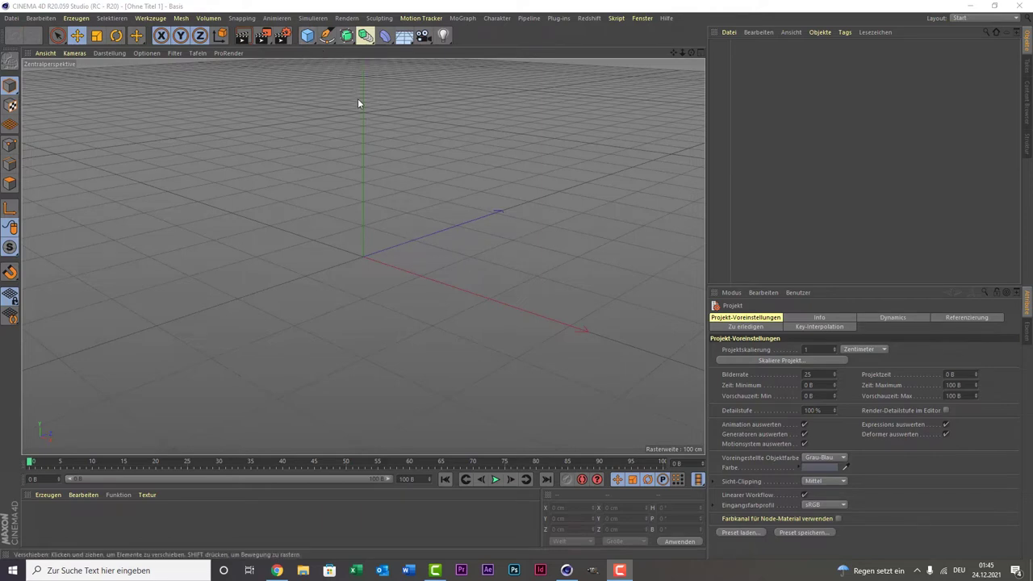
Add a cylinder and give it a 90° pitch rotation so it lies flat
click(307, 35)
click(595, 52)
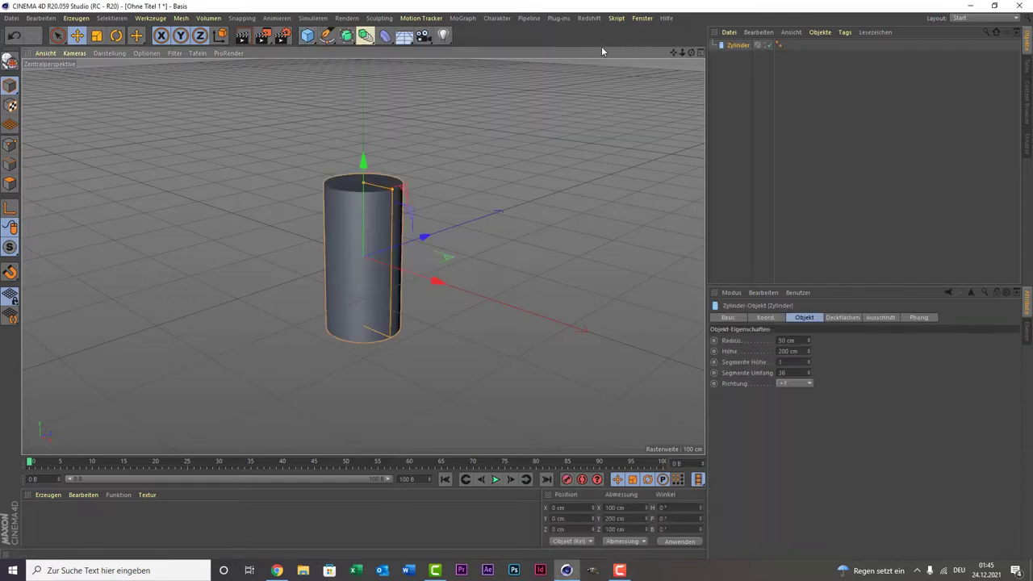
click(685, 519)
text(90)
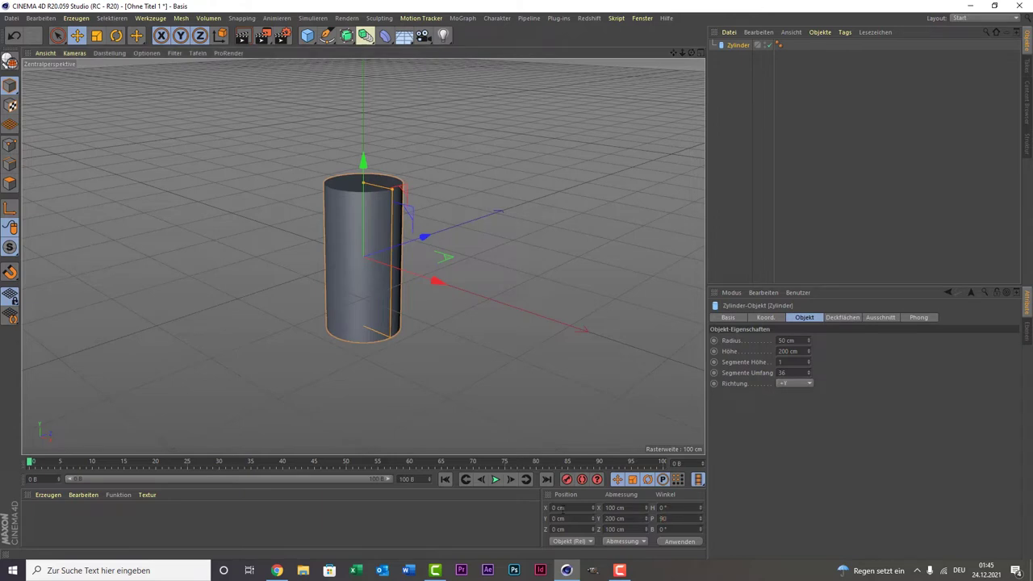
text(90)
key(Return)
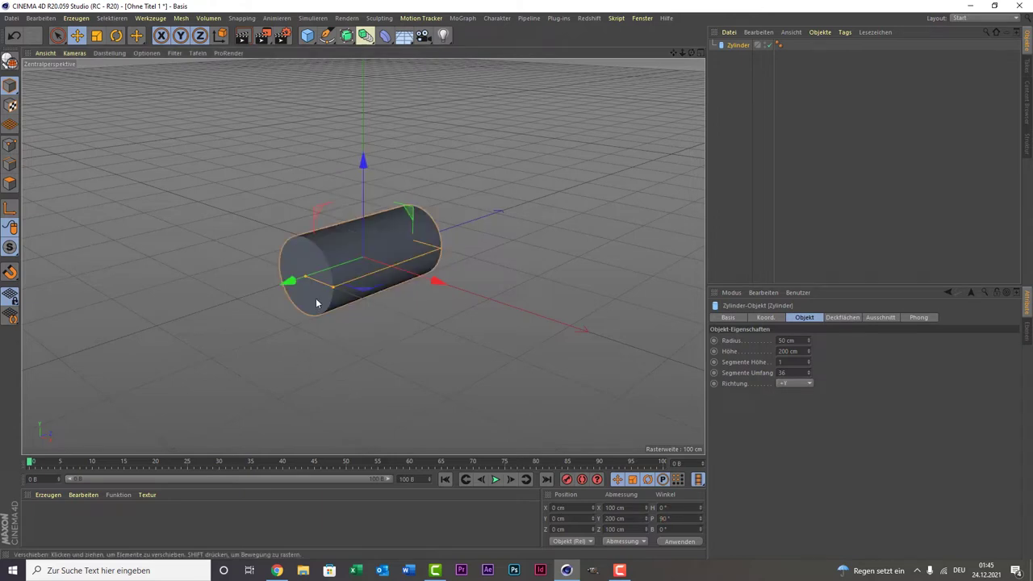
Thin the cylinder to about 5 cm radius and stretch it to about 431 cm long
drag(325, 287, 309, 282)
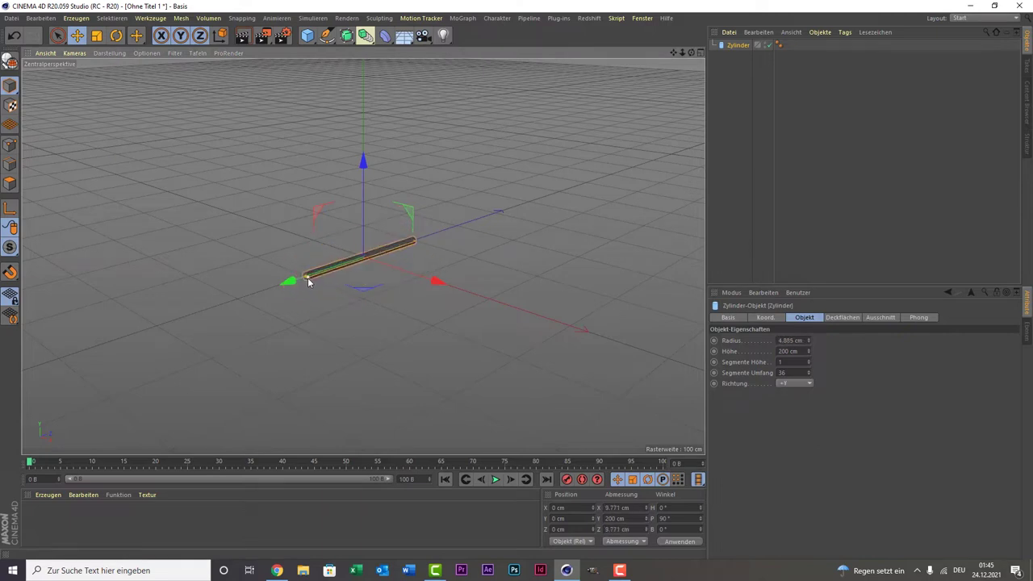
drag(309, 282, 312, 280)
drag(414, 236, 419, 239)
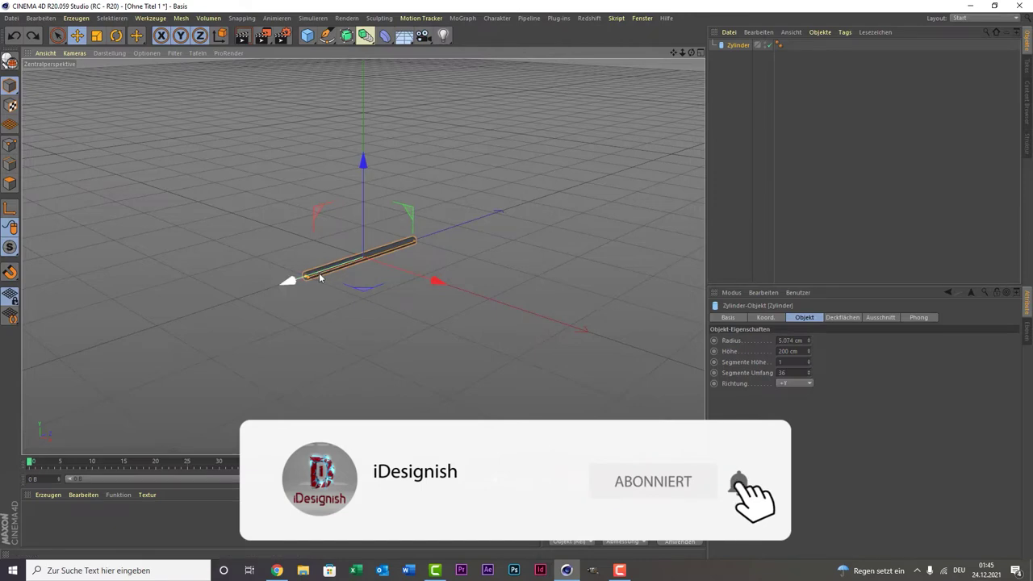
drag(307, 278, 224, 298)
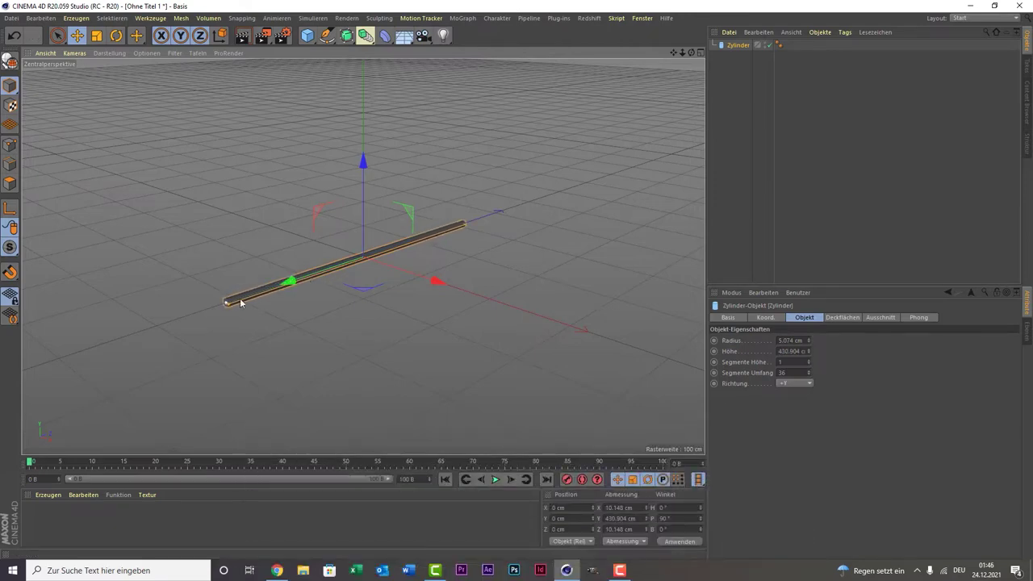
drag(304, 278, 320, 282)
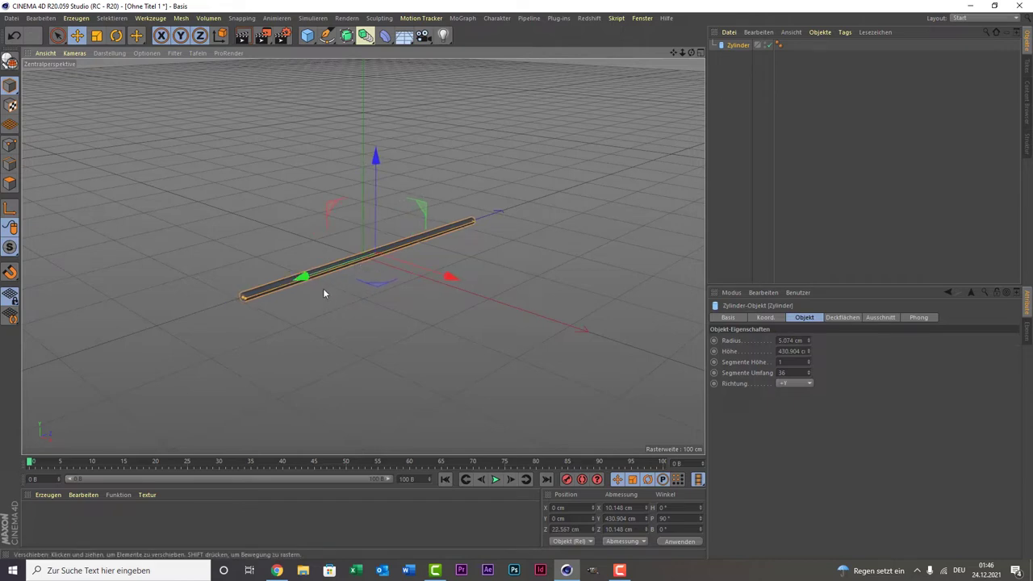
Duplicate the rod and turn the copy crosswise with a 90° bank rotation
key(ctrl+c)
key(ctrl+v)
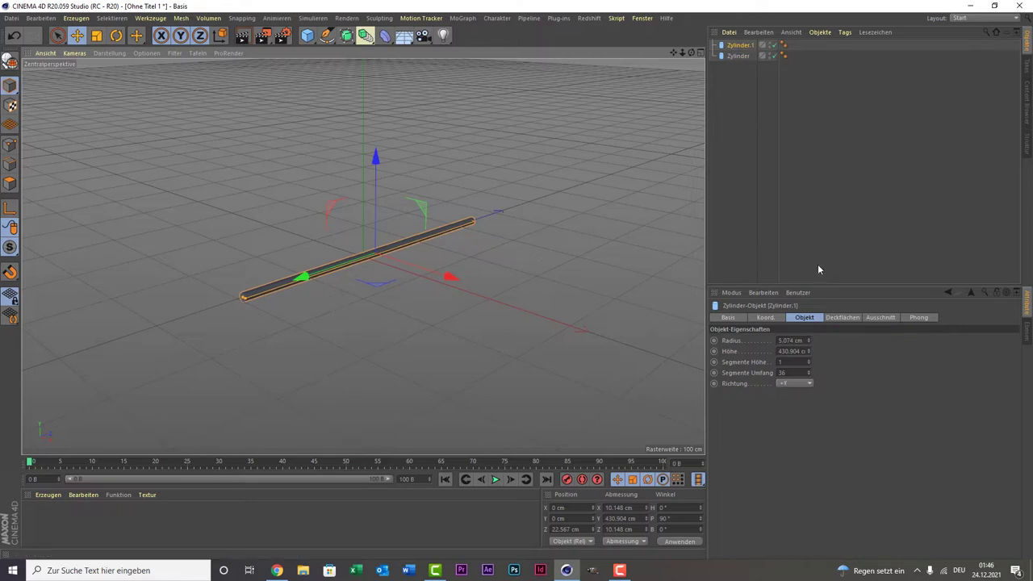
click(674, 528)
text(90)
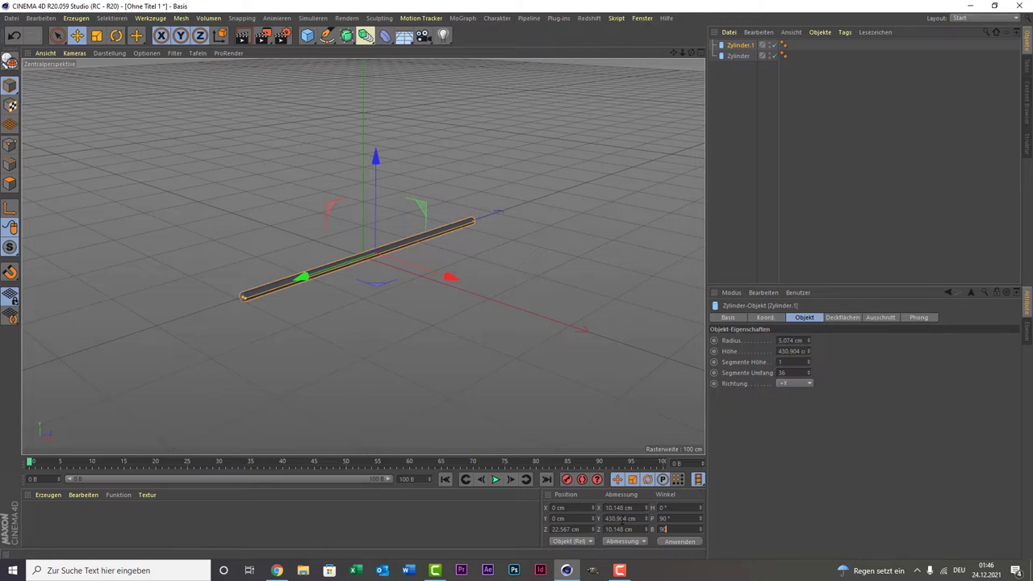
key(Return)
In the top view, move the copy sideways and shorten it to about 204 cm
middle_click(276, 204)
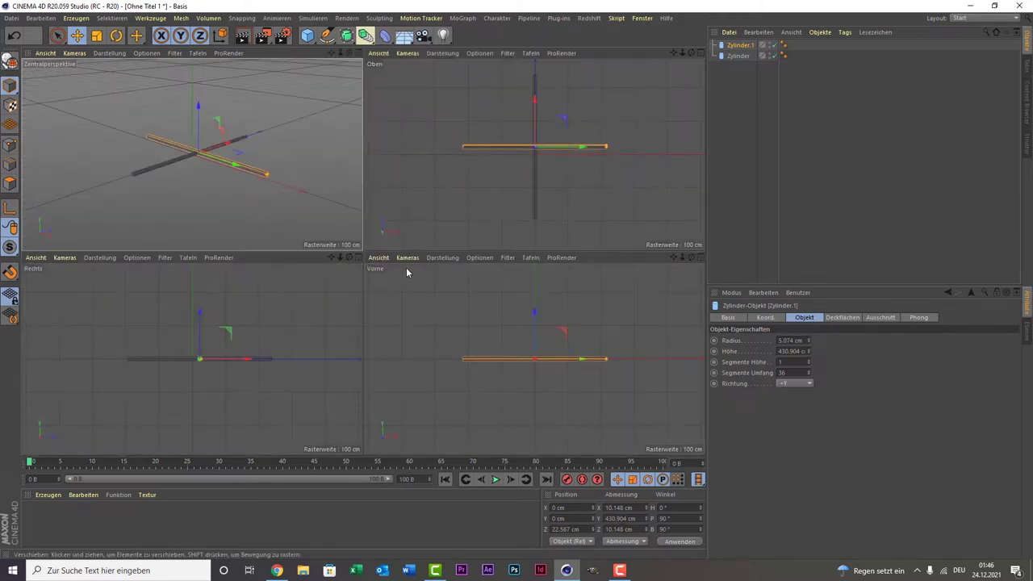
middle_click(512, 179)
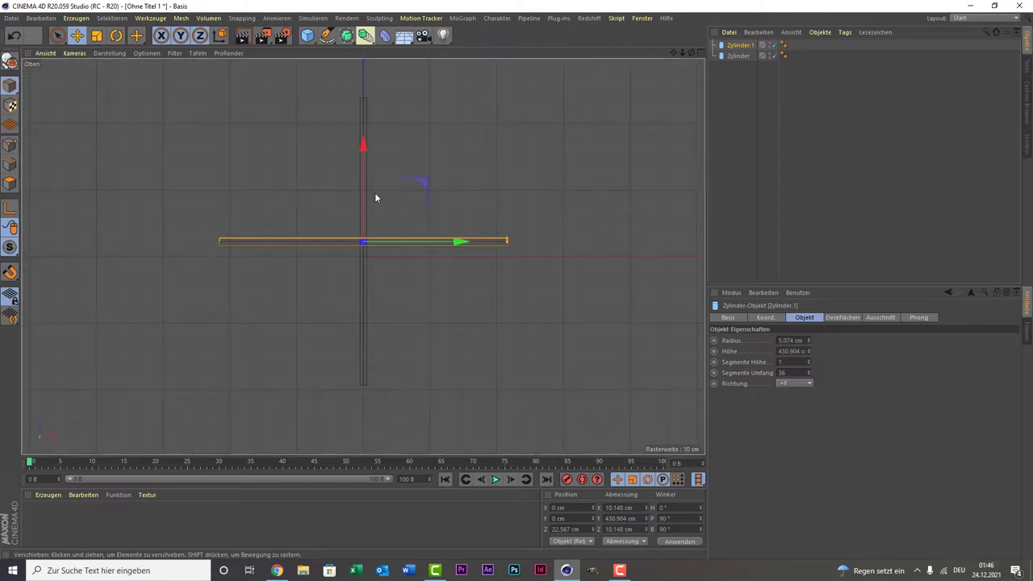
mouse_move(364, 193)
mouse_down()
mouse_move(390, 74)
mouse_move(391, 83)
mouse_up()
mouse_move(508, 122)
mouse_down()
mouse_move(432, 127)
mouse_move(482, 122)
mouse_up()
scroll(418, 127, up, 5)
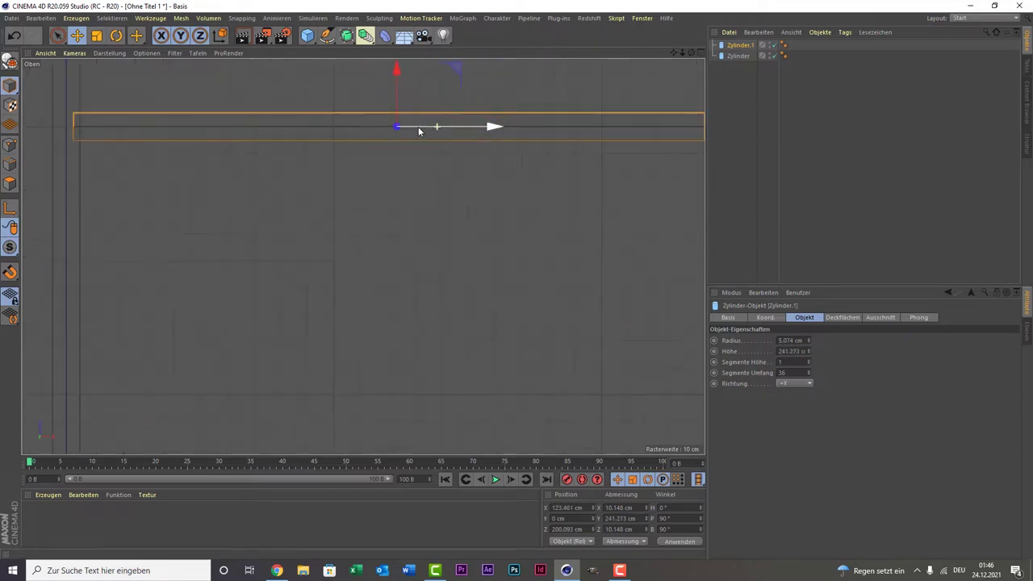
drag(443, 125, 437, 126)
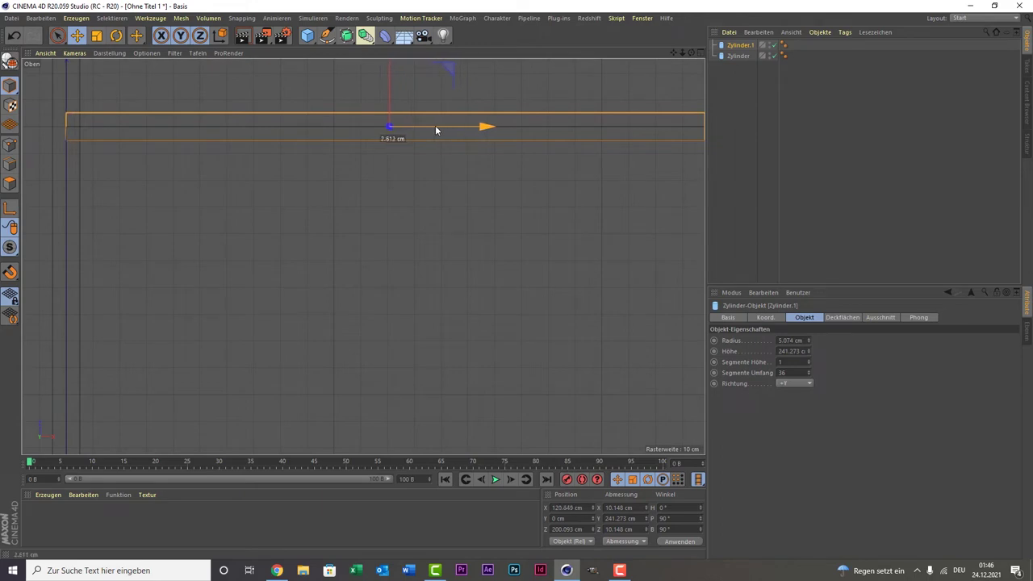
scroll(482, 126, down, 3)
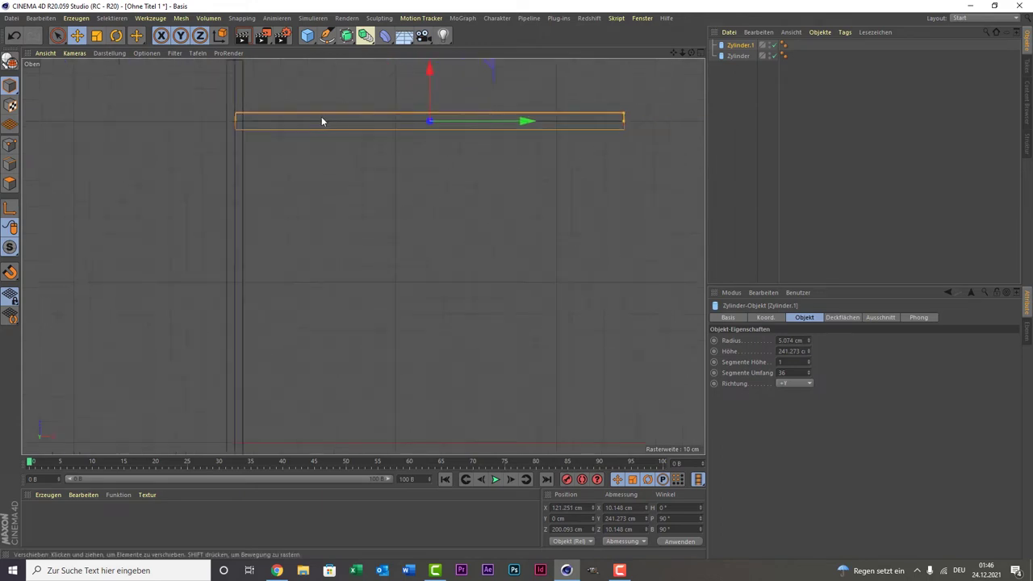
scroll(234, 129, up, 3)
scroll(243, 118, up, 3)
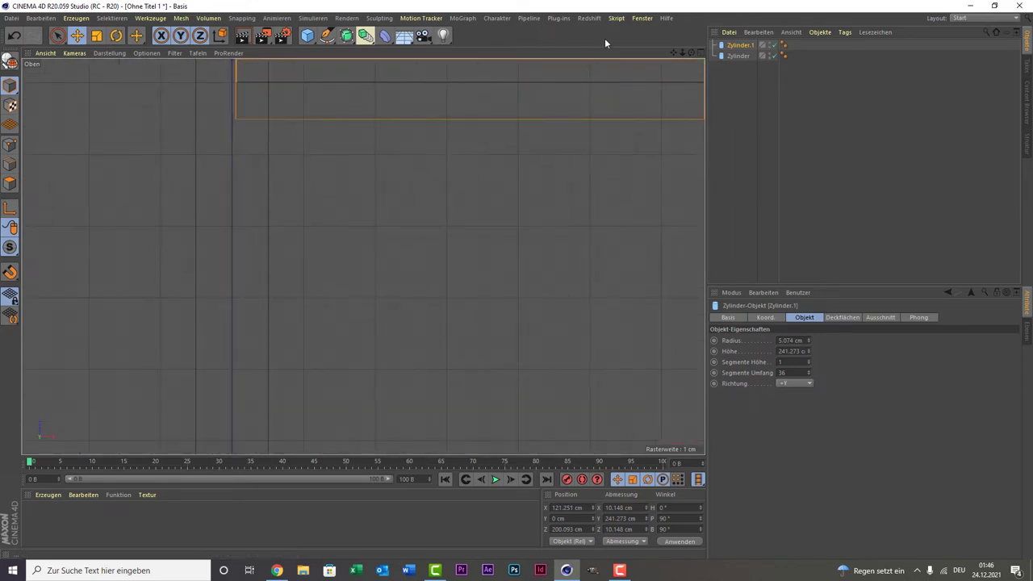
drag(673, 52, 363, 256)
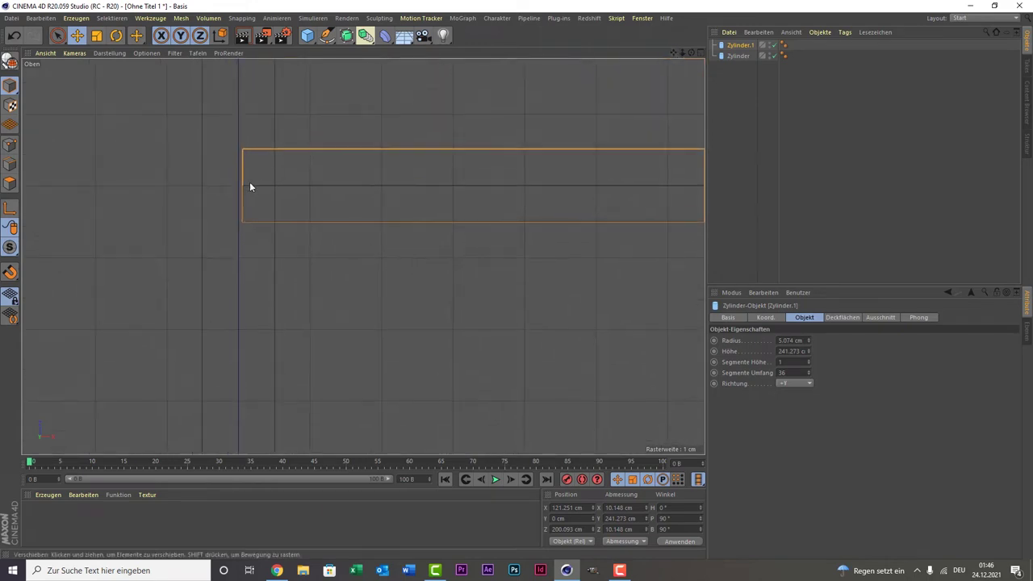
scroll(252, 176, down, 3)
scroll(309, 157, down, 2)
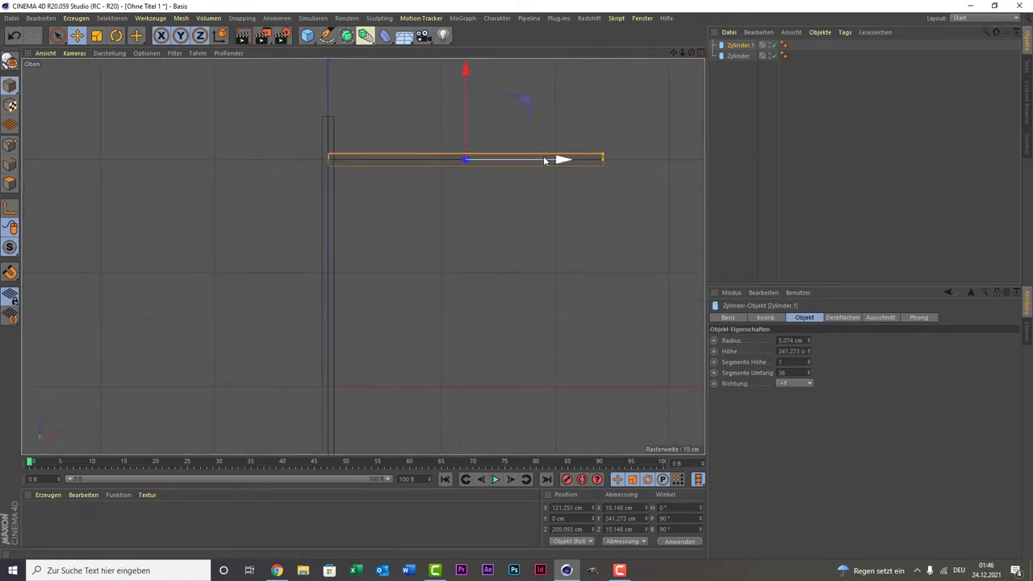
scroll(324, 171, up, 4)
scroll(330, 168, down, 5)
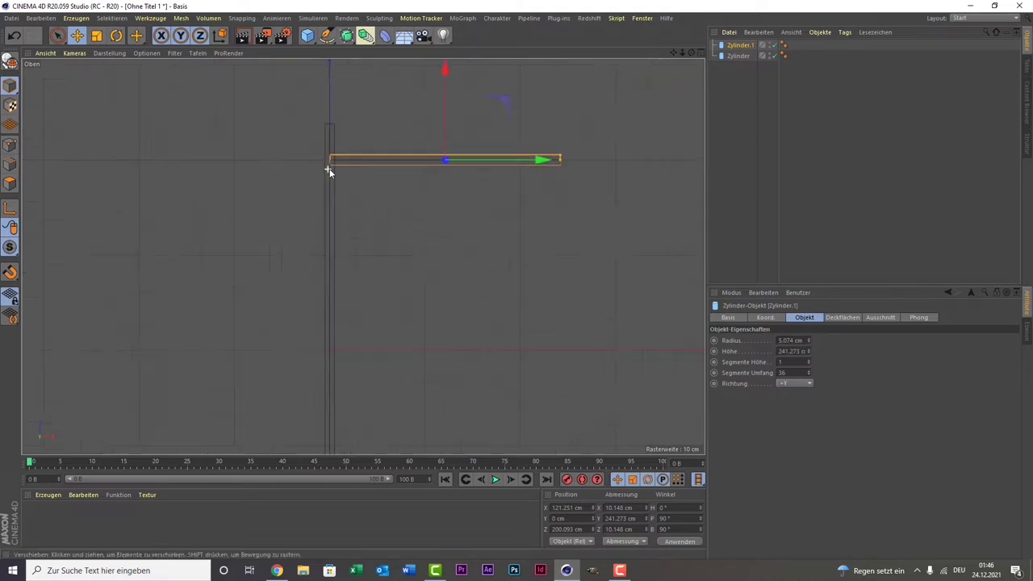
scroll(330, 168, down, 1)
Shorten the copy to about 148 cm and position it so its end meets the first rod
middle_click(476, 151)
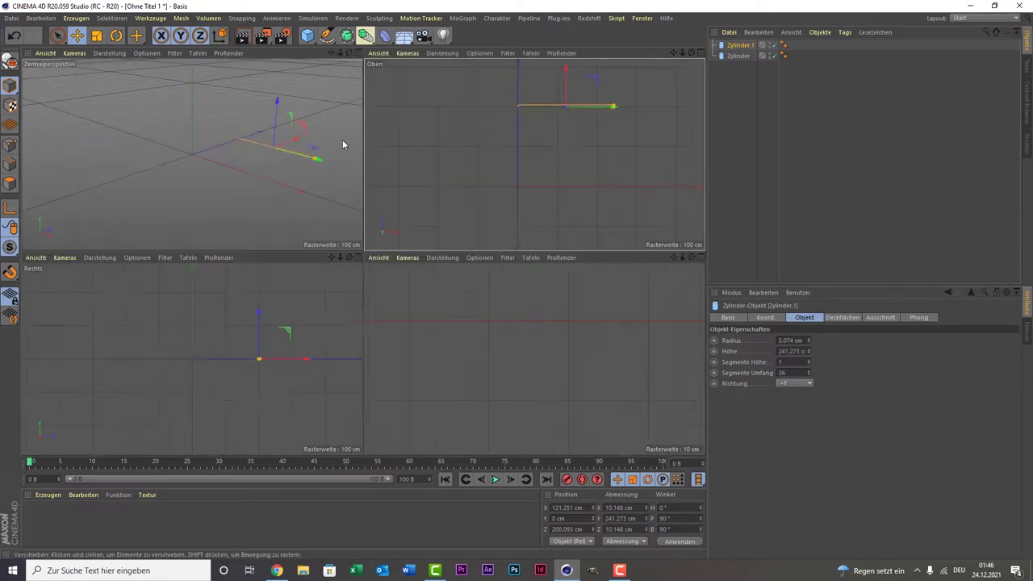
middle_click(254, 140)
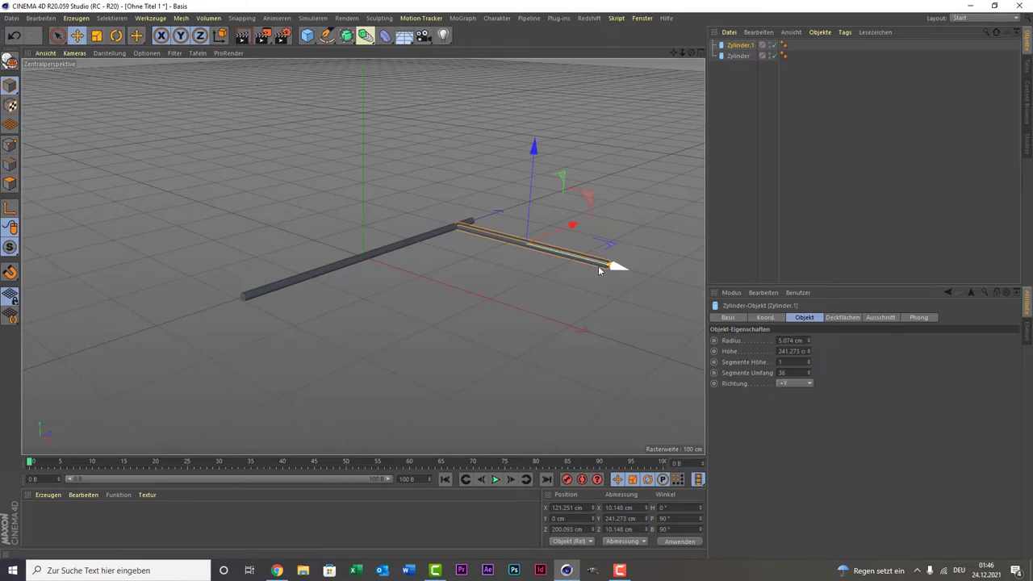
drag(608, 265, 576, 261)
middle_click(484, 258)
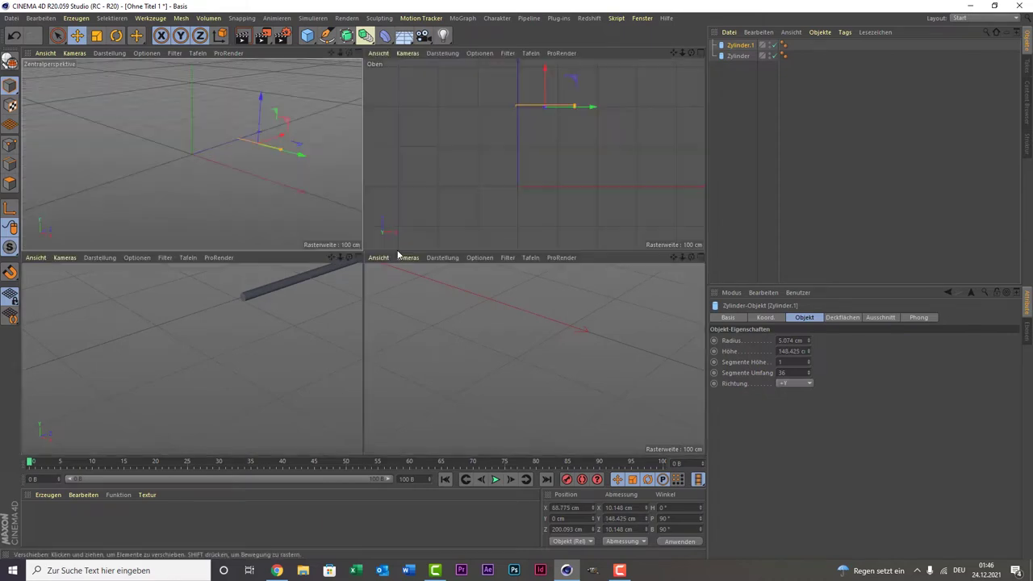
middle_click(512, 133)
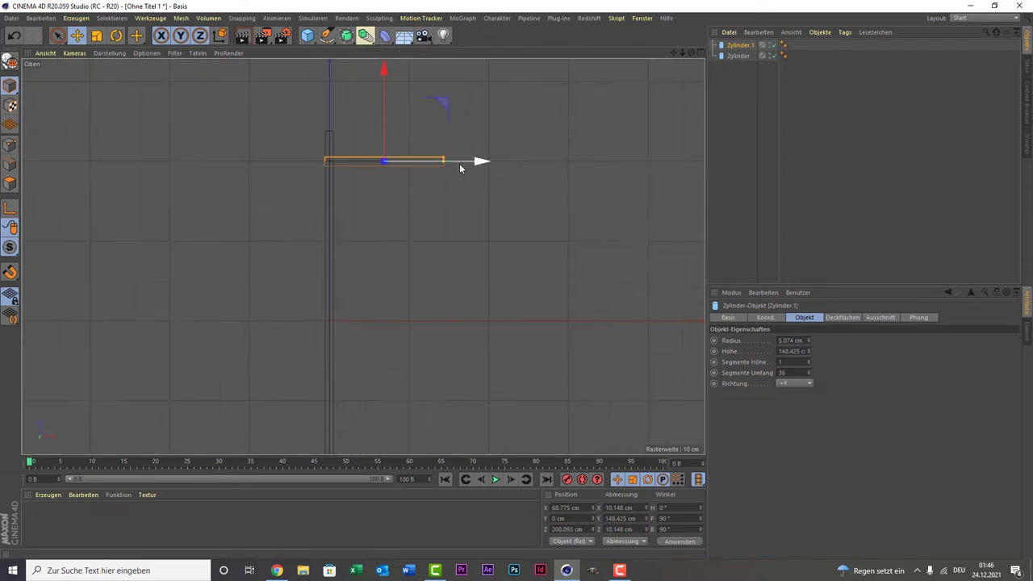
drag(461, 162, 463, 167)
scroll(388, 171, up, 2)
scroll(388, 171, up, 3)
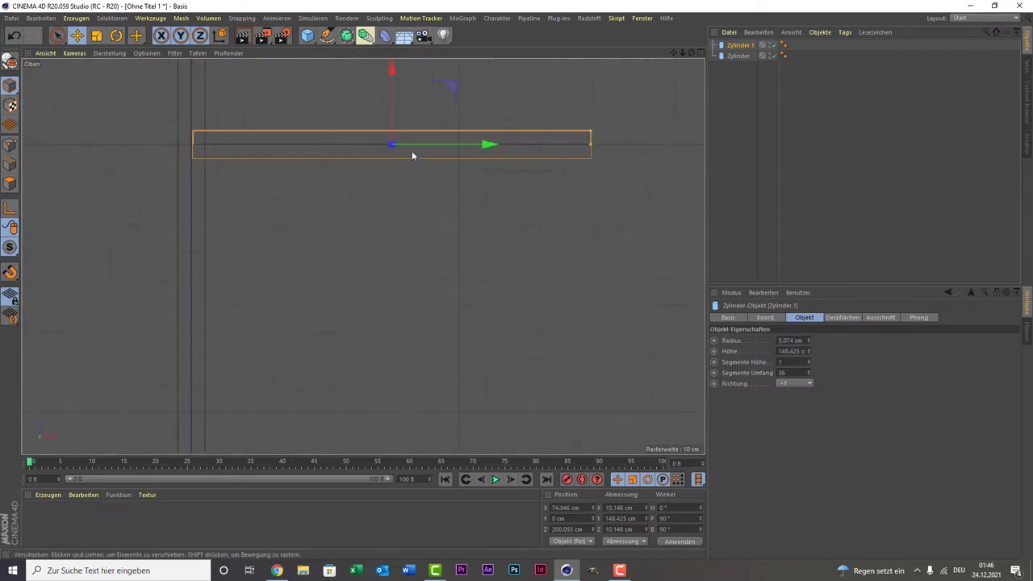
middle_click(347, 152)
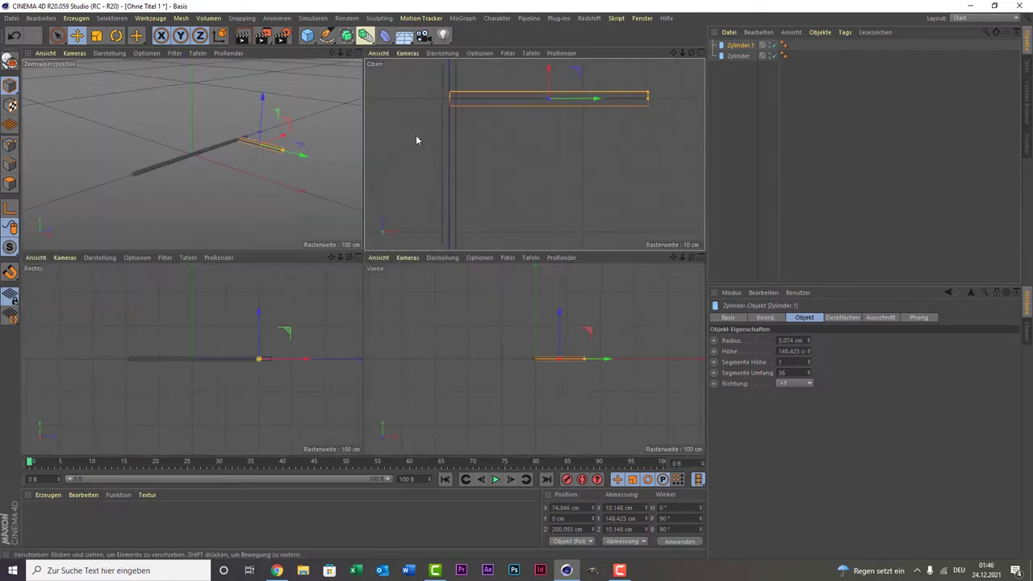
middle_click(294, 130)
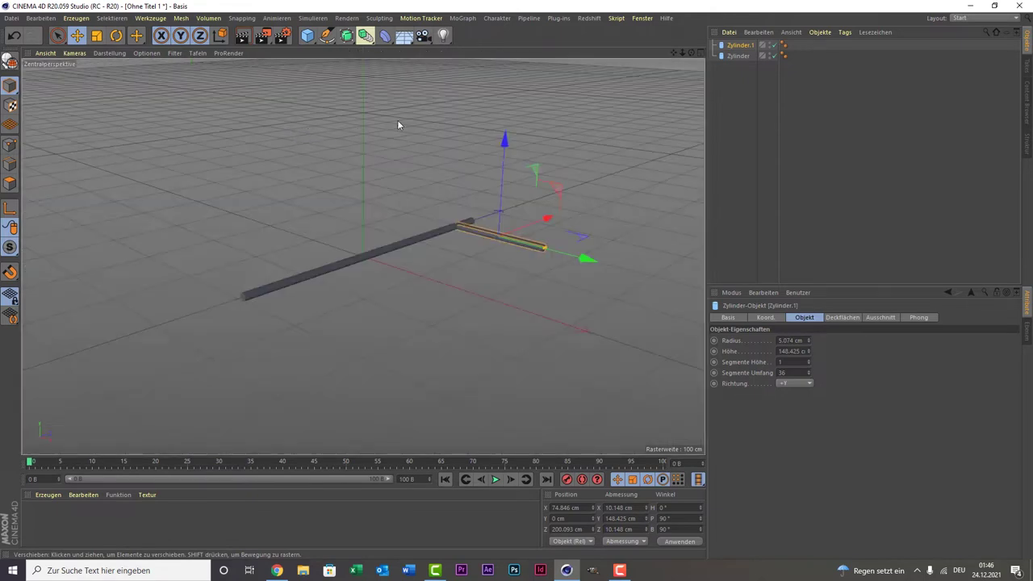
Undo a trial rotation of the branch and make it editable with C
click(117, 36)
drag(548, 219, 530, 203)
key(ctrl+z)
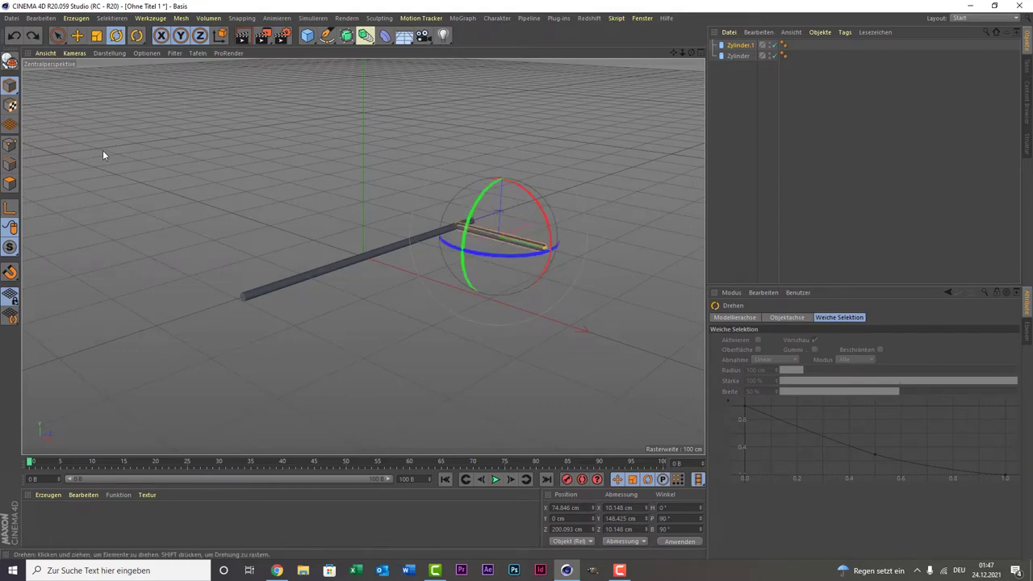
key(c)
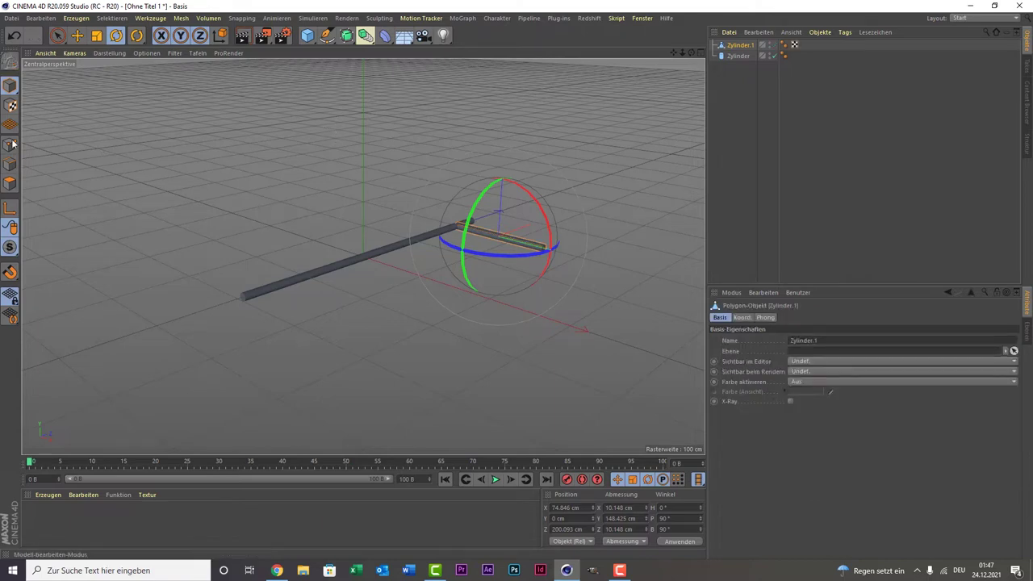
Move Zylinder.1's axis to its inner end where it meets the trunk
click(10, 208)
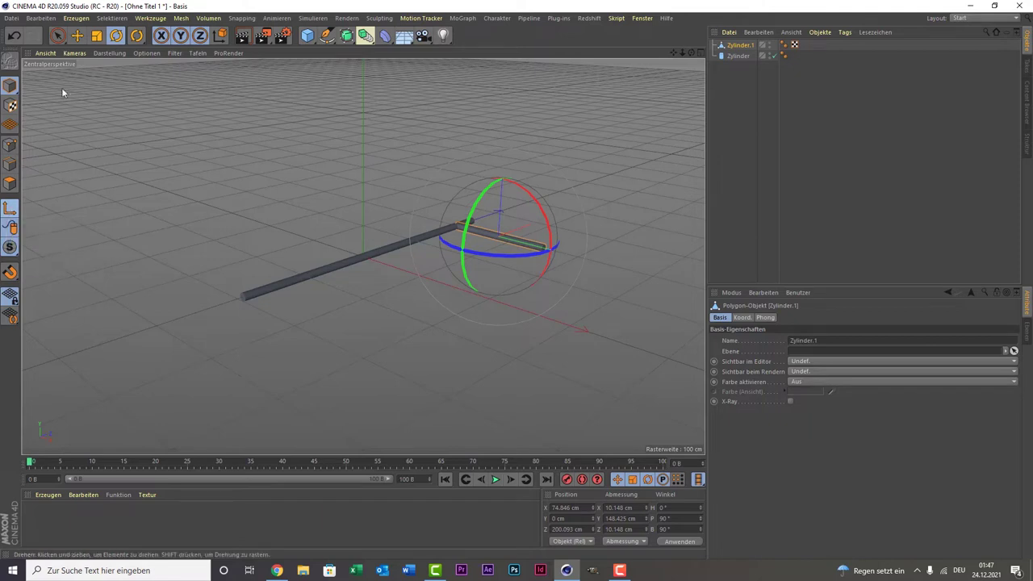
click(57, 35)
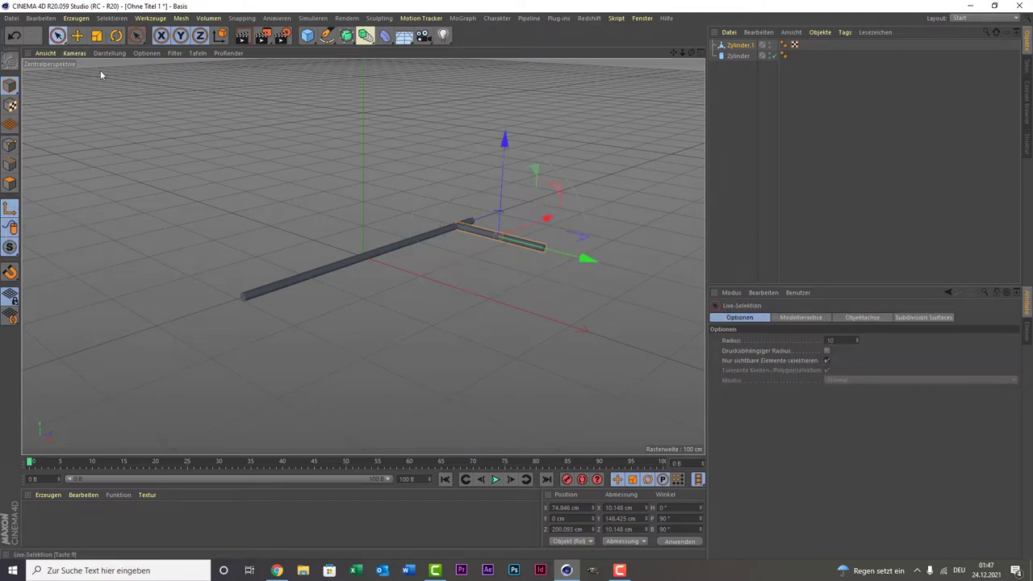
click(571, 249)
click(732, 46)
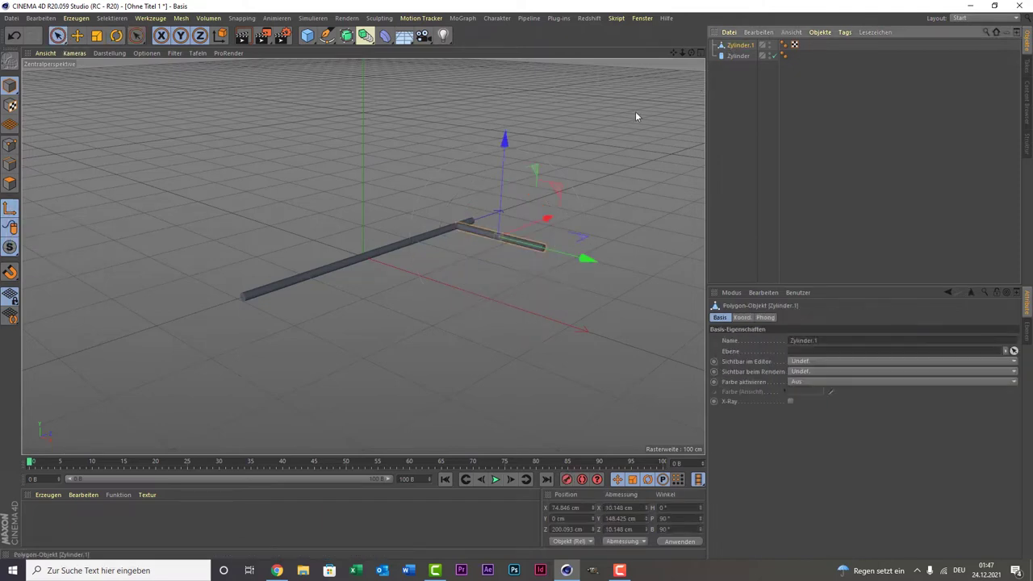
drag(582, 257, 536, 251)
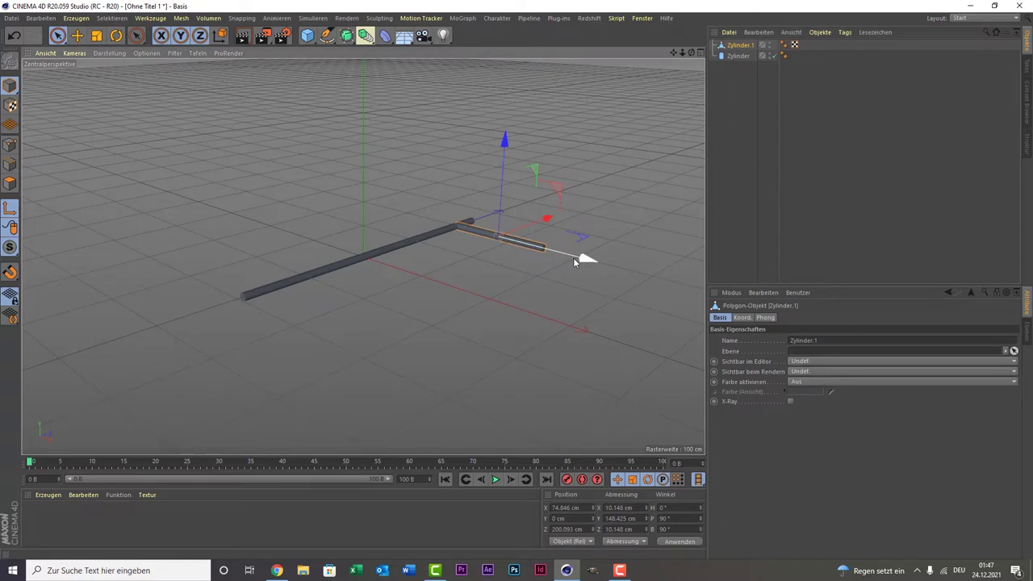
middle_click(374, 212)
middle_click(398, 113)
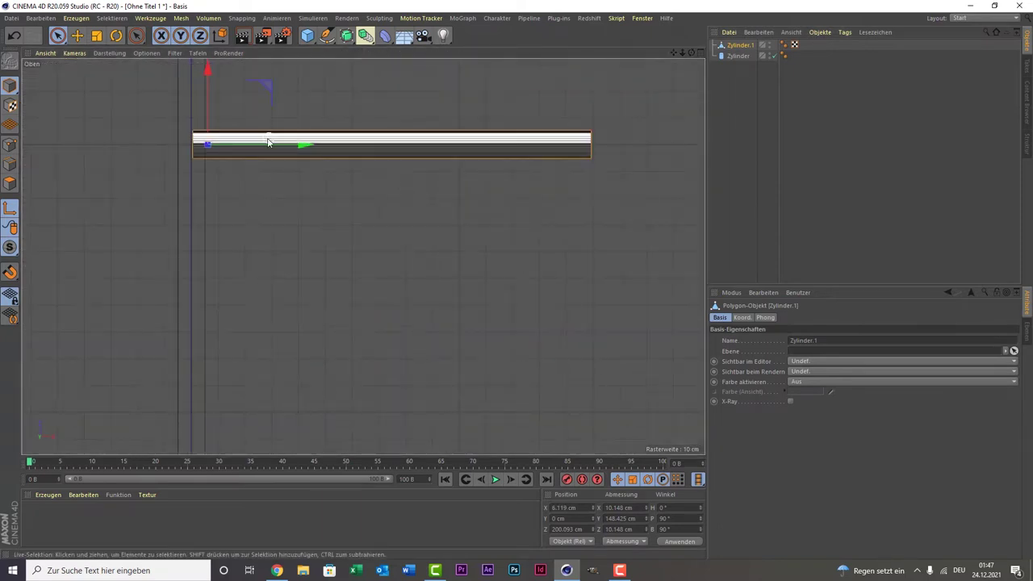
drag(265, 149, 249, 149)
click(6, 214)
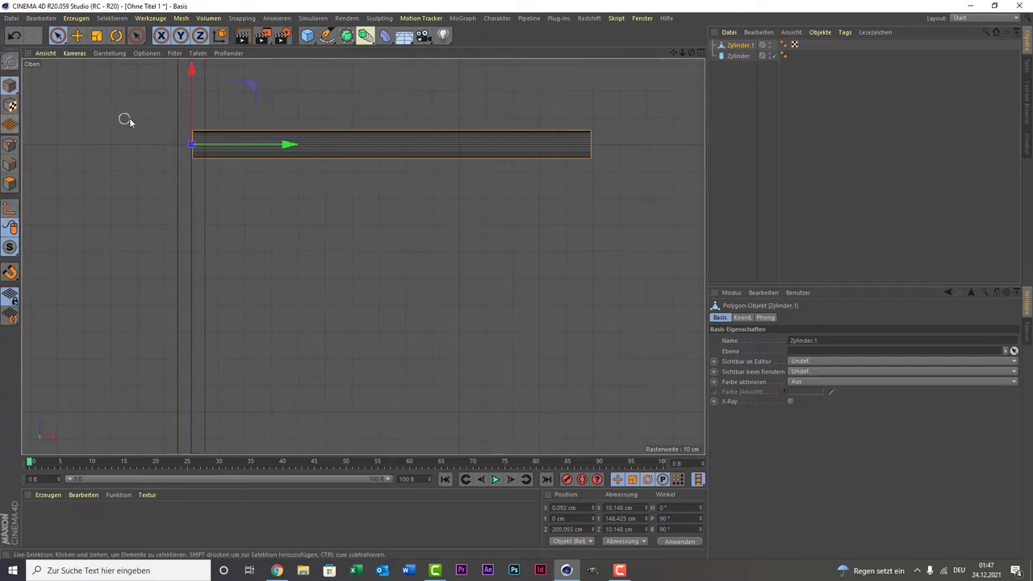
middle_click(78, 122)
Tilt the branch upward around its pivot to about 75.678° pitch
click(117, 37)
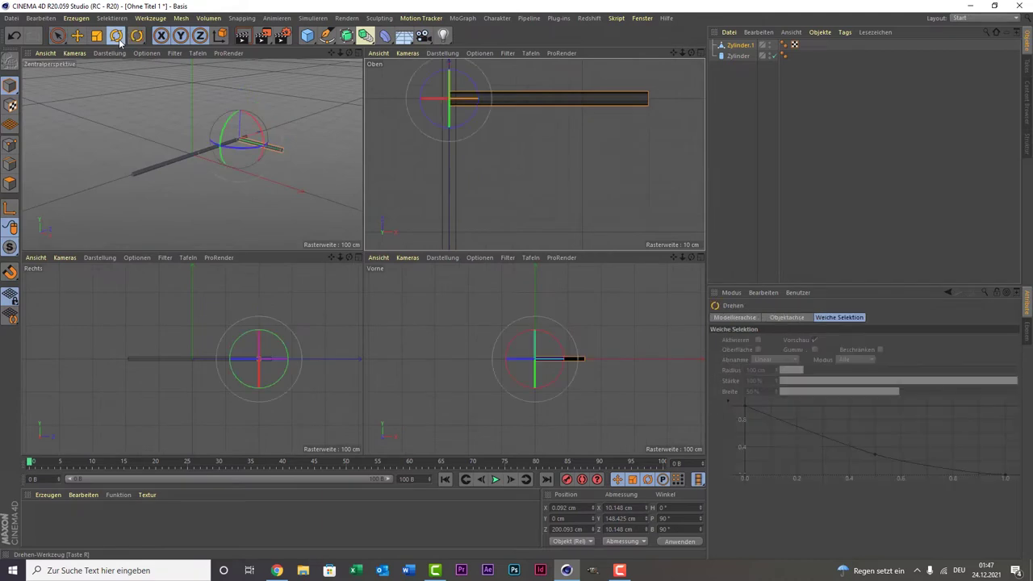
middle_click(208, 108)
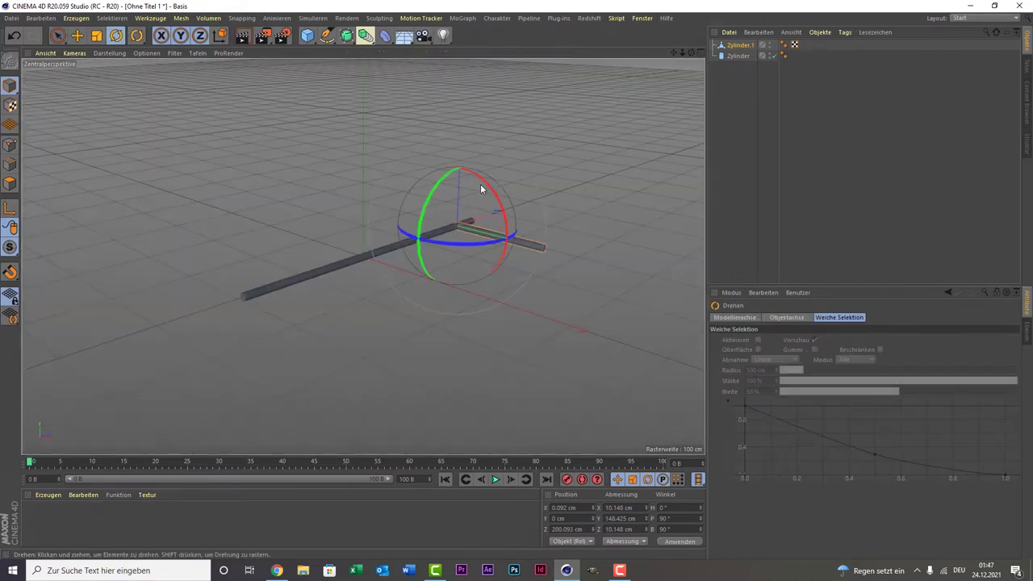
drag(480, 189, 472, 181)
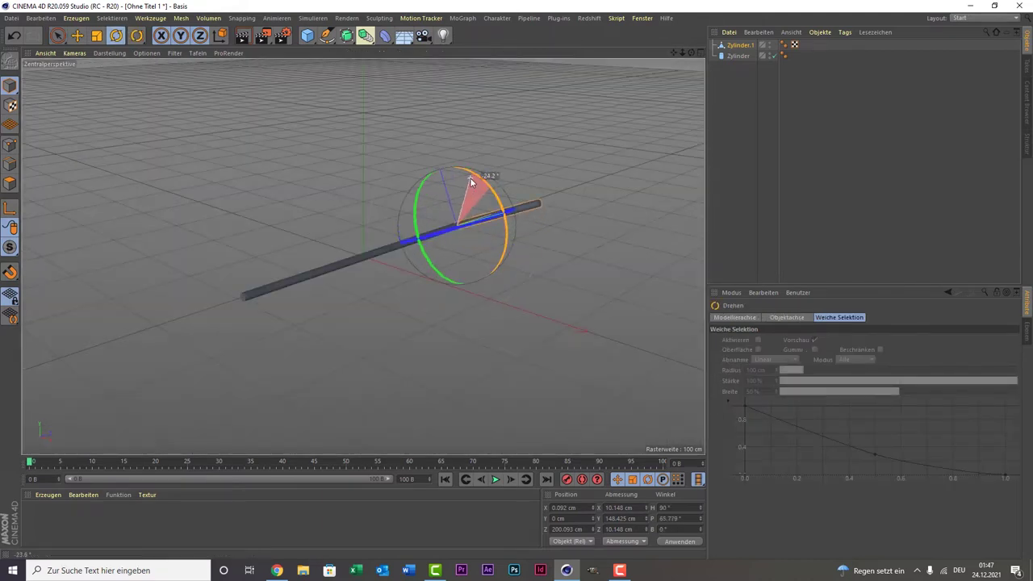
drag(472, 181, 475, 195)
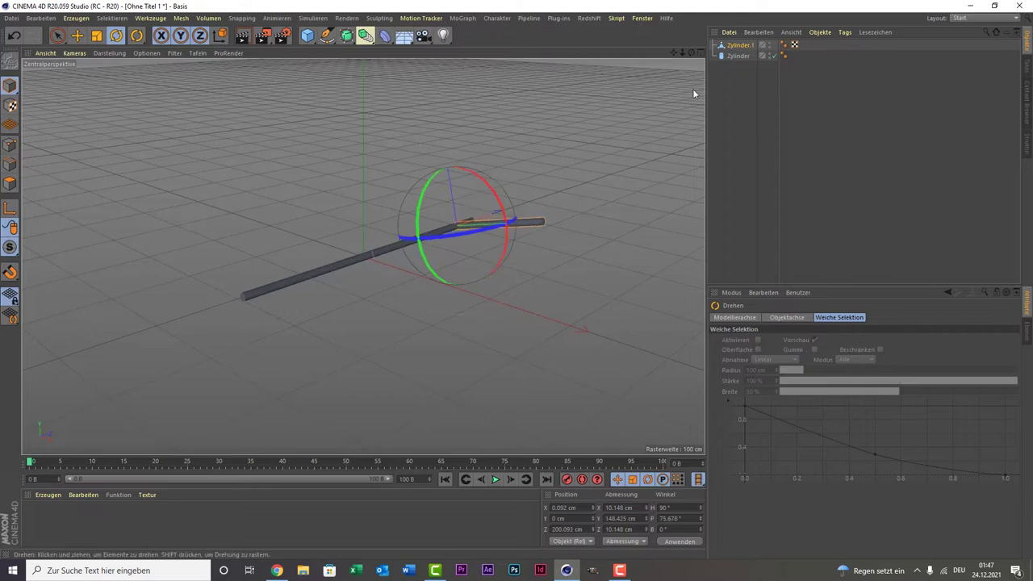
drag(691, 53, 702, 77)
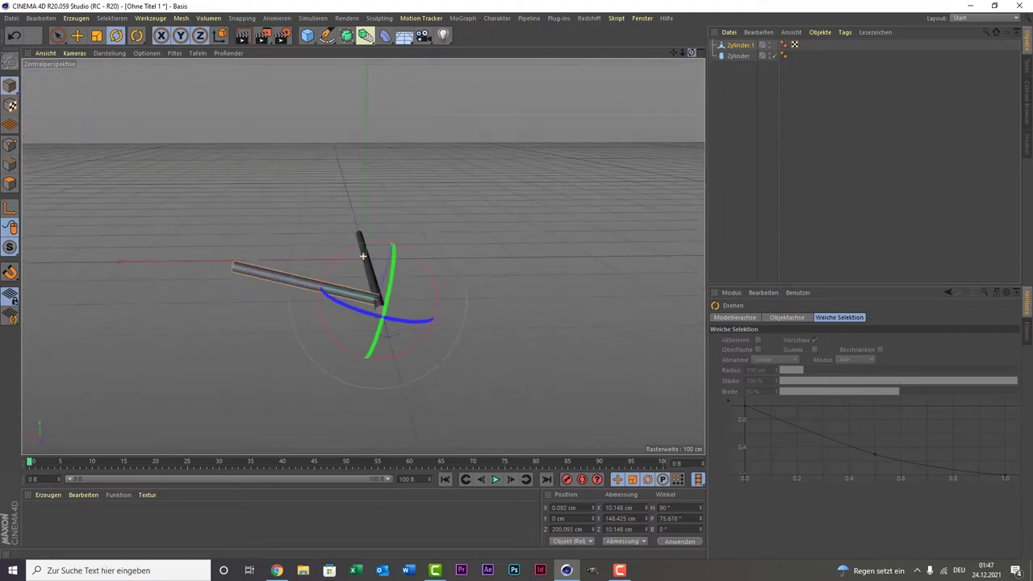
alt+drag(363, 256, 692, 53)
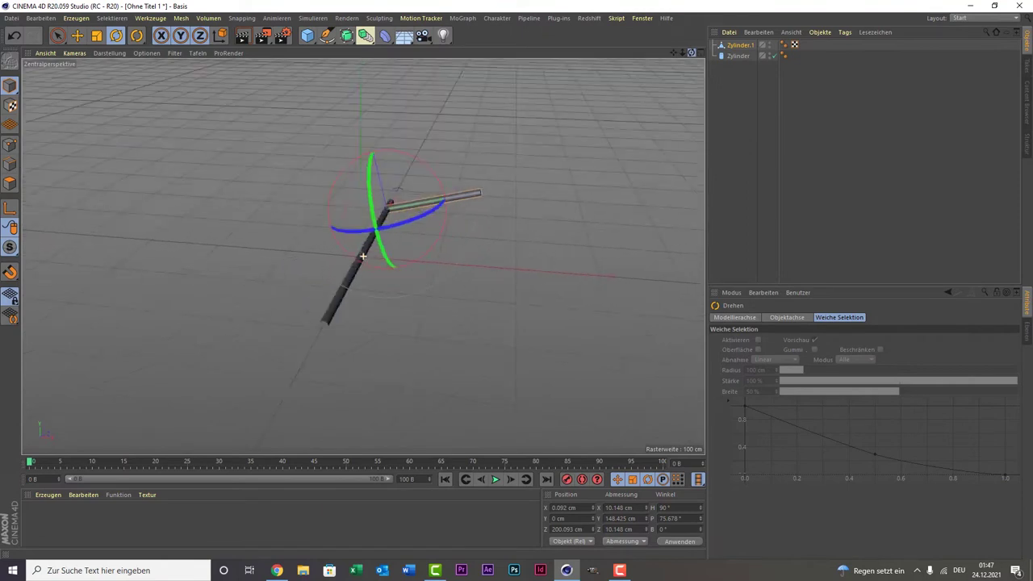
Duplicate the branch and mirror the copy with a -75.678° pitch
click(739, 46)
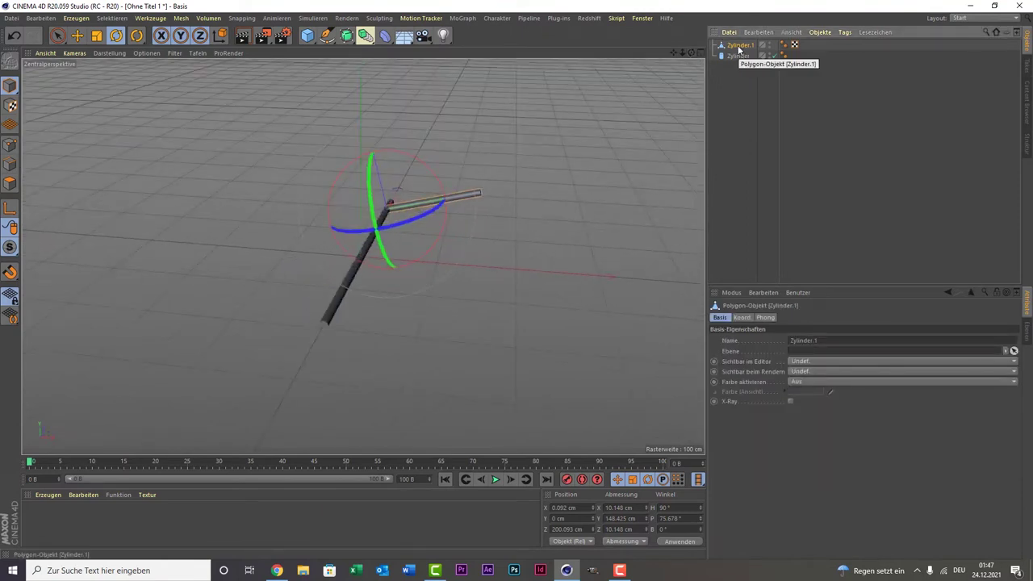
key(ctrl+c)
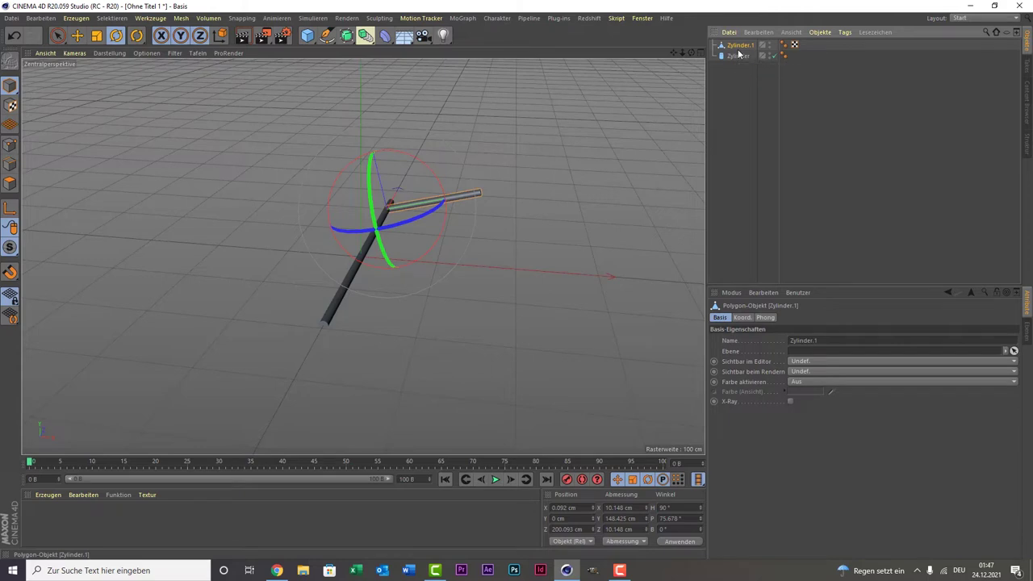
key(ctrl+v)
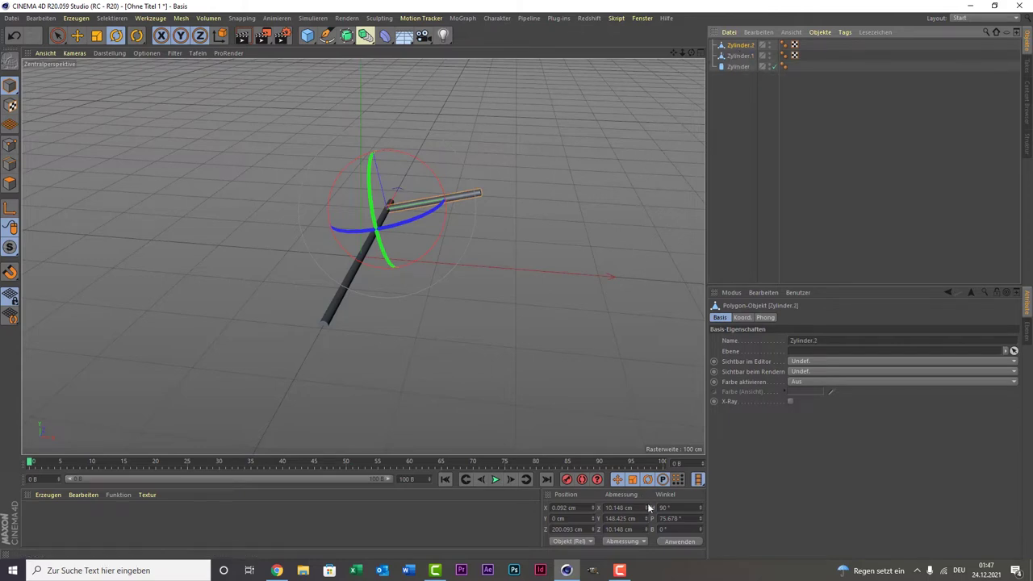
click(670, 518)
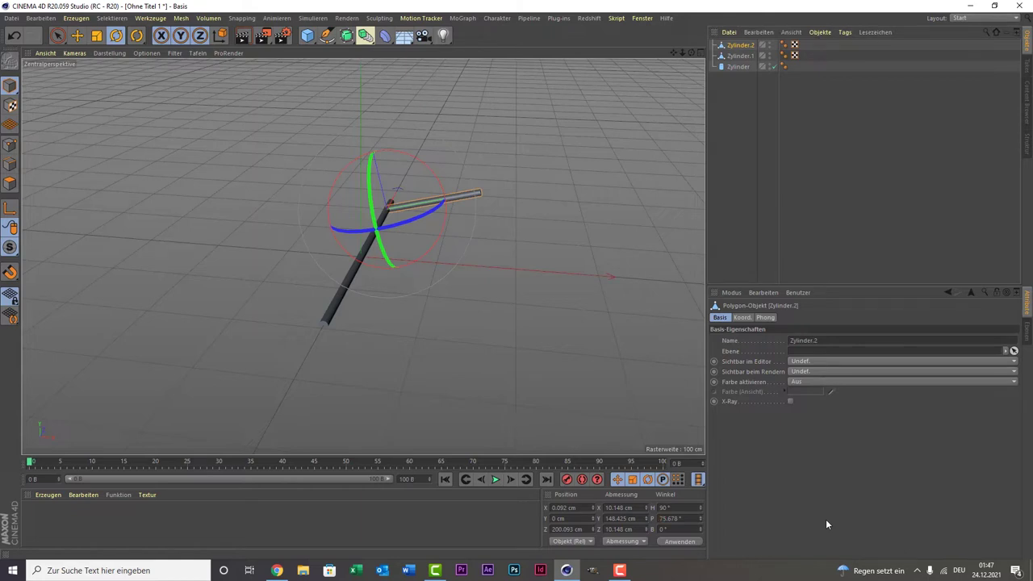
text(-)
key(Return)
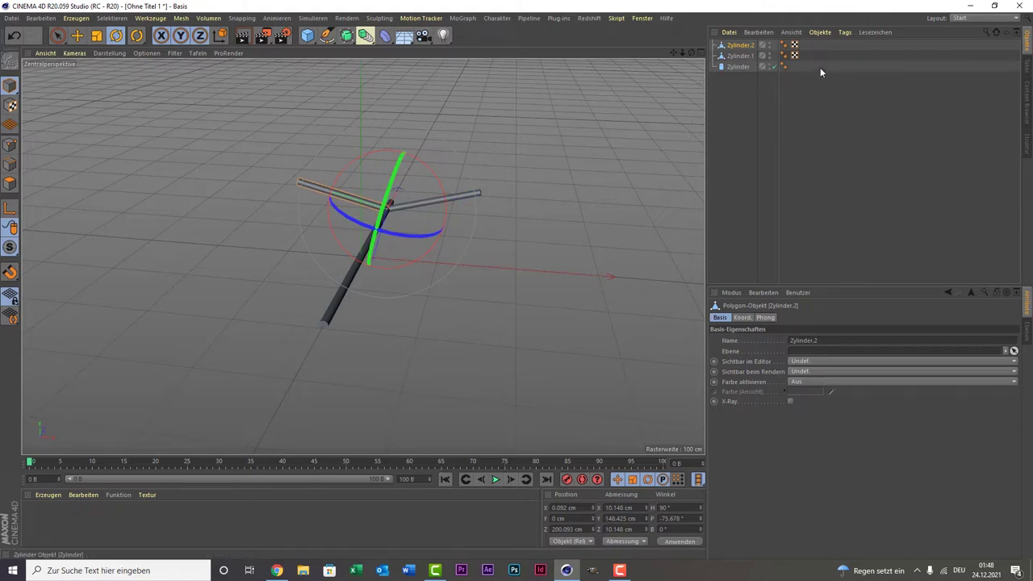
Duplicate the branch pair and move the copy down the trunk in the top view
drag(807, 62, 779, 40)
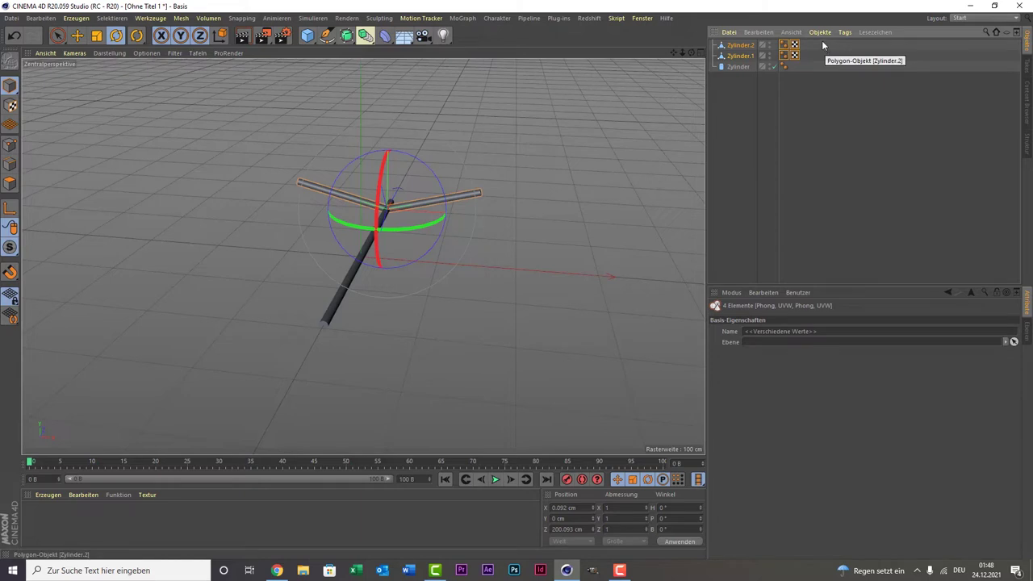
key(ctrl+v)
middle_click(585, 82)
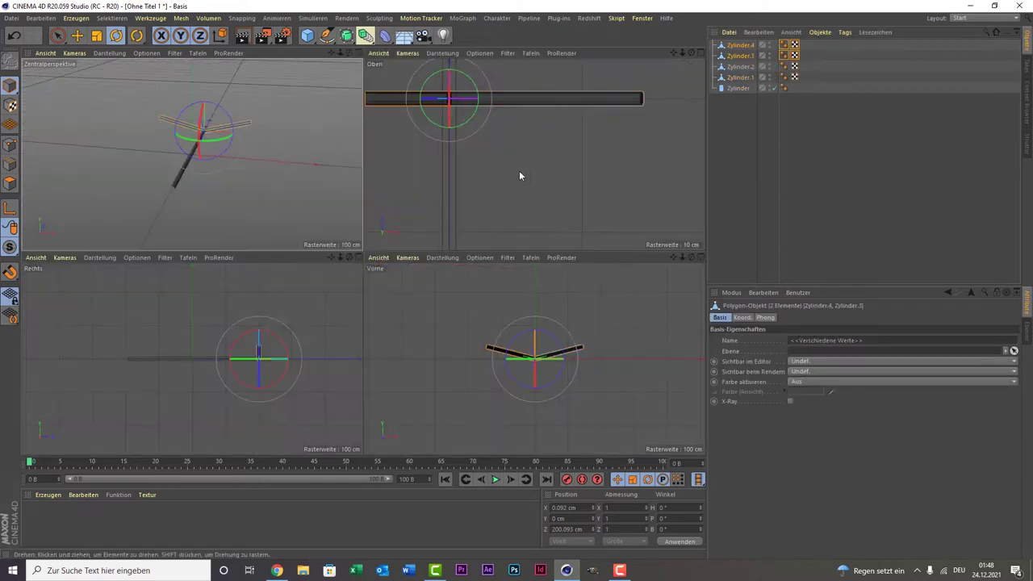
middle_click(428, 154)
scroll(448, 149, down, 3)
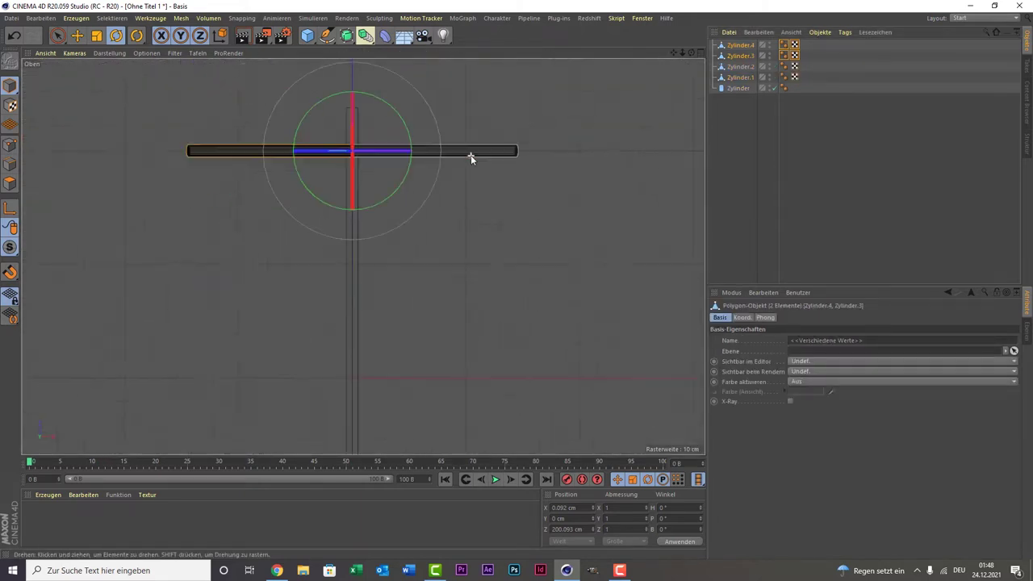
scroll(471, 155, down, 1)
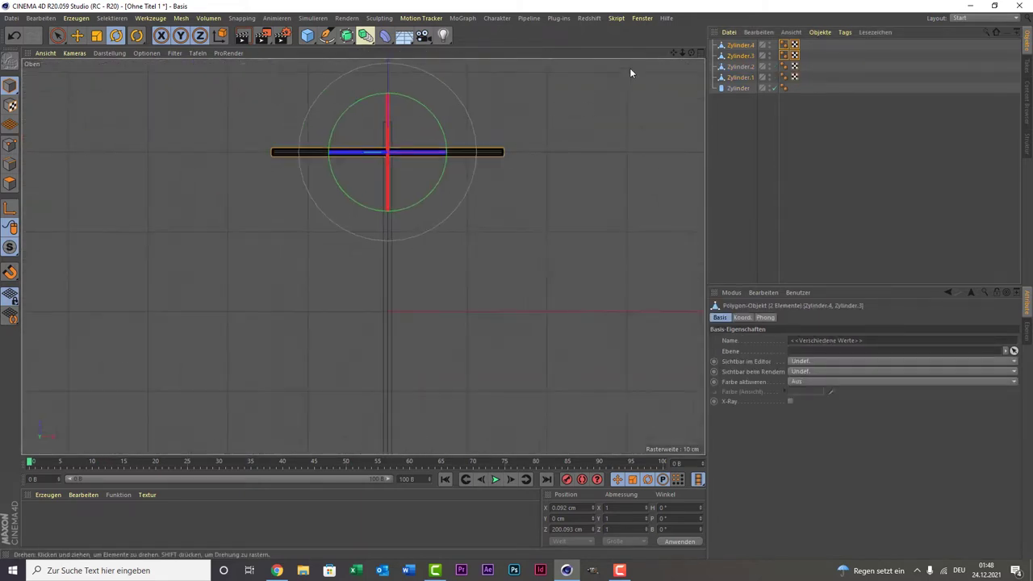
click(58, 34)
drag(387, 73, 384, 143)
Add further copies of the branch pair lower down the trunk
scroll(464, 159, down, 2)
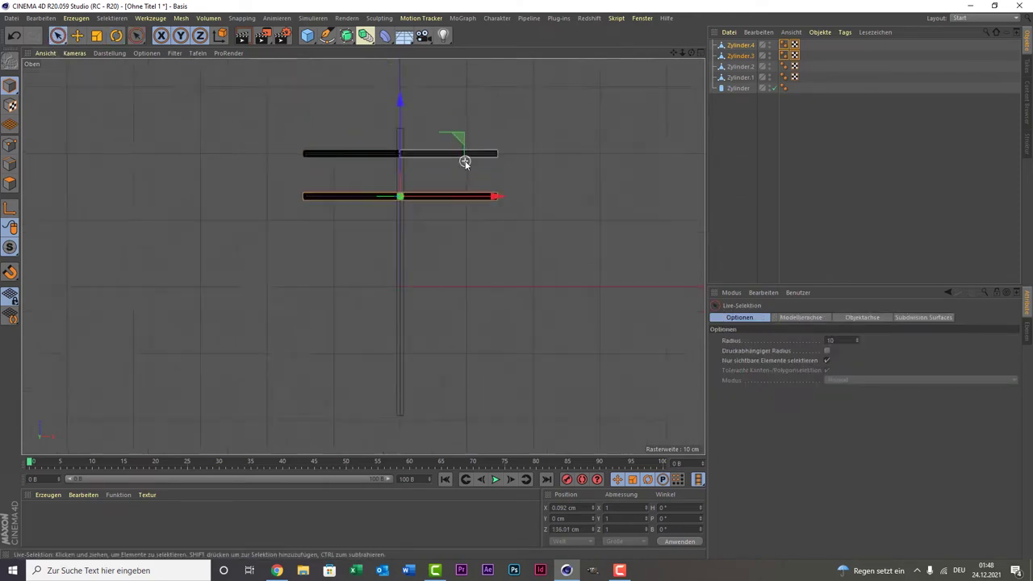
scroll(468, 159, down, 2)
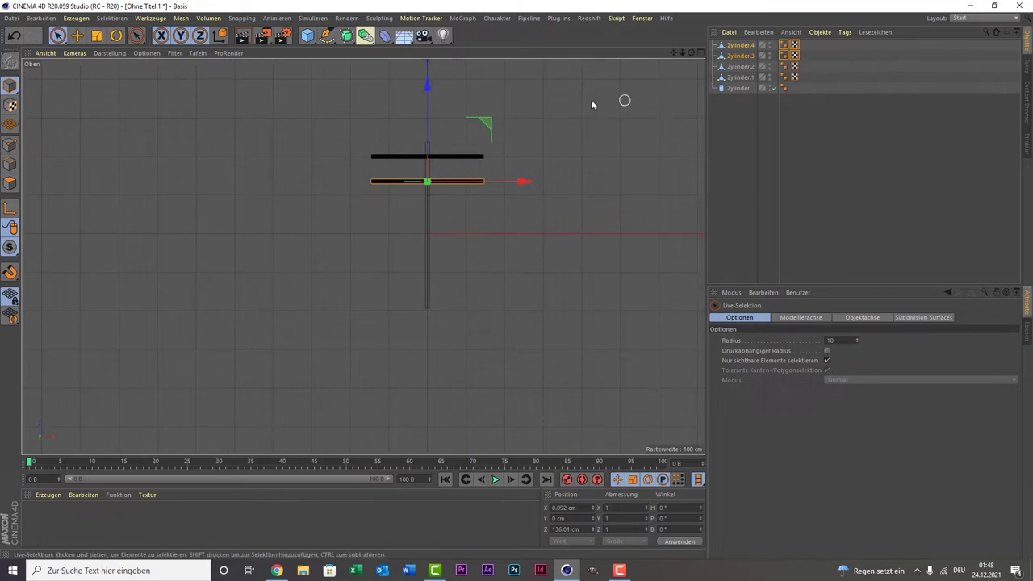
ctrl+drag(429, 121, 428, 172)
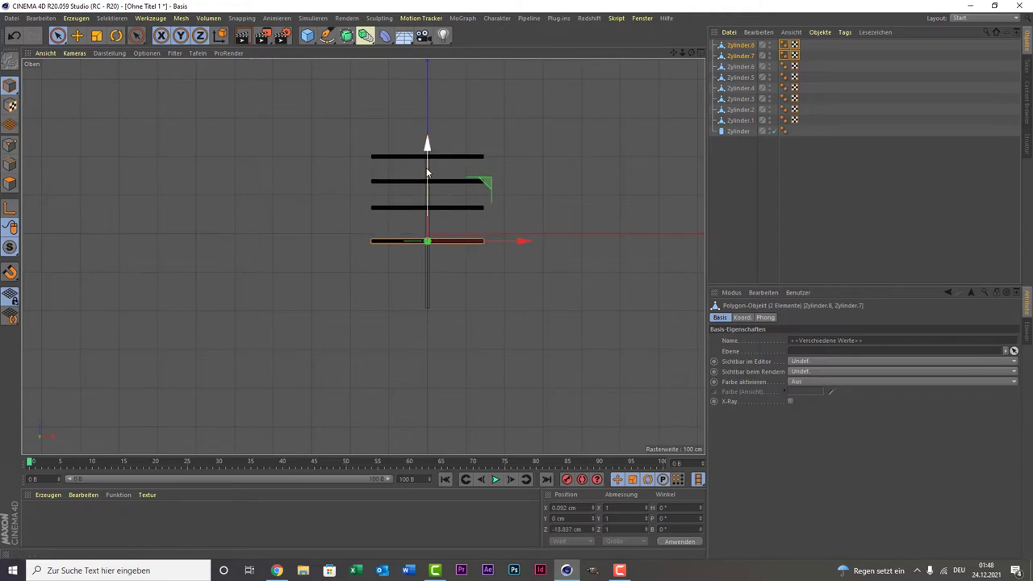
ctrl+click(427, 170)
drag(423, 188, 421, 192)
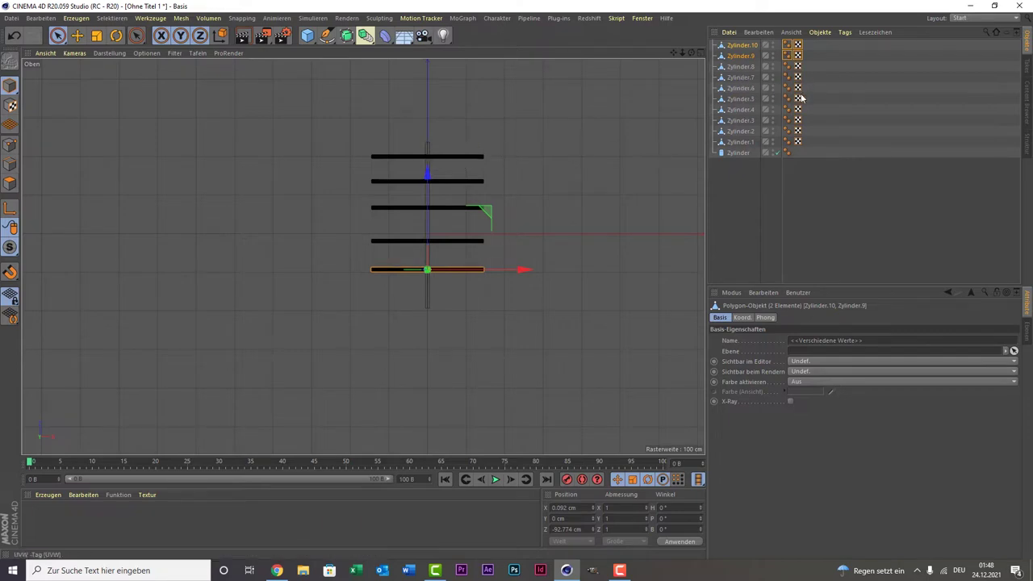
Move the top pair up, then raise all ten branch cylinders along the trunk
drag(810, 144, 733, 125)
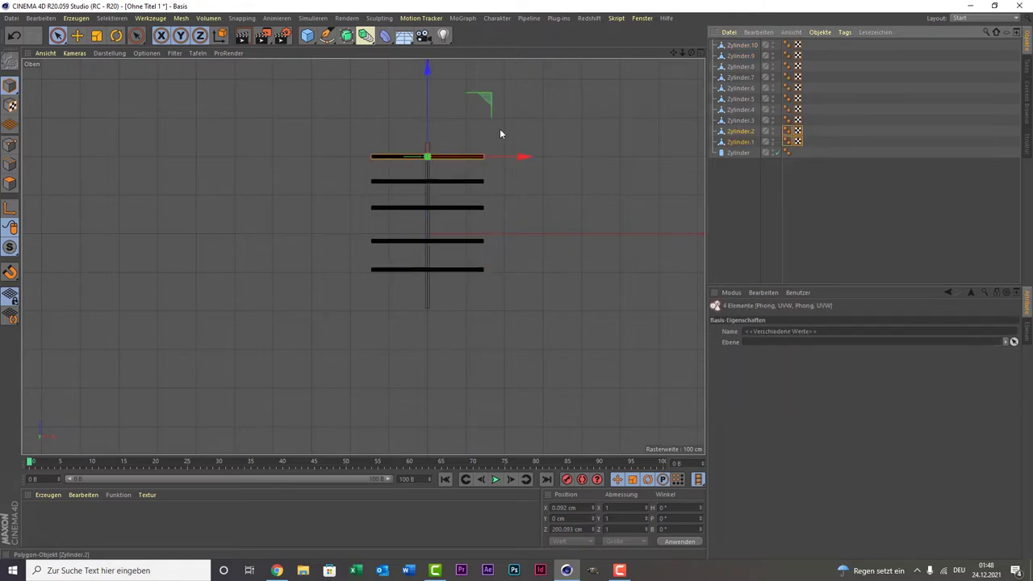
drag(422, 116, 428, 115)
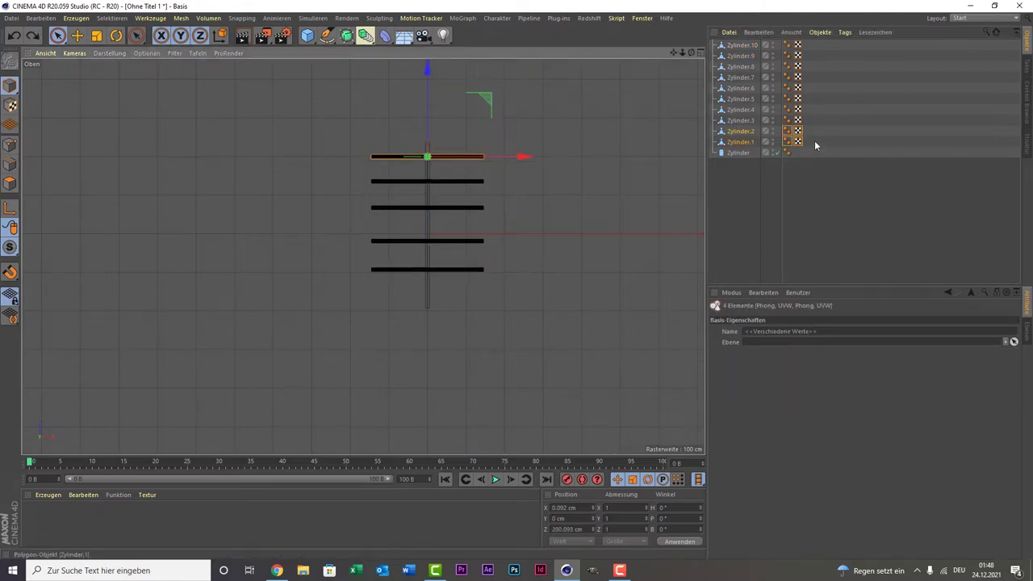
drag(814, 142, 663, 35)
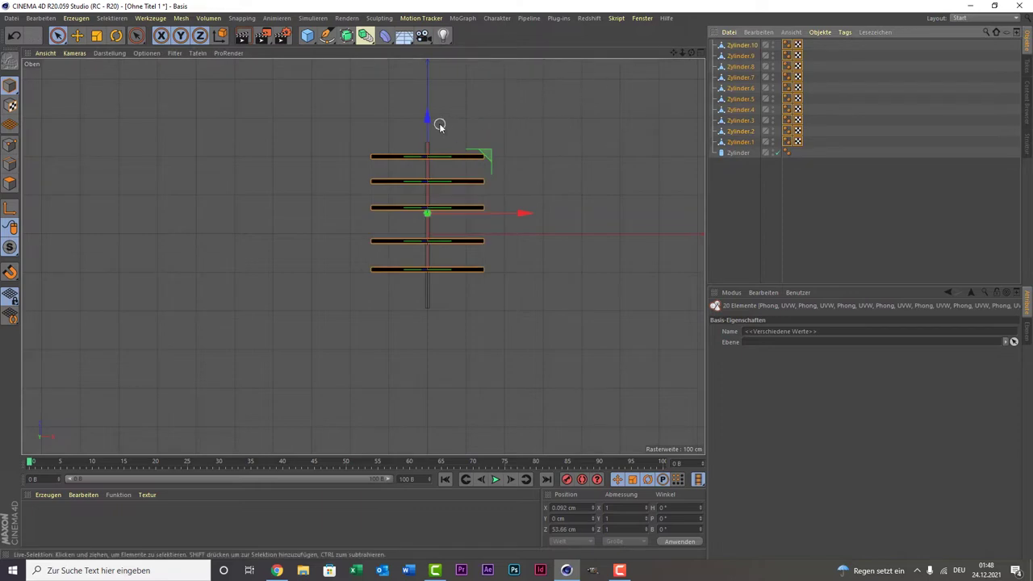
scroll(444, 127, up, 3)
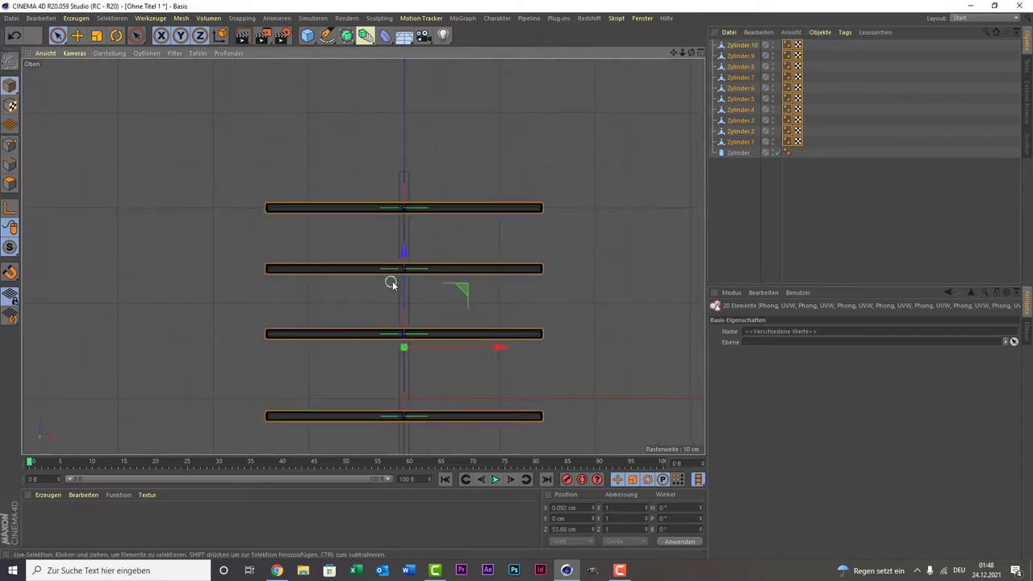
drag(406, 283, 409, 257)
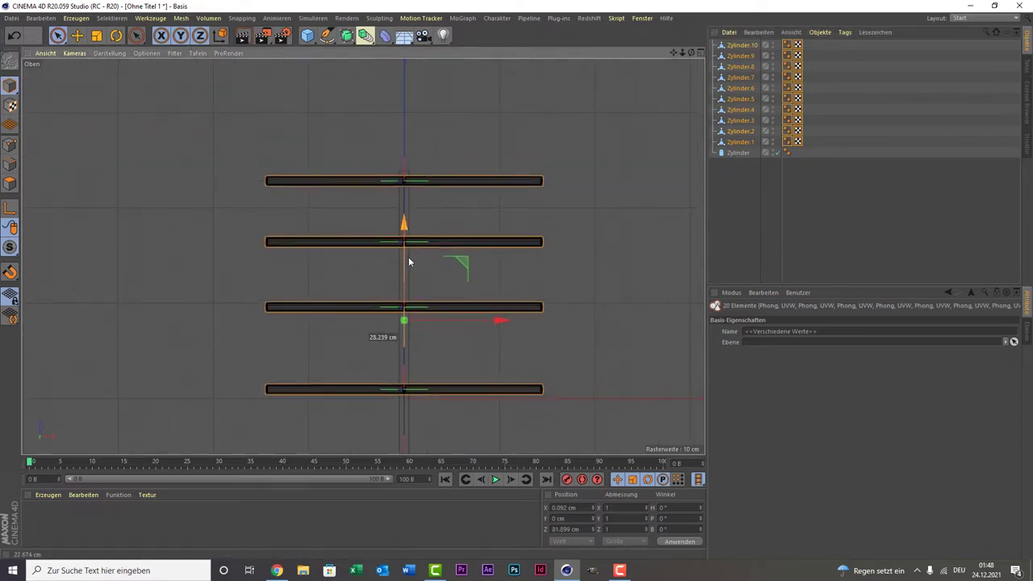
scroll(410, 252, down, 3)
scroll(438, 293, up, 1)
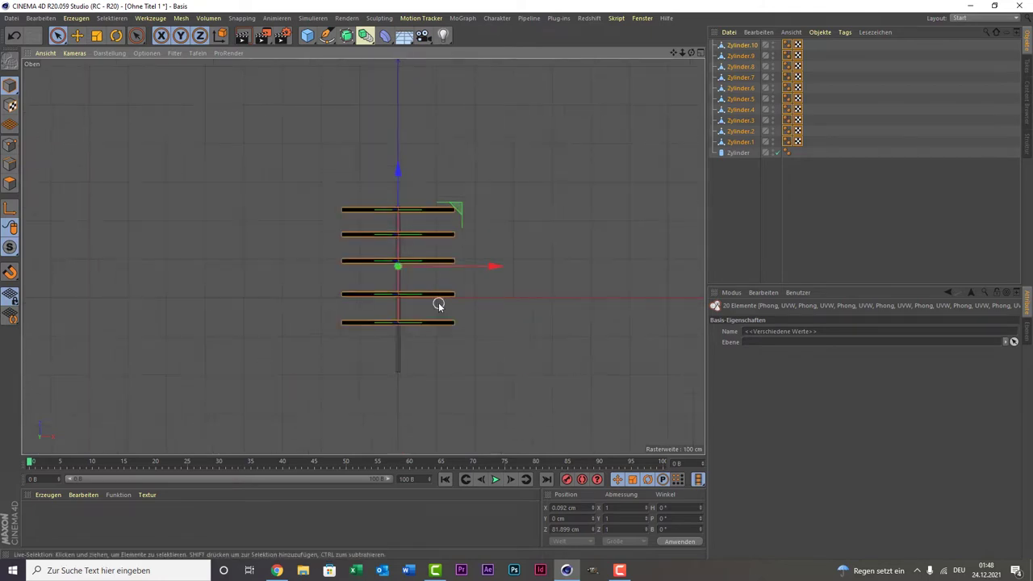
scroll(438, 302, up, 1)
middle_click(308, 212)
Scale the ten branch cylinders down along X to shorten them
middle_click(295, 173)
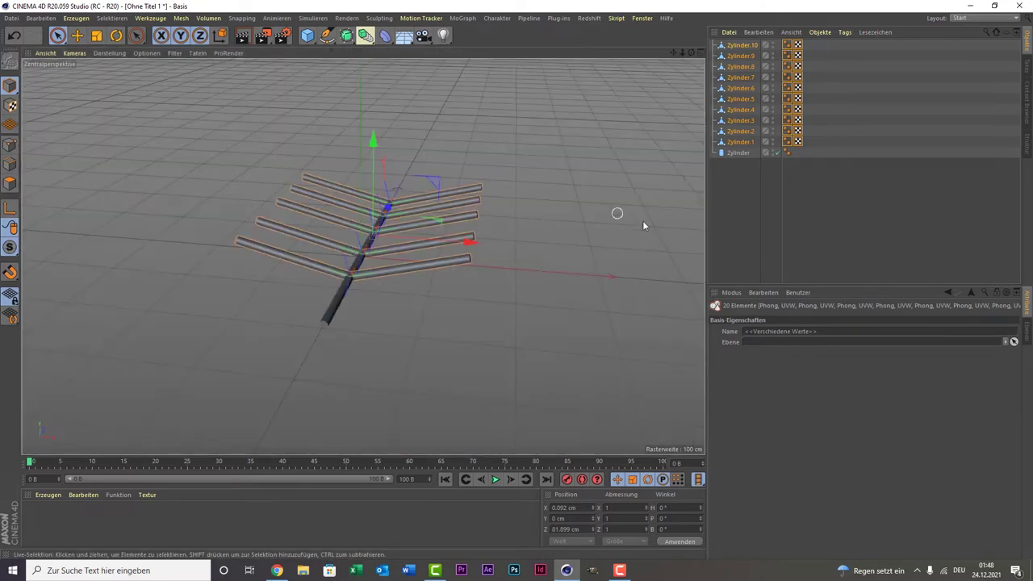
click(782, 260)
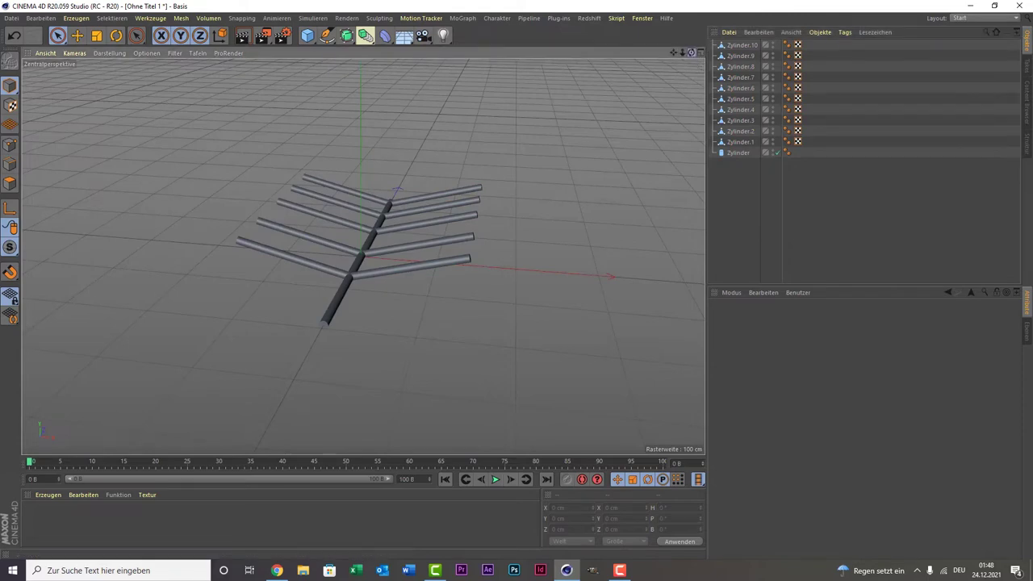
mouse_move(691, 53)
mouse_down()
mouse_move(662, 32)
mouse_move(646, 54)
mouse_move(281, 282)
mouse_up()
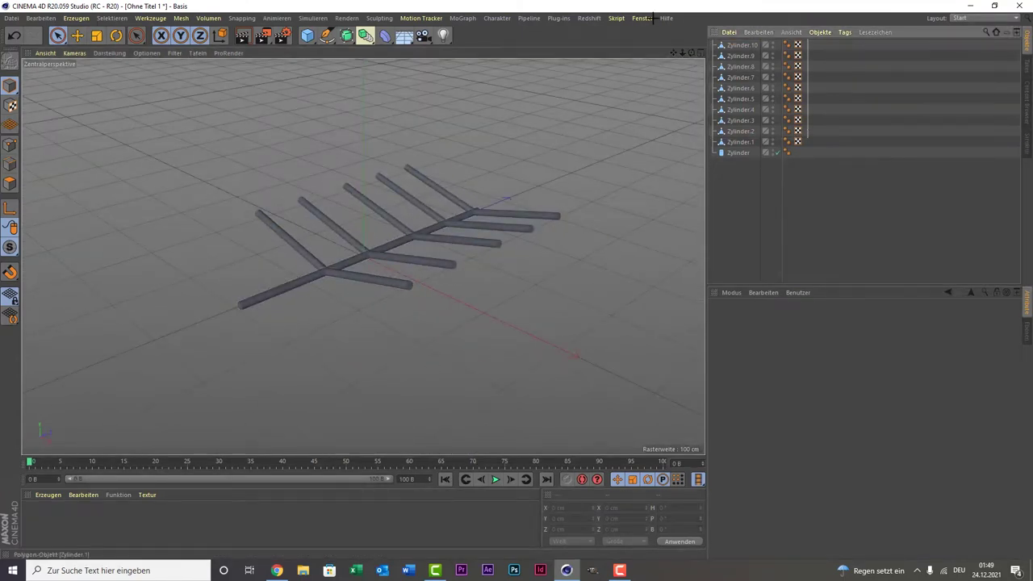
drag(718, 72, 718, 43)
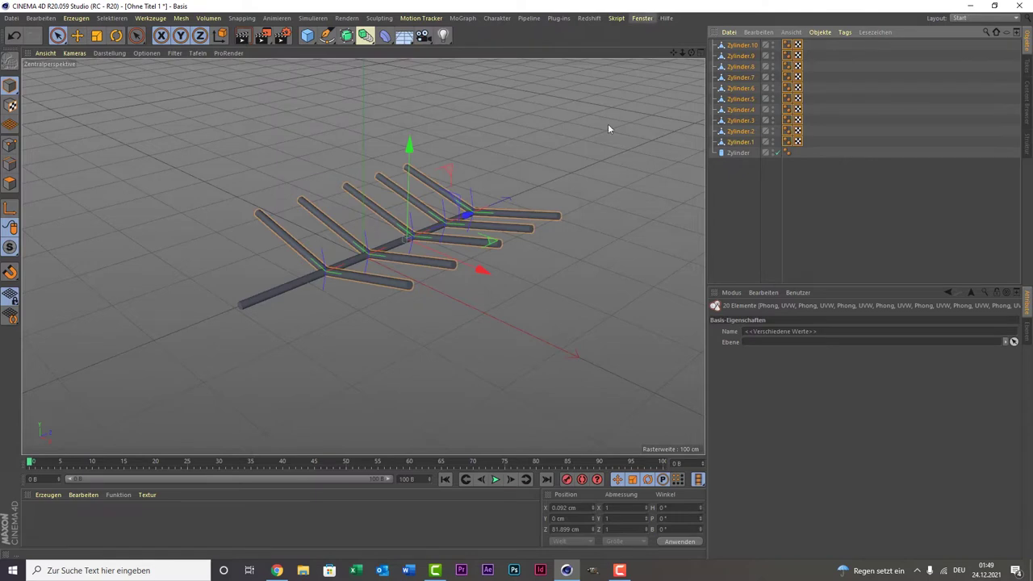
click(116, 36)
click(97, 36)
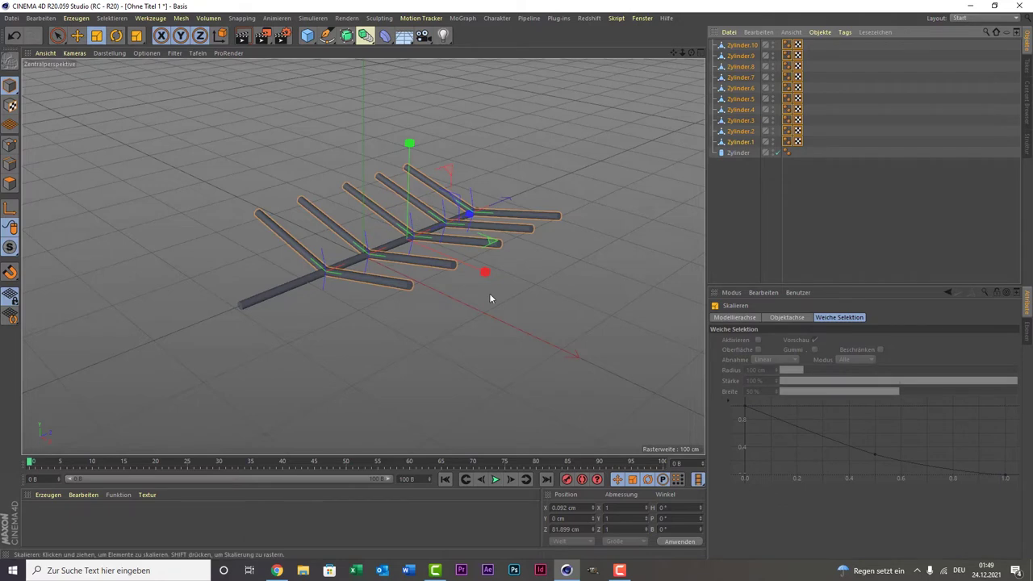
drag(485, 275, 467, 273)
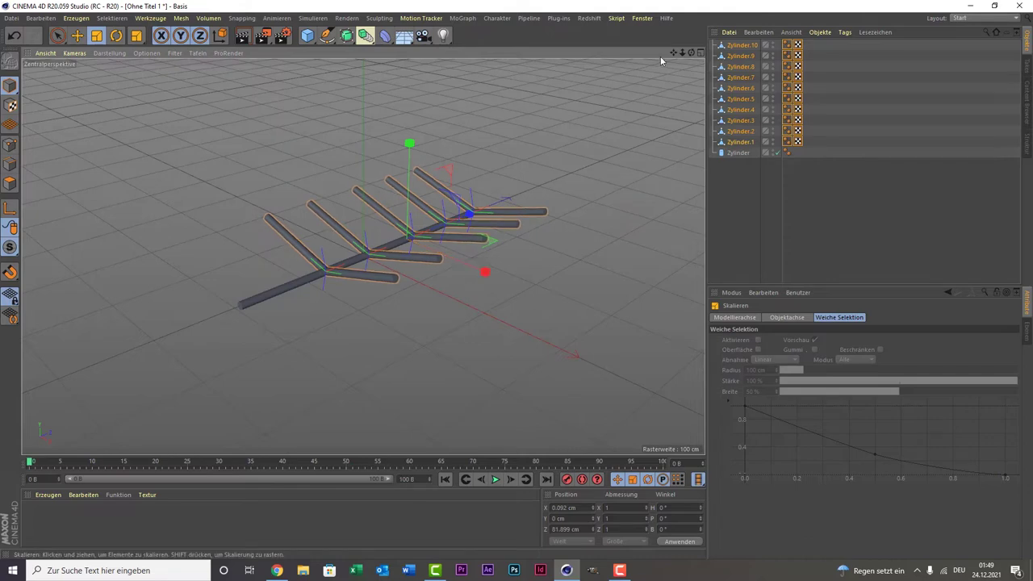
Clear the selection and select all eleven branch cylinders together
mouse_move(691, 53)
mouse_down()
mouse_move(670, 36)
mouse_move(806, 238)
mouse_up()
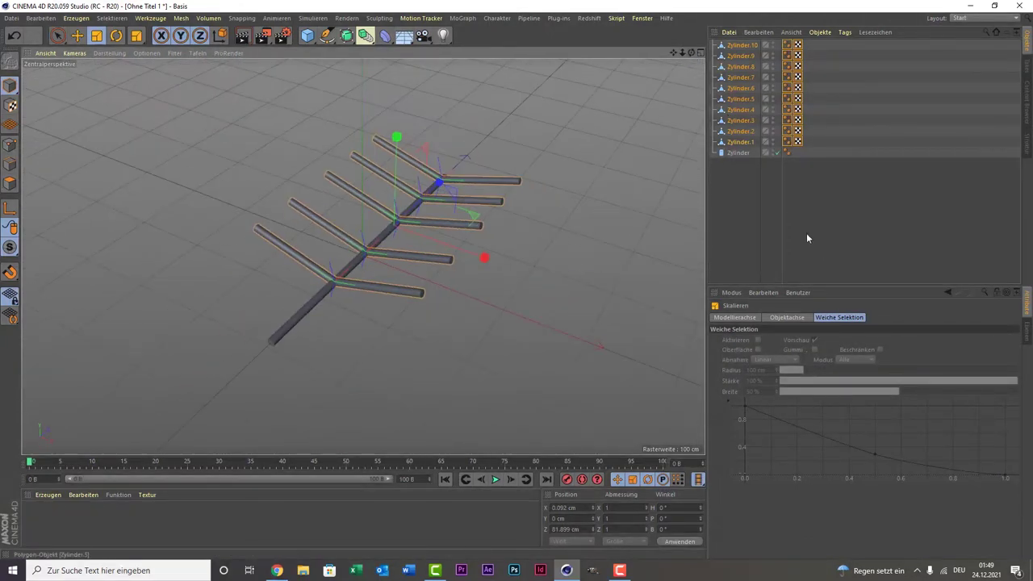
click(836, 224)
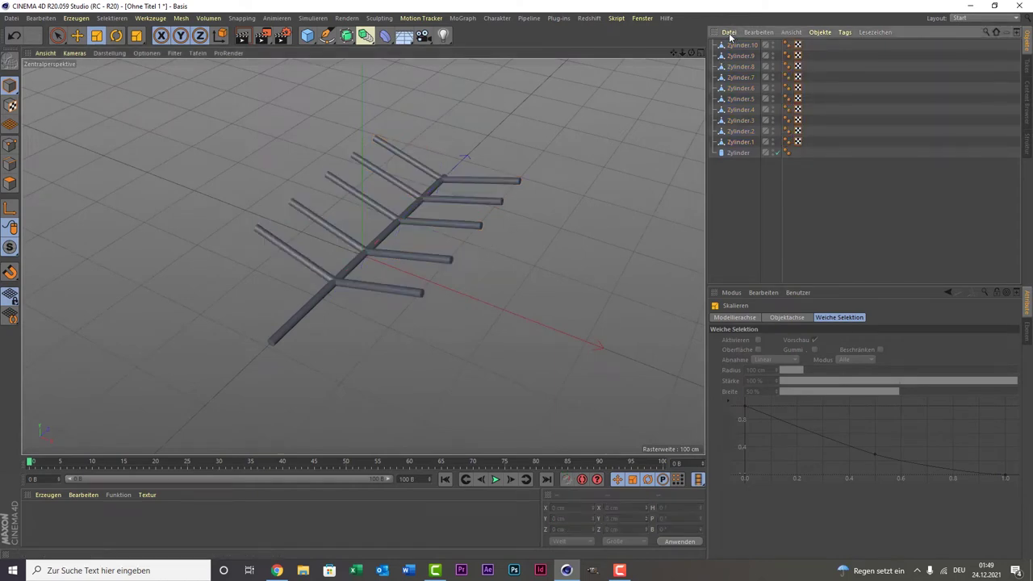
drag(732, 168, 798, 2)
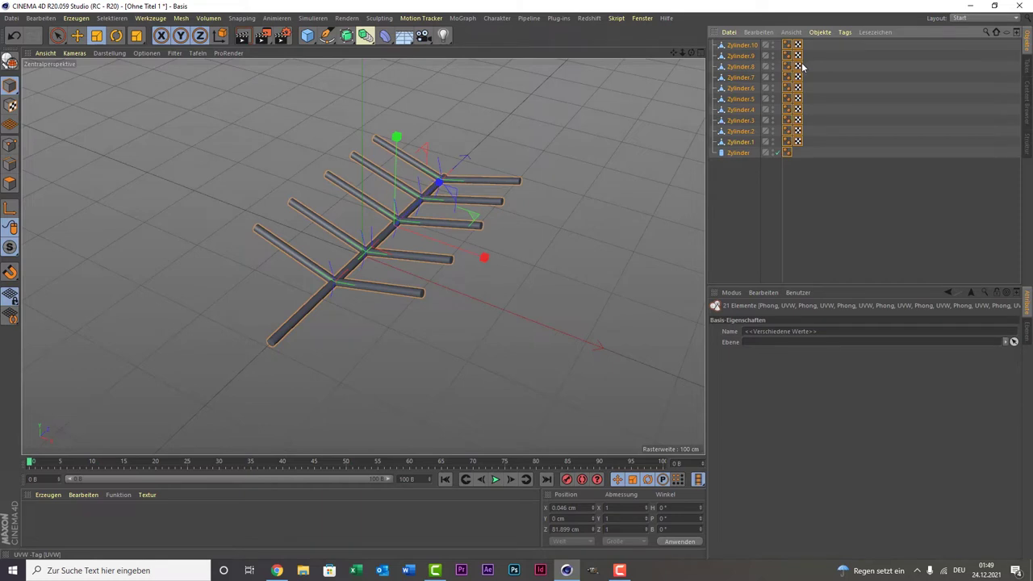
Group the selected cylinders into a null named Zwig
key(alt+g)
double_click(731, 46)
text(Zweig)
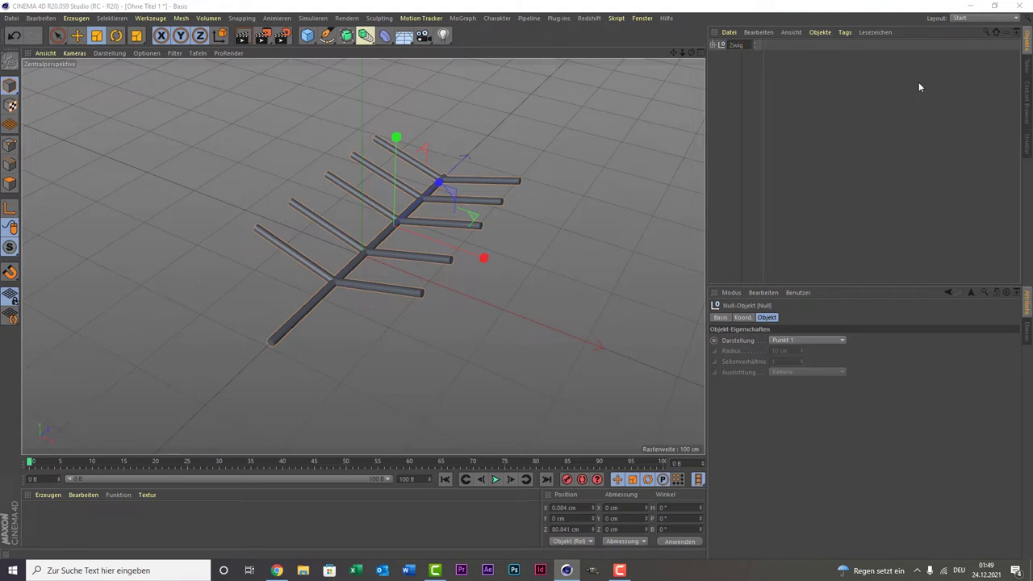
key(Return)
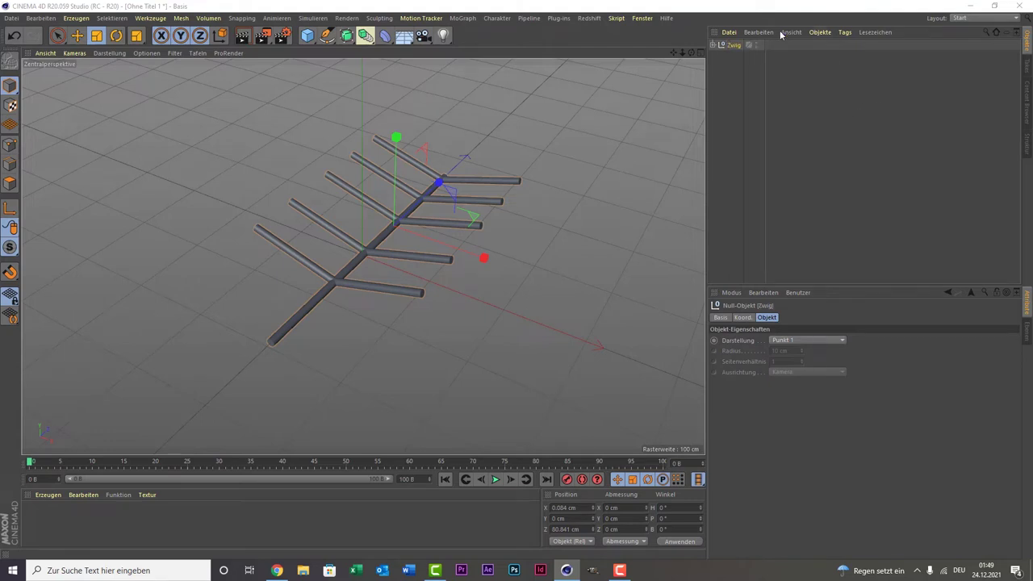
scroll(467, 85, down, 2)
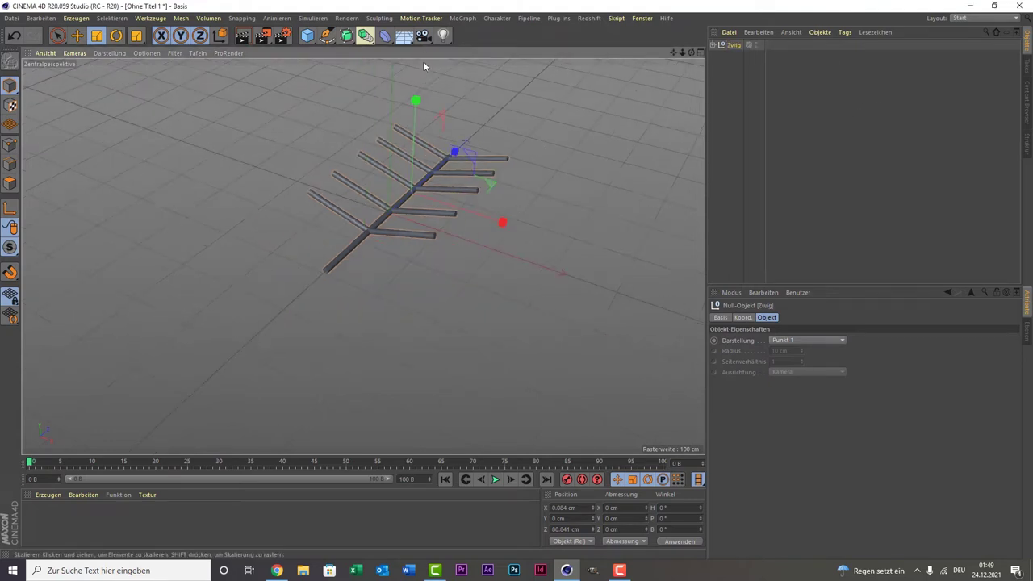
Put Zwig in a Klon cloner set to Radial mode, XZ plane, 293 cm radius
click(462, 18)
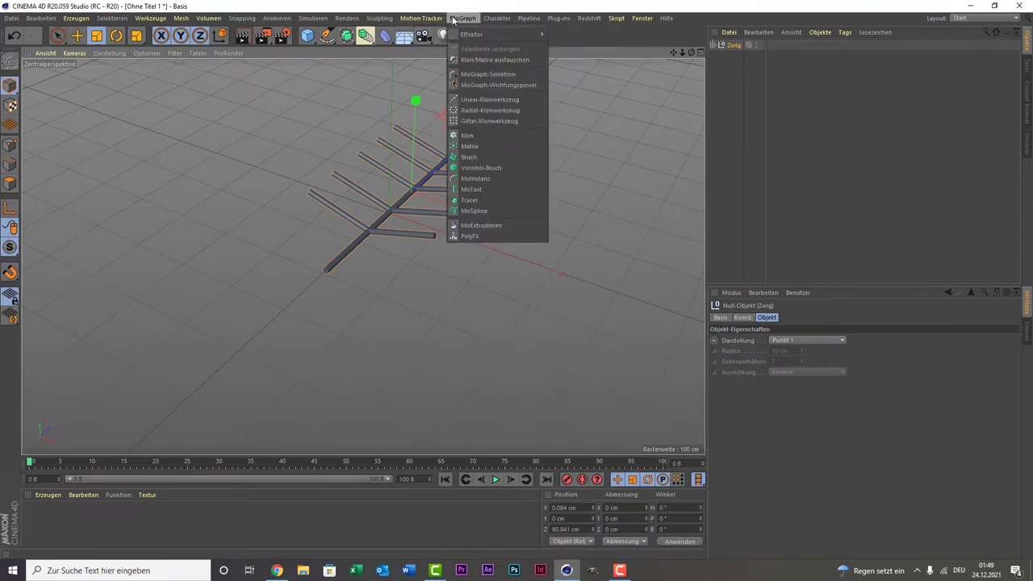
click(492, 135)
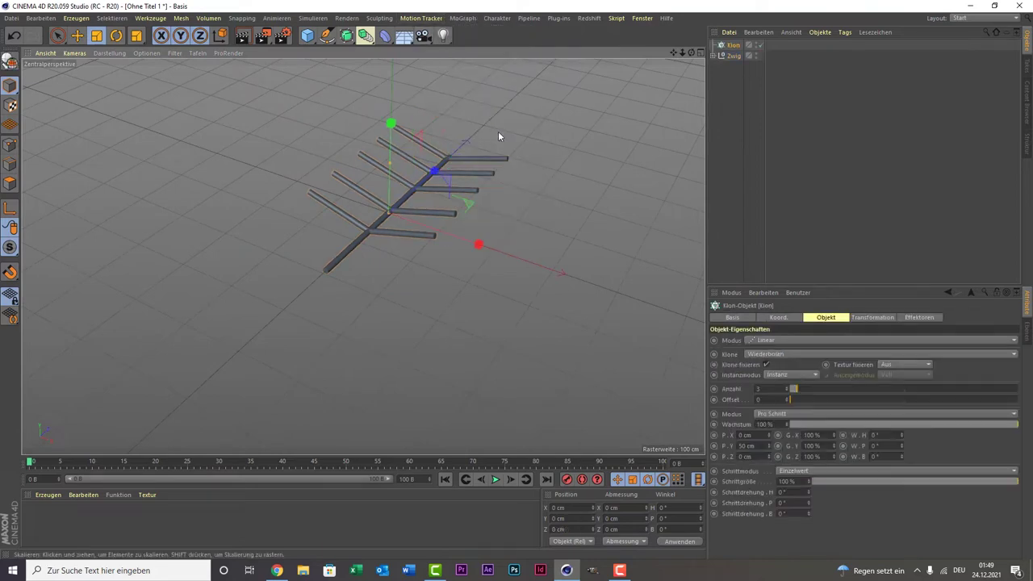
drag(739, 48, 740, 49)
click(735, 46)
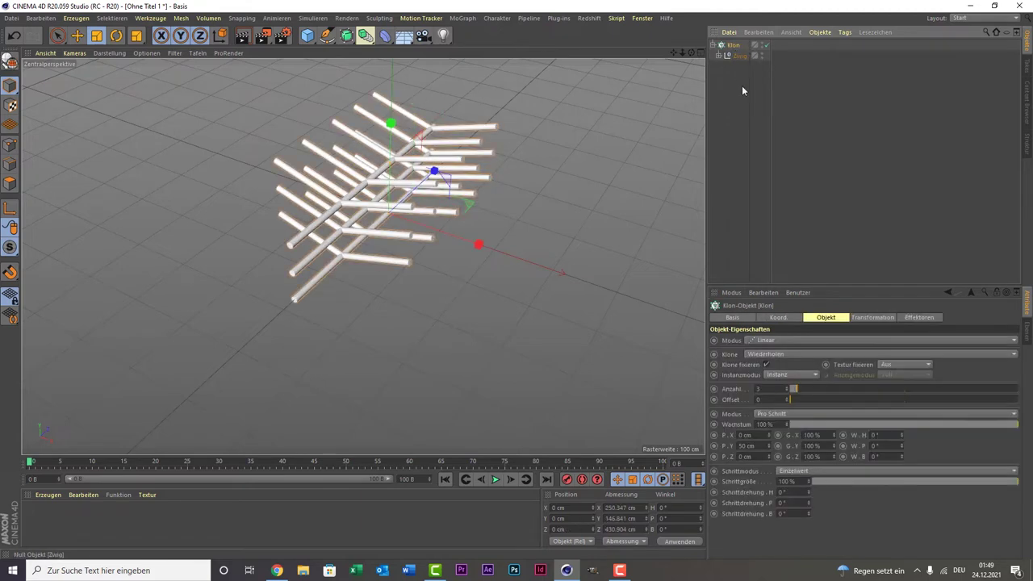
click(775, 340)
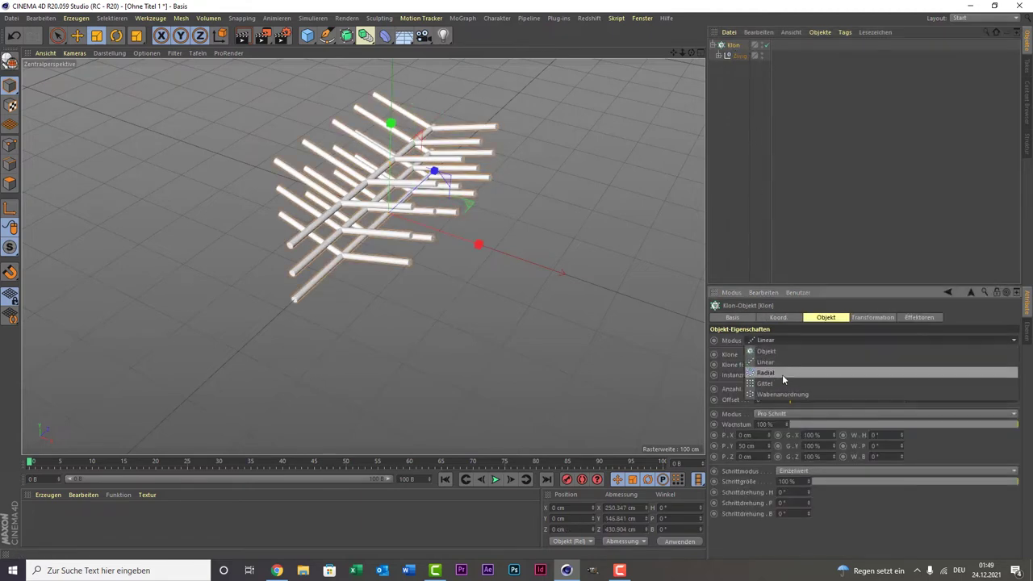
click(782, 373)
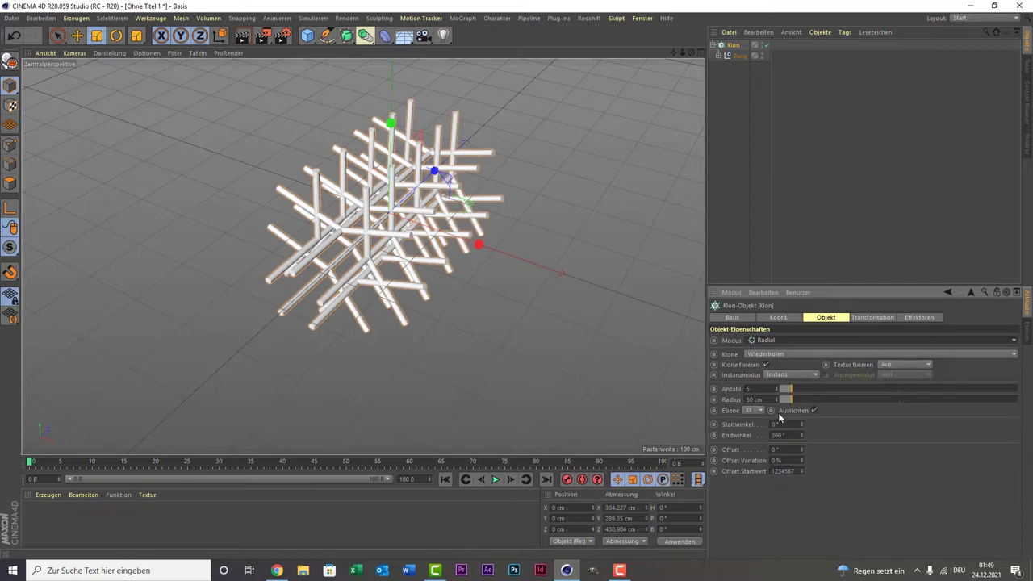
click(755, 411)
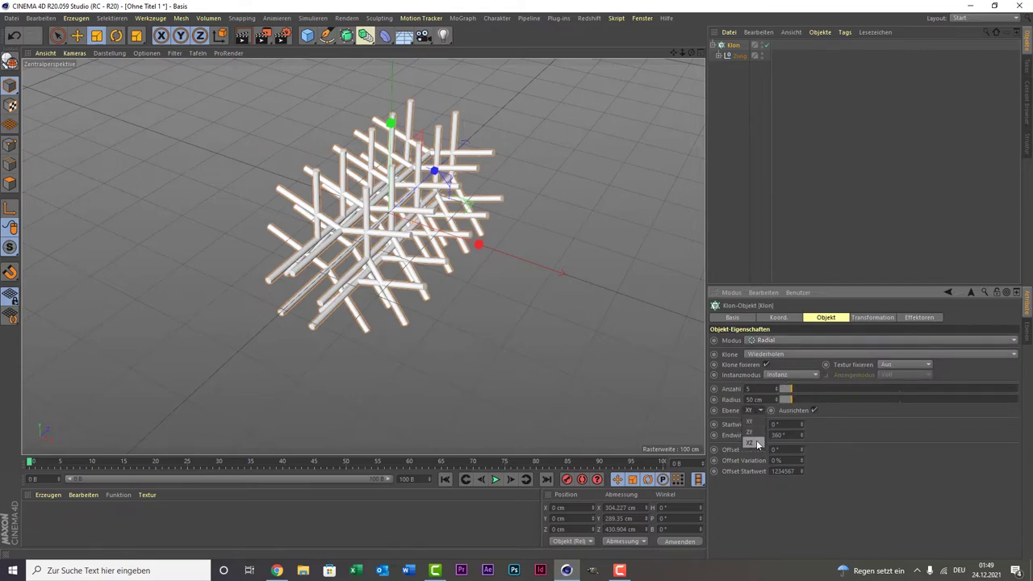
click(751, 443)
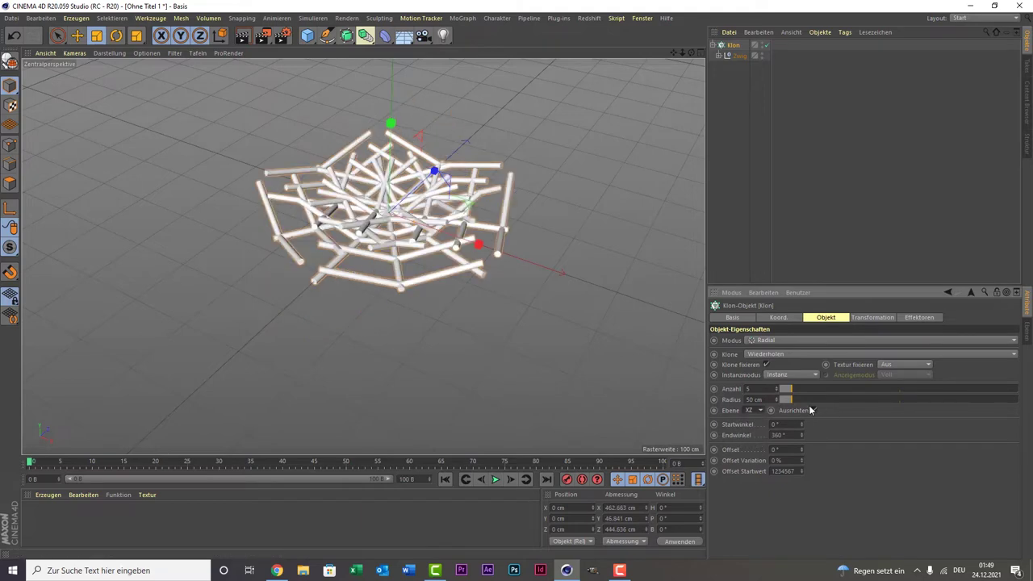
drag(792, 402, 850, 403)
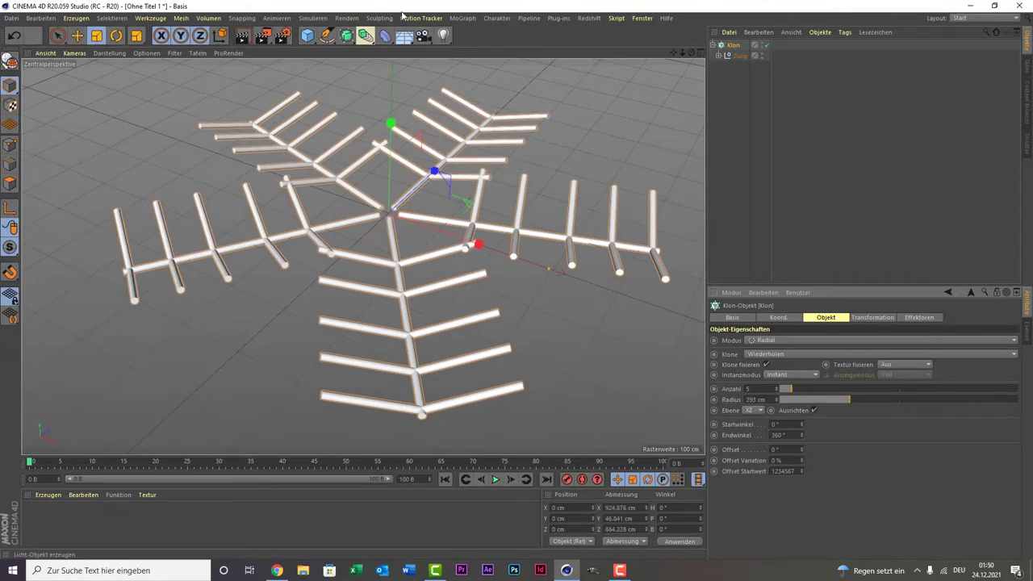
Add a new cylinder about 16 cm in radius and stretch it about 1193 cm tall
click(309, 38)
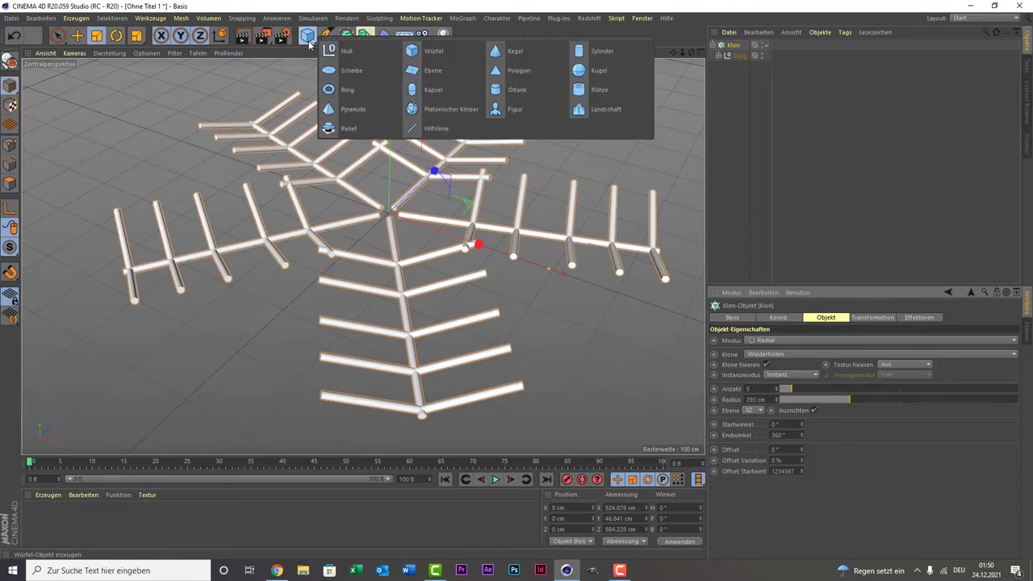
click(600, 54)
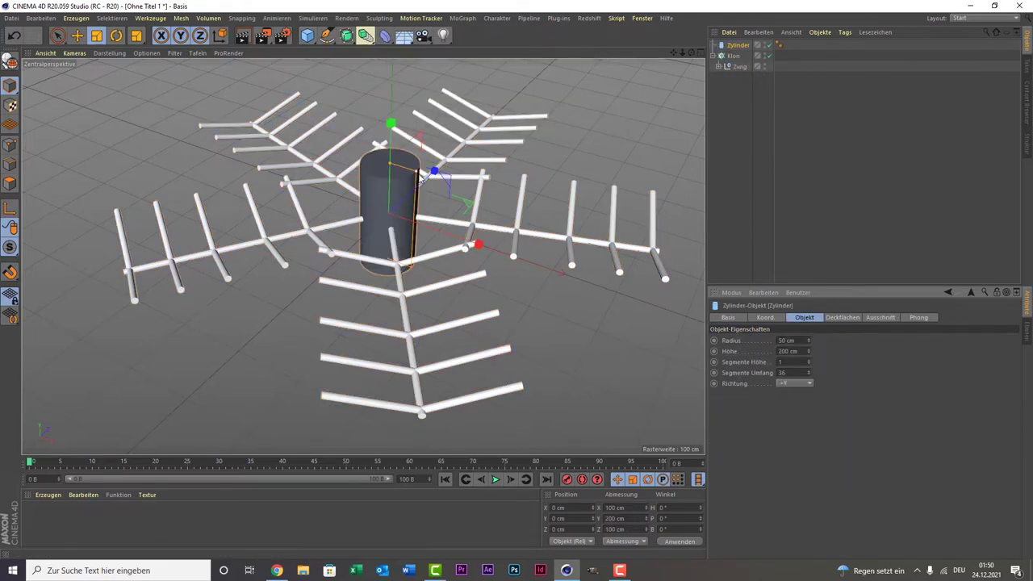
drag(418, 172, 404, 171)
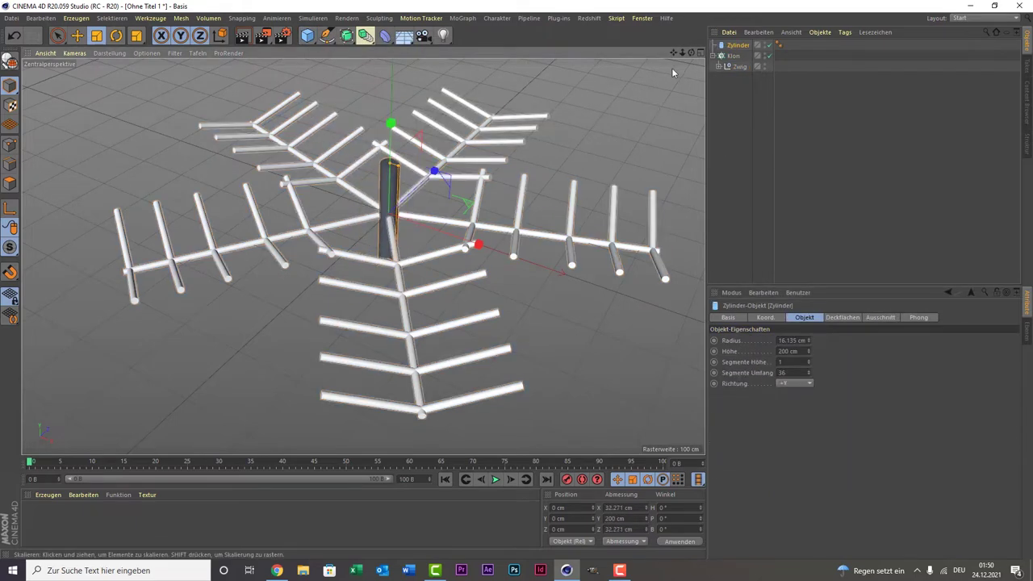
drag(690, 53, 682, 62)
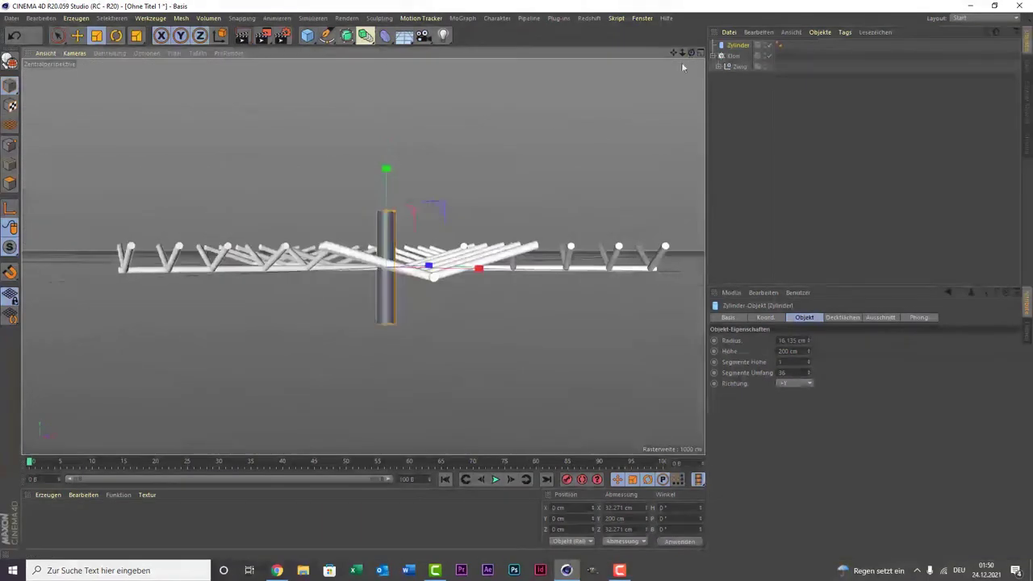
scroll(476, 186, down, 3)
drag(442, 184, 462, 60)
Raise the trunk to Y 355.904 cm so it rises through the branch ring
key(e)
key(9)
scroll(485, 174, down, 1)
scroll(485, 174, down, 1)
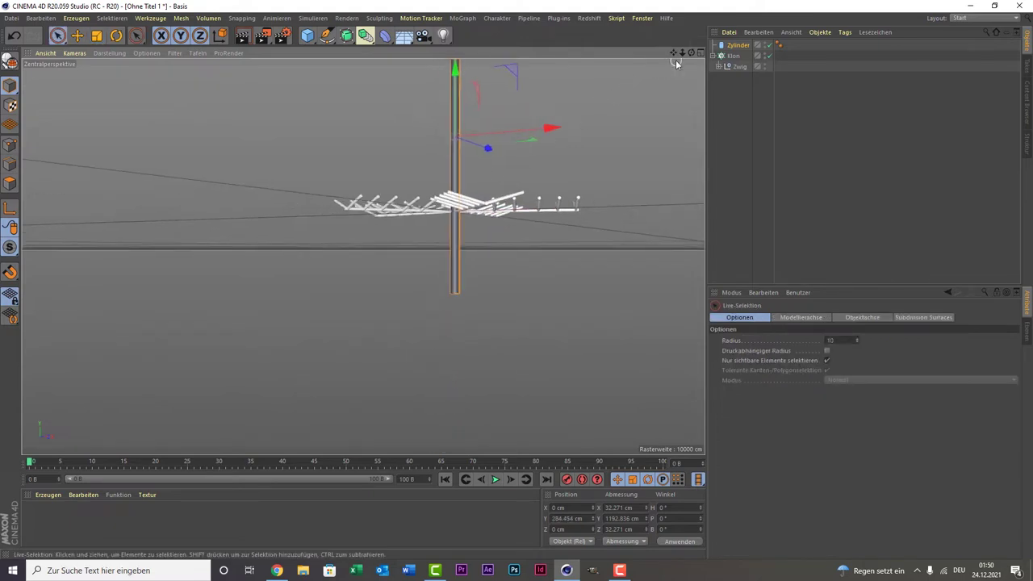
mouse_move(674, 58)
mouse_down()
mouse_move(363, 256)
mouse_move(567, 116)
mouse_up()
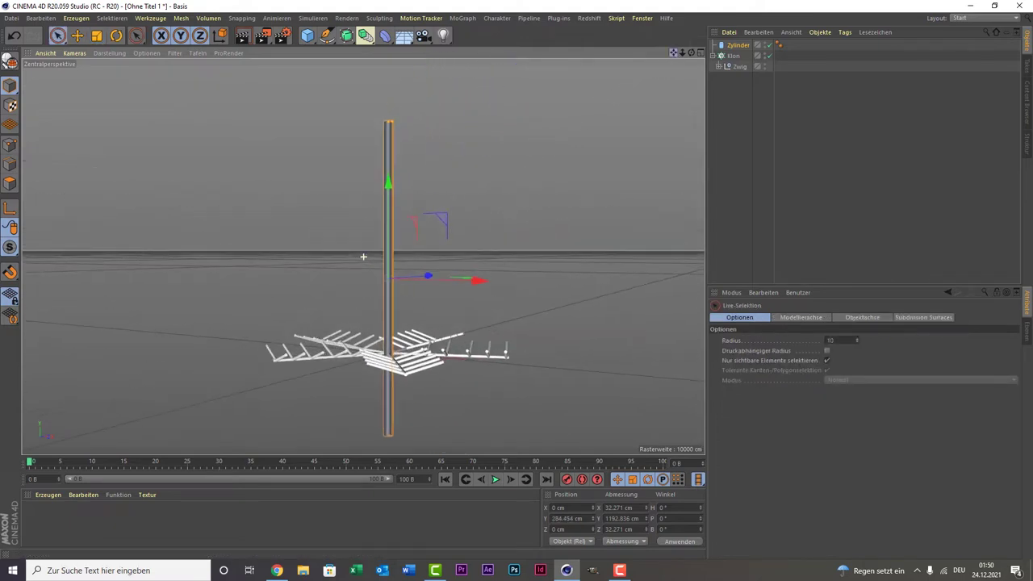
drag(408, 189, 407, 164)
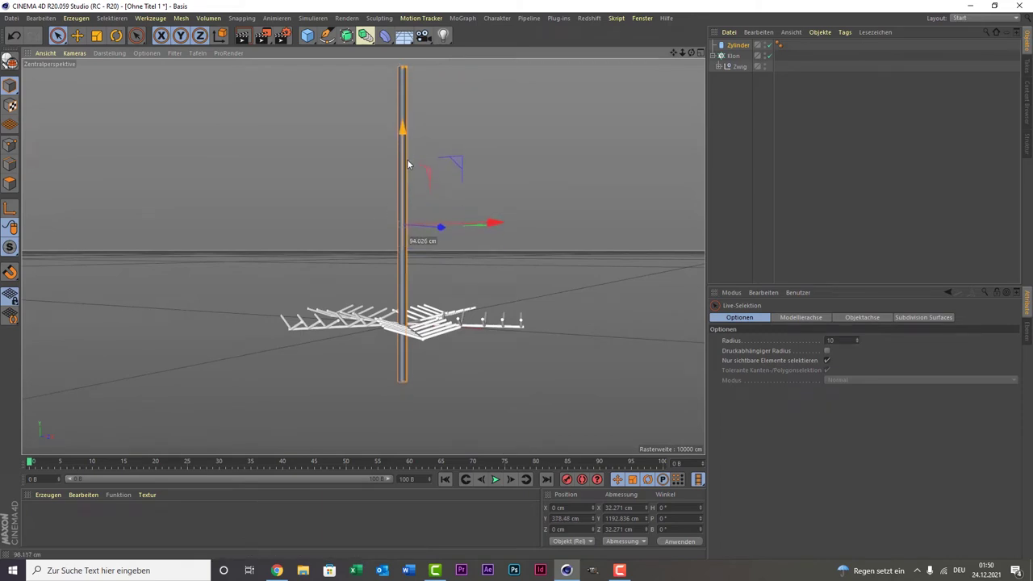
drag(408, 163, 409, 170)
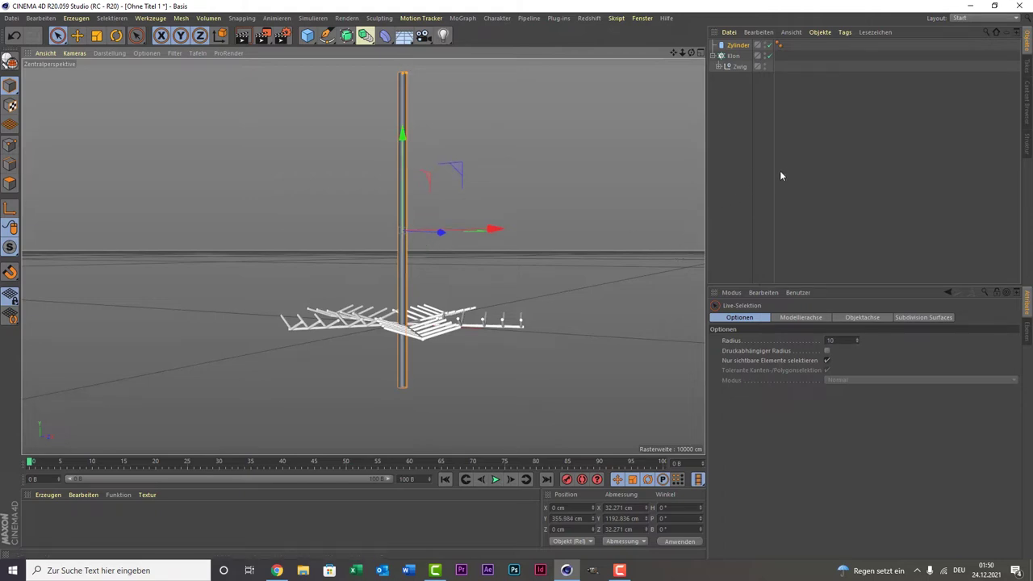
scroll(456, 343, up, 1)
scroll(455, 343, up, 2)
click(439, 323)
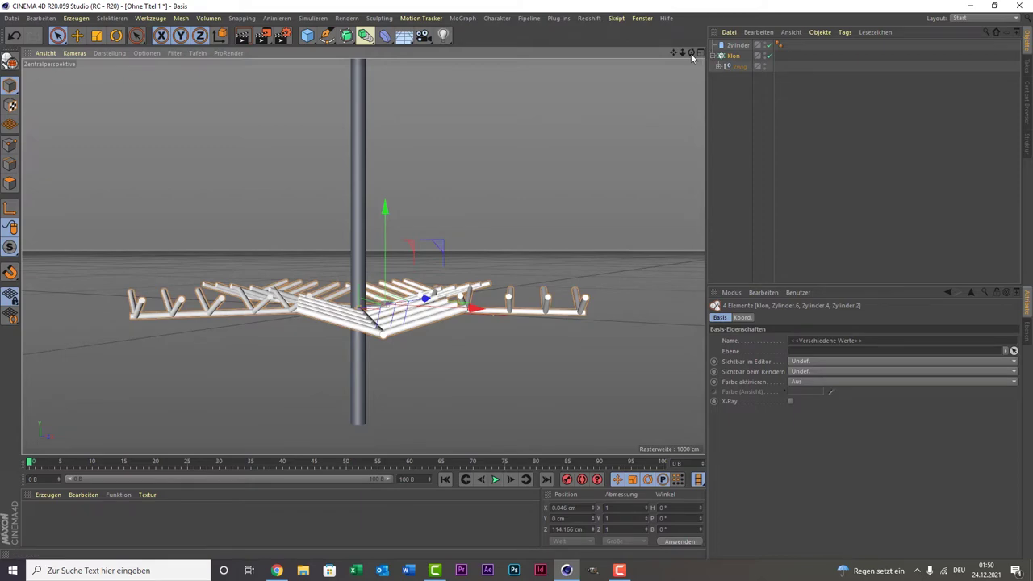
Select the Zylinder children inside Zwig and tilt them about 17.237° in pitch
mouse_move(691, 52)
mouse_down()
mouse_move(590, 77)
mouse_move(565, 237)
mouse_up()
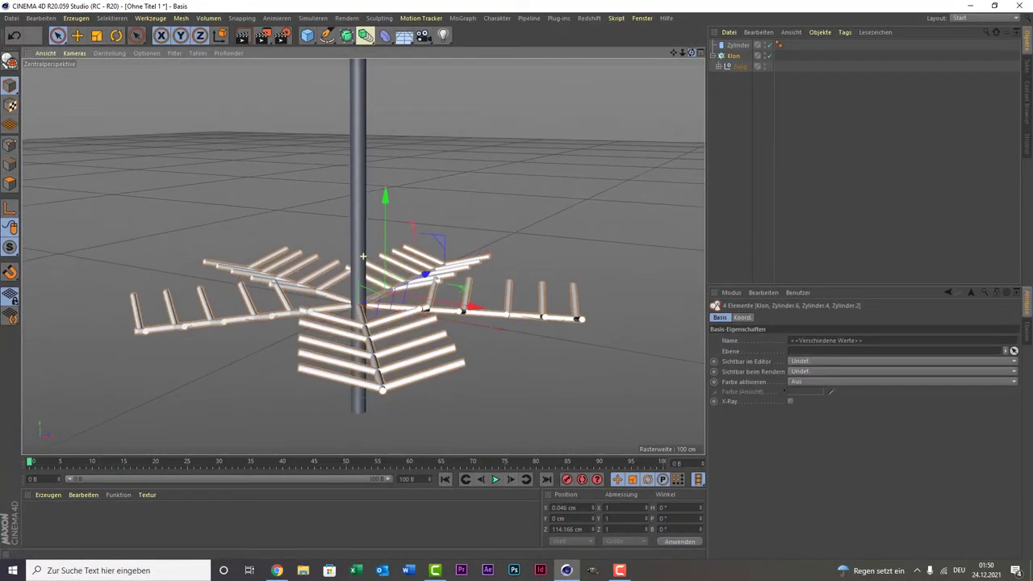
click(726, 67)
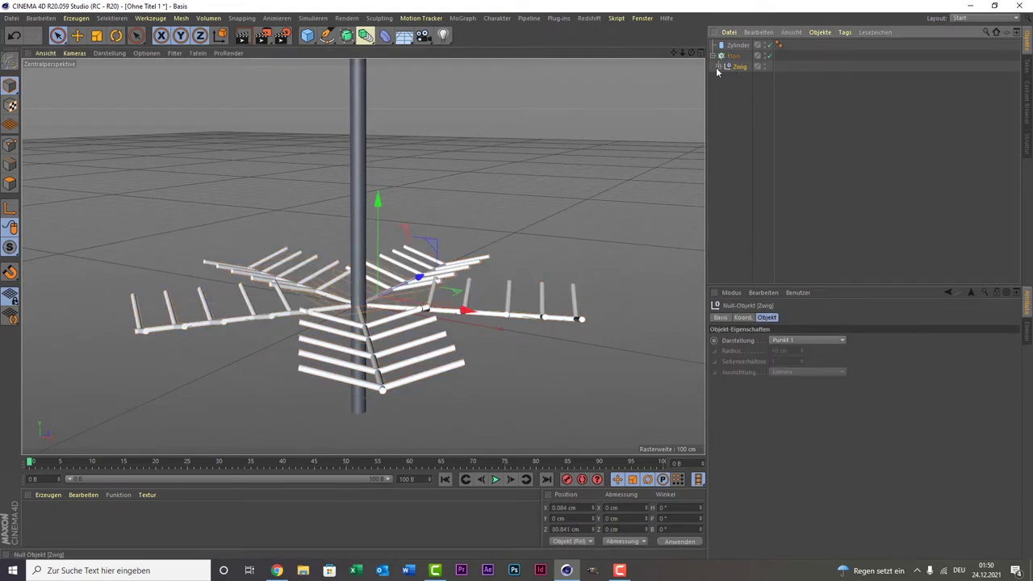
click(717, 68)
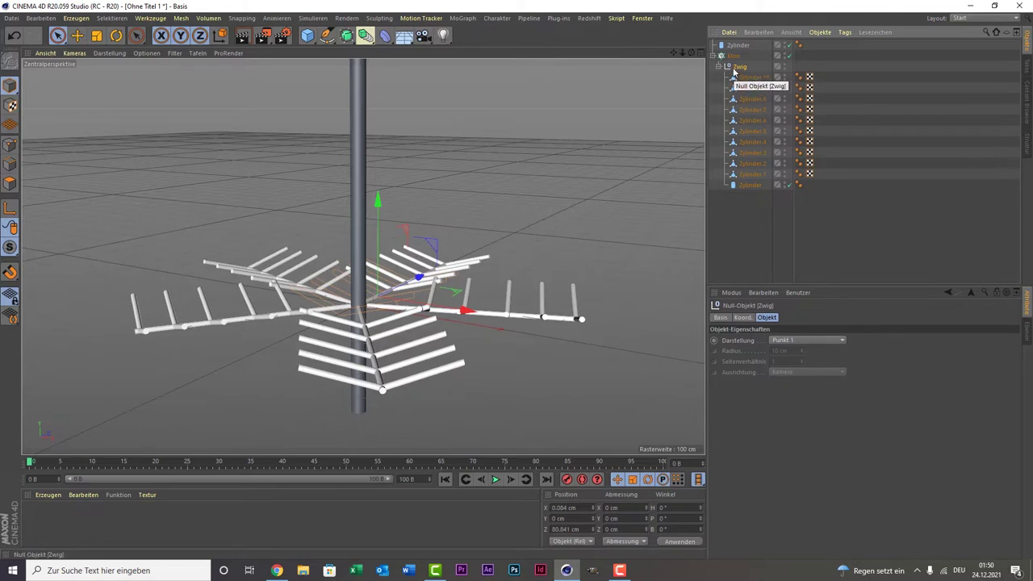
drag(736, 194, 769, 76)
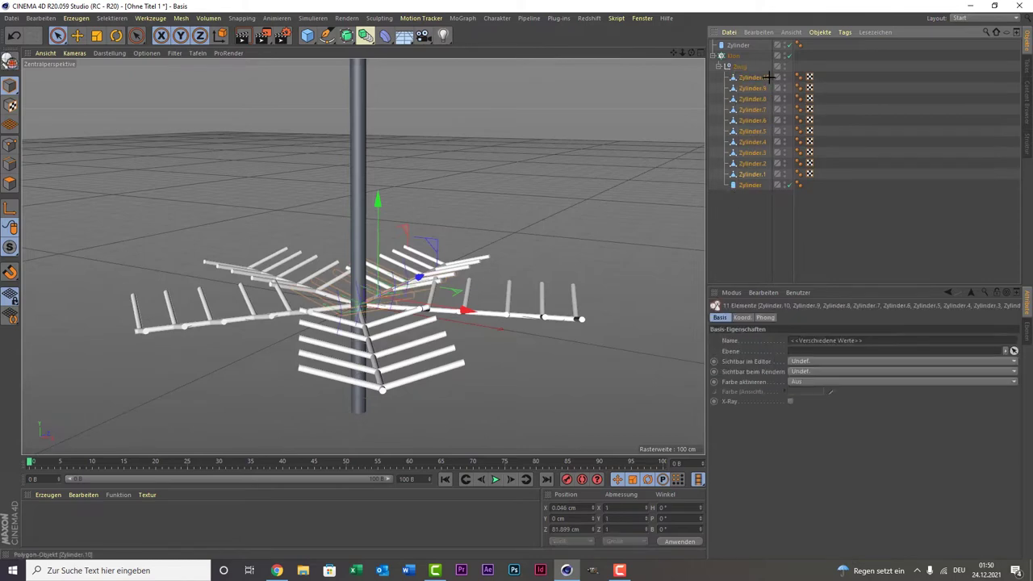
click(116, 35)
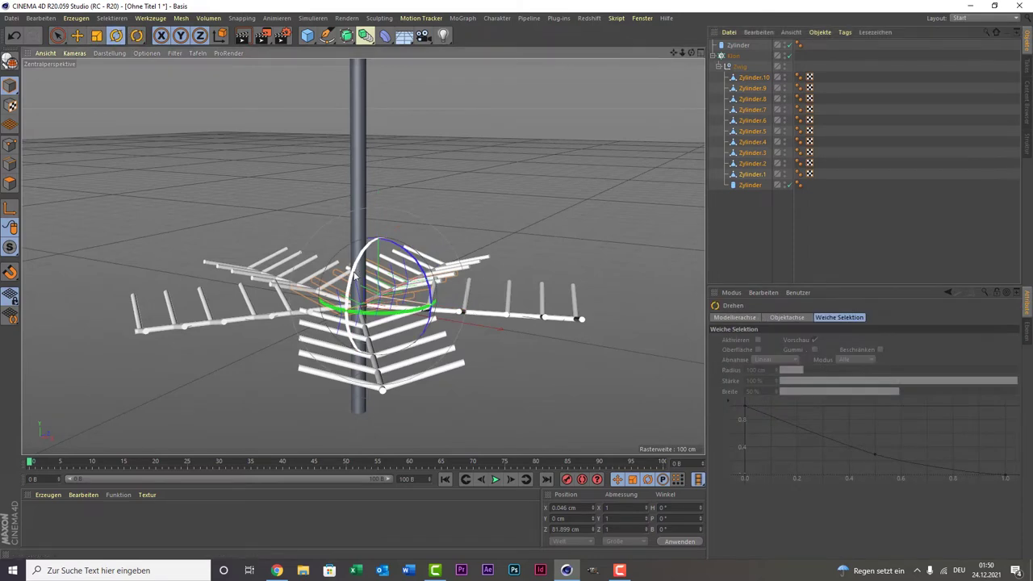
drag(353, 274, 340, 291)
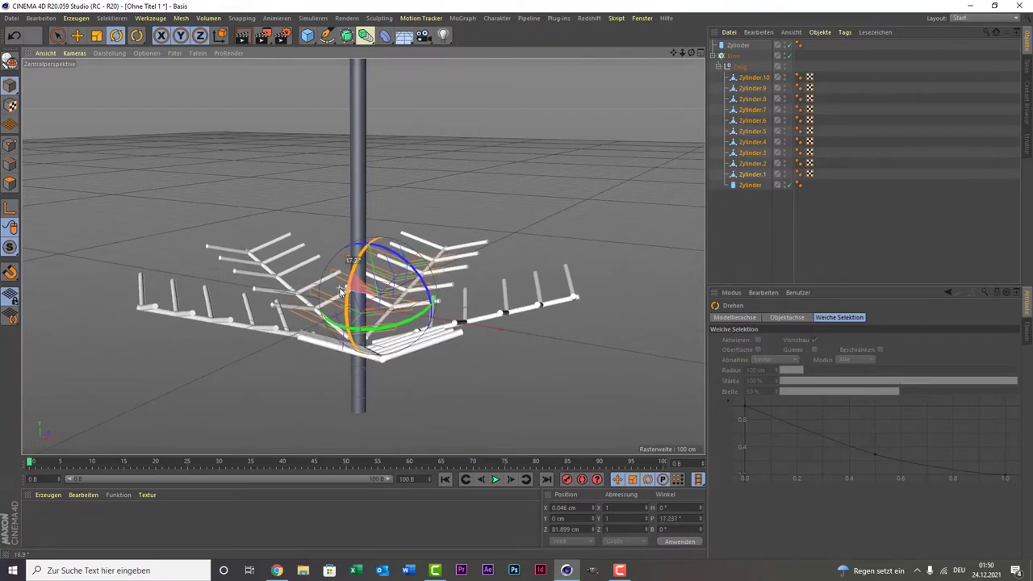
drag(343, 291, 343, 291)
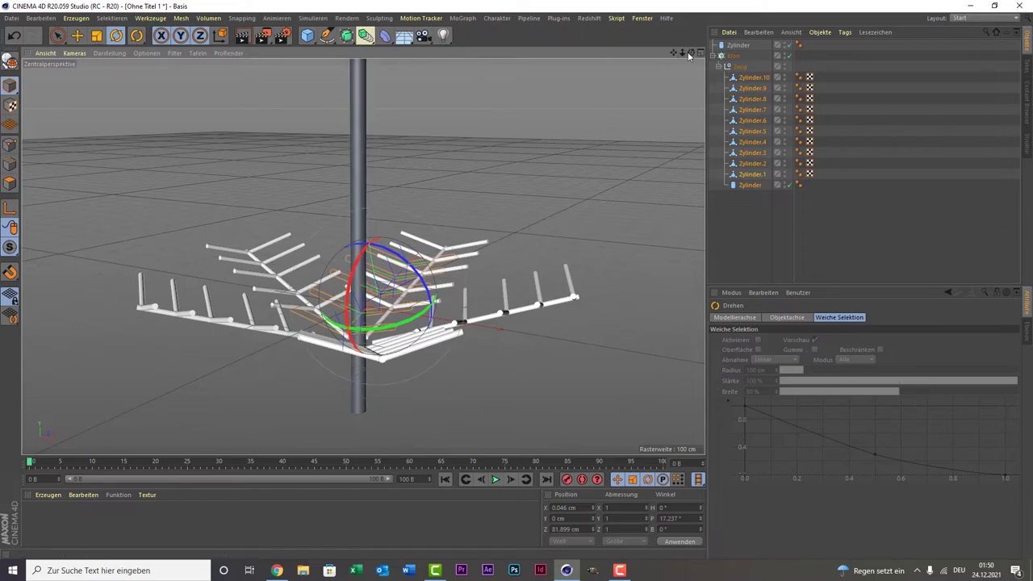
drag(687, 52, 575, 160)
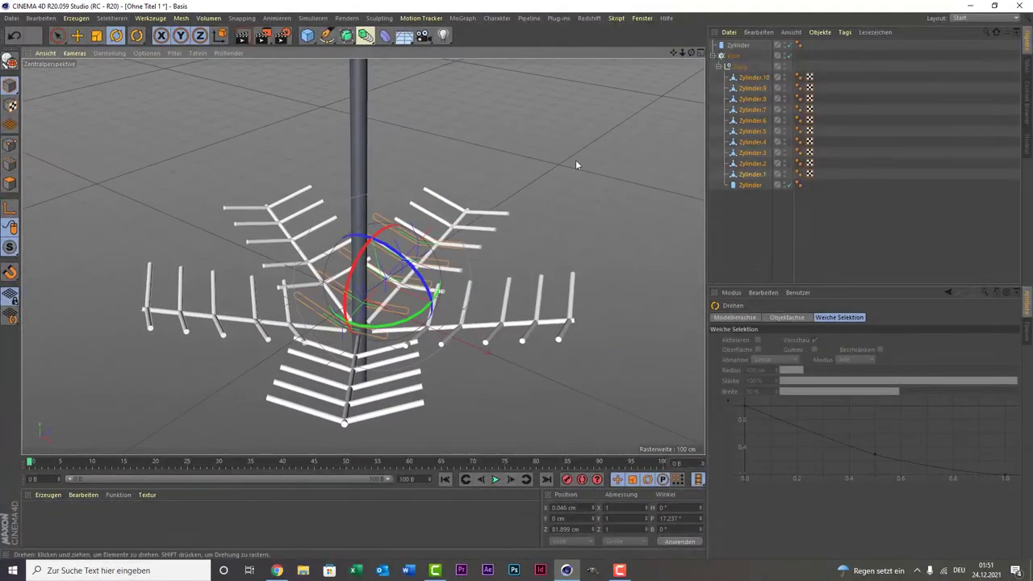
scroll(224, 429, up, 10)
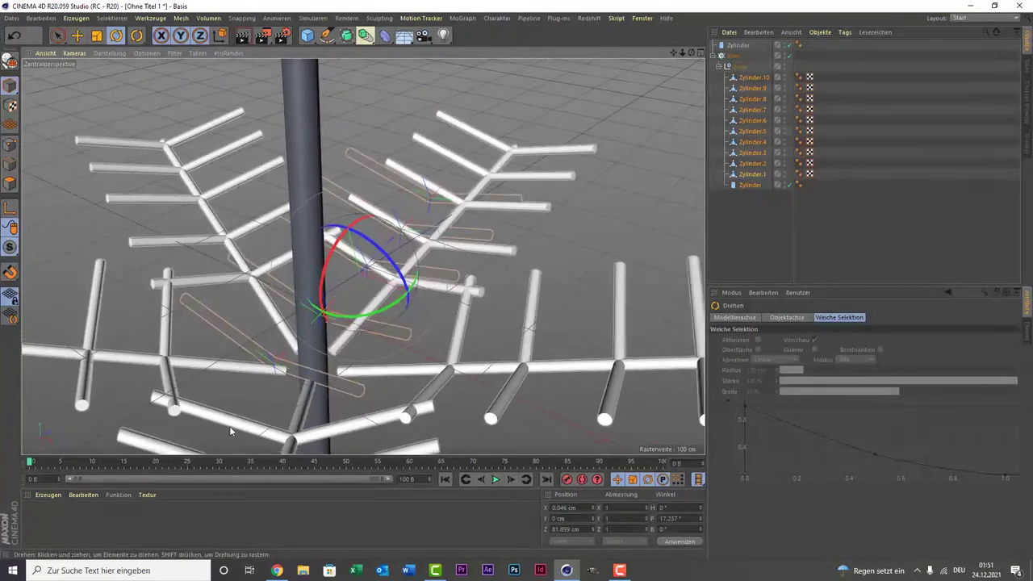
scroll(229, 431, down, 5)
Set the Klon radius to 280 cm and collapse the branch group in the Object Manager
click(734, 57)
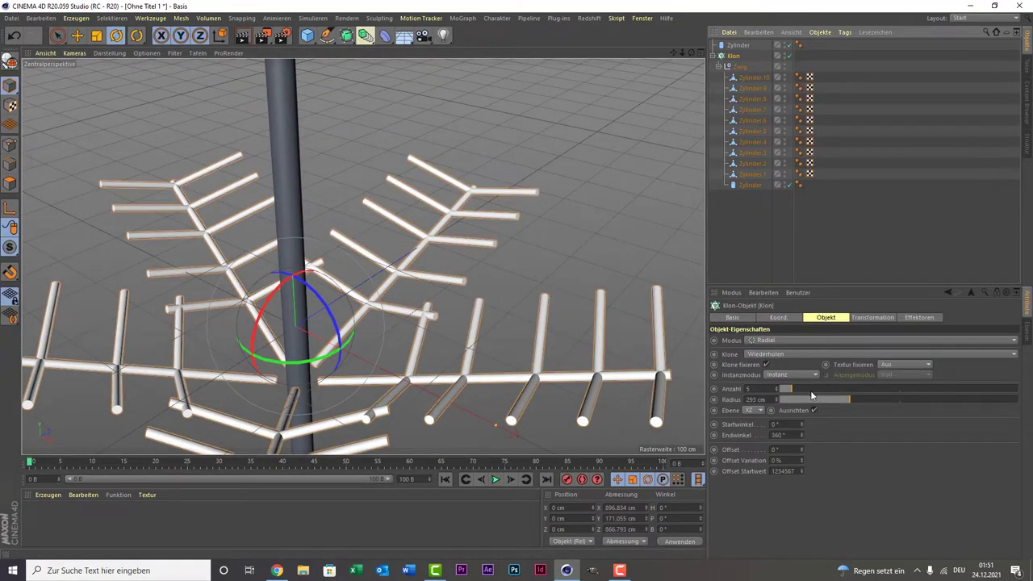
drag(838, 400, 847, 395)
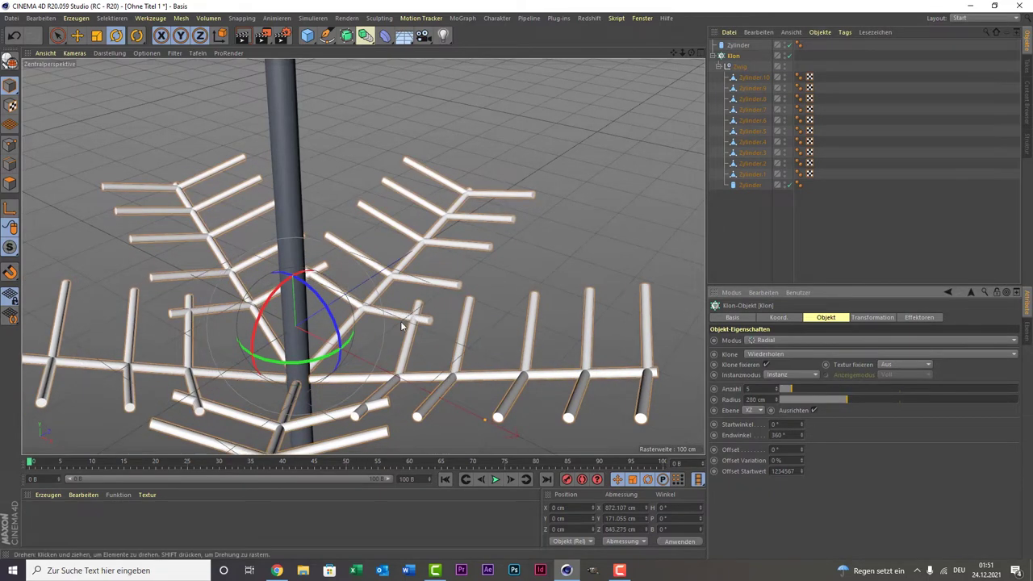
alt+drag(401, 322, 685, 185)
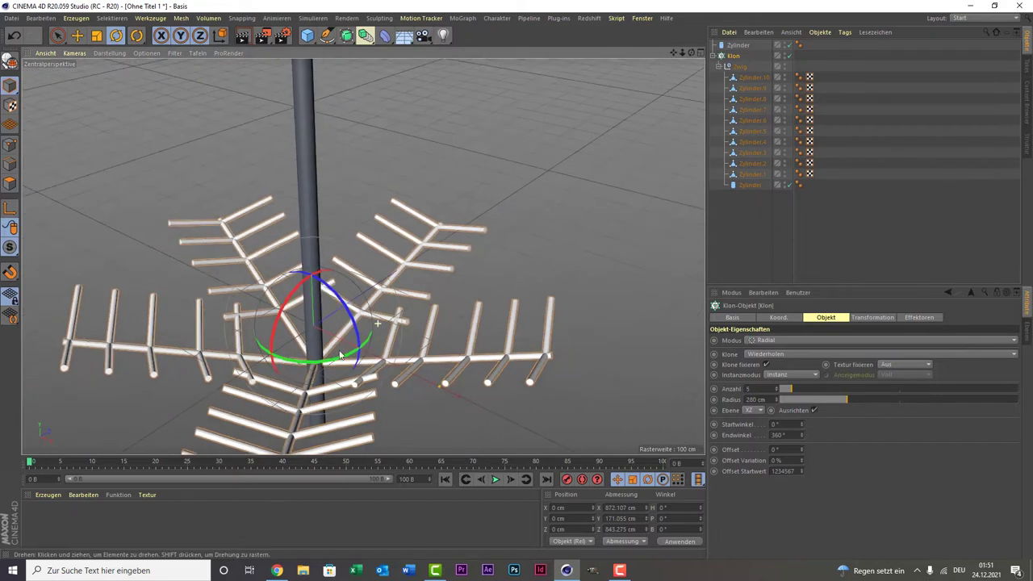
click(717, 67)
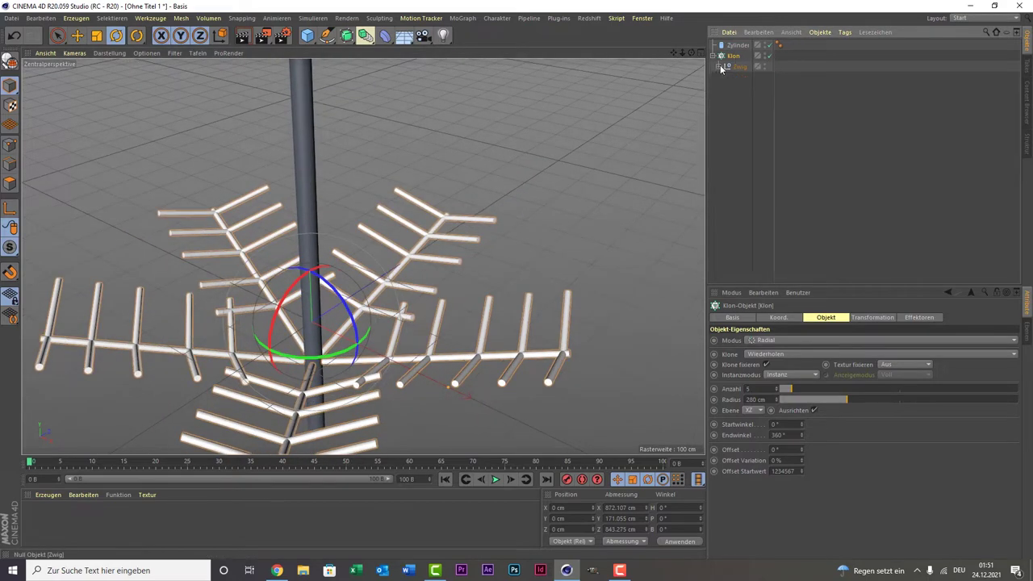
Add a Zufall random effector to the clones with P.X and P.Z randomness set to 0 cm
click(465, 18)
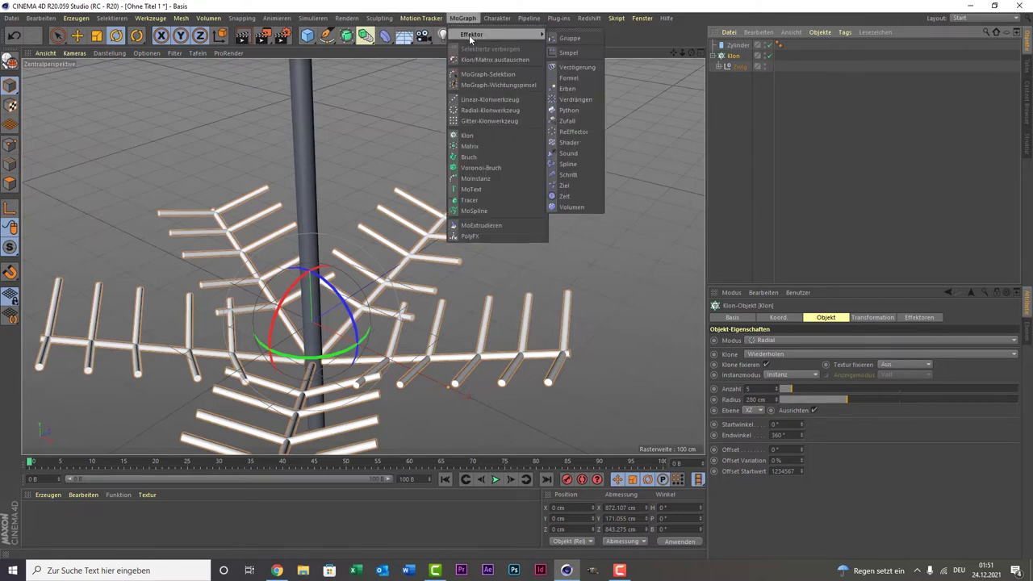
mouse_move(494, 34)
click(583, 121)
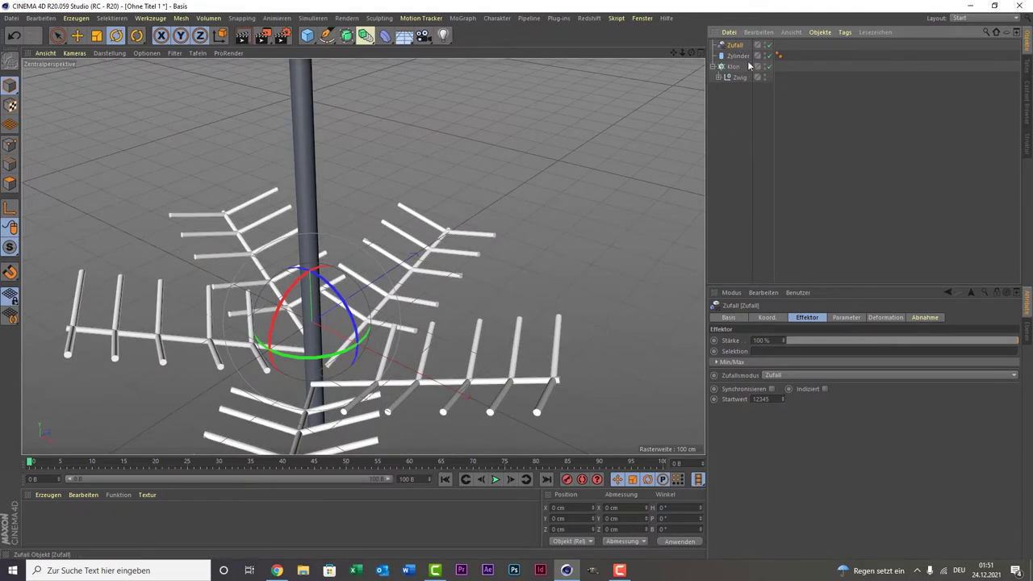
click(848, 318)
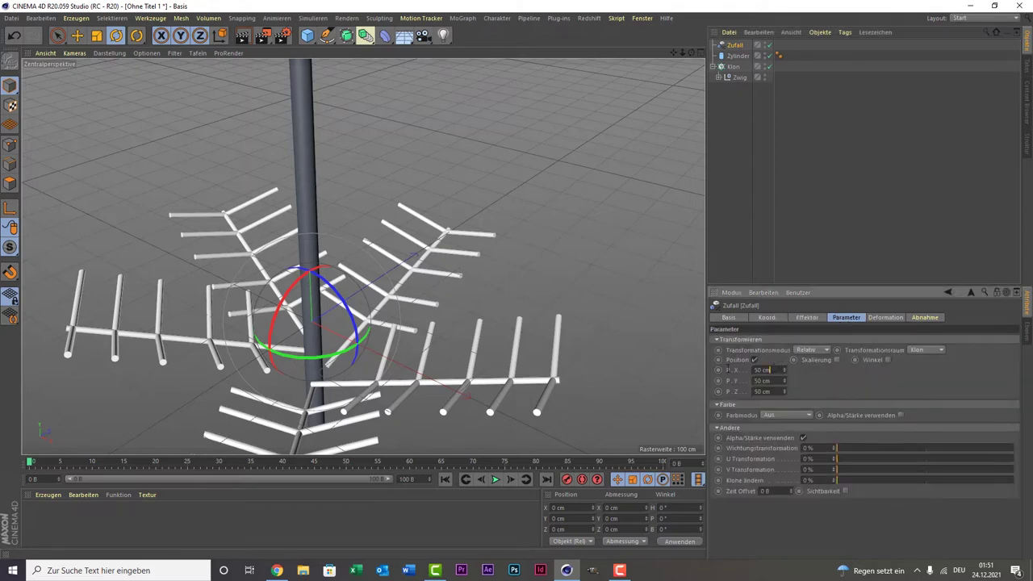
click(765, 369)
text(0)
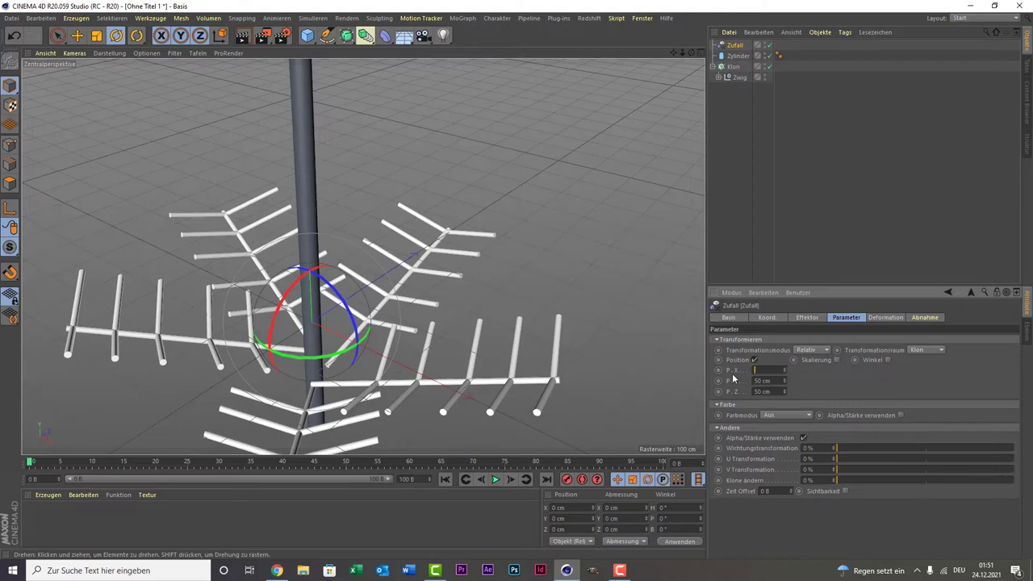
key(Return)
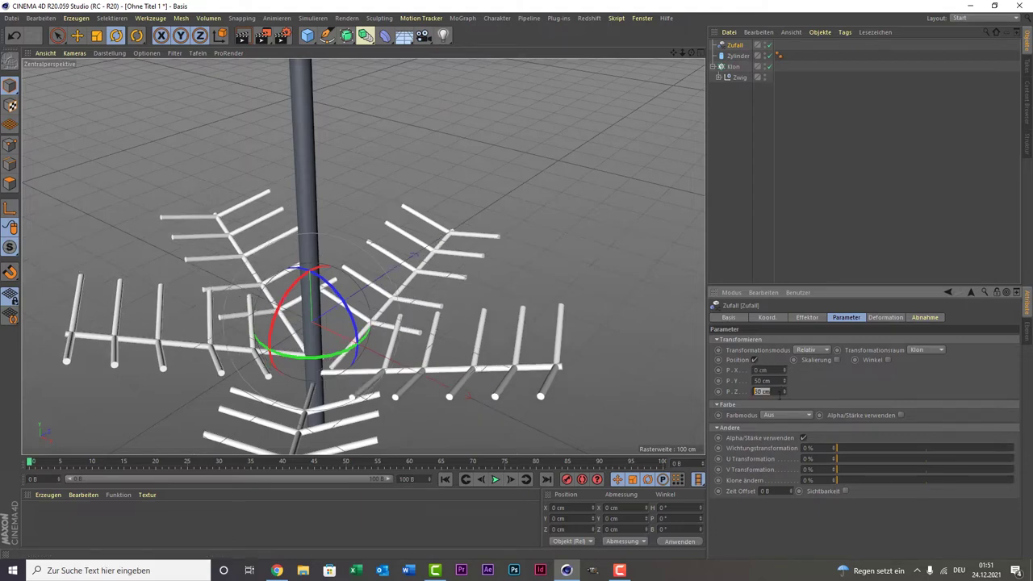
text(0)
key(Return)
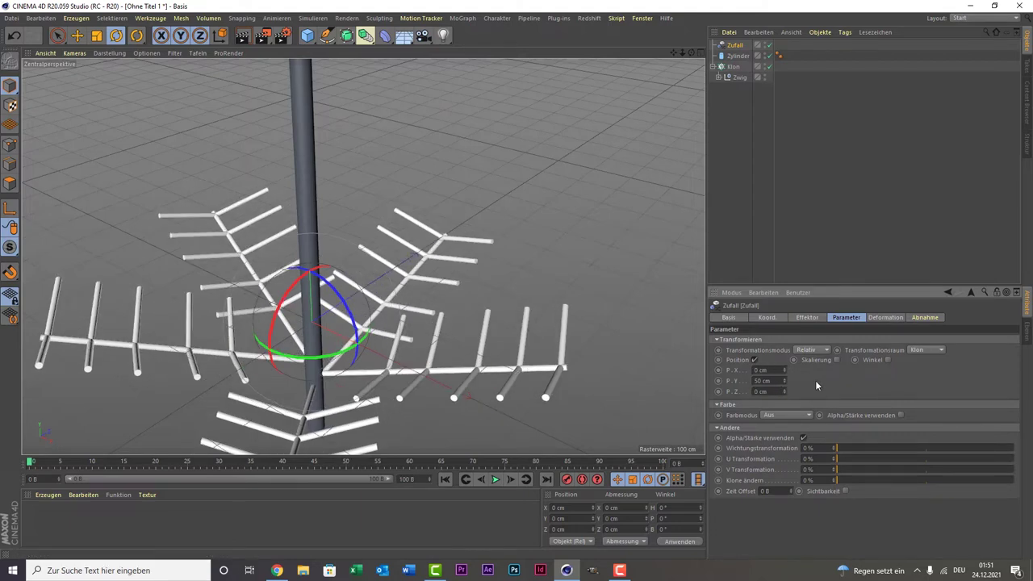
Inspect the vertically offset branch tiers in the top and perspective views
middle_click(545, 207)
middle_click(478, 189)
scroll(401, 330, up, 2)
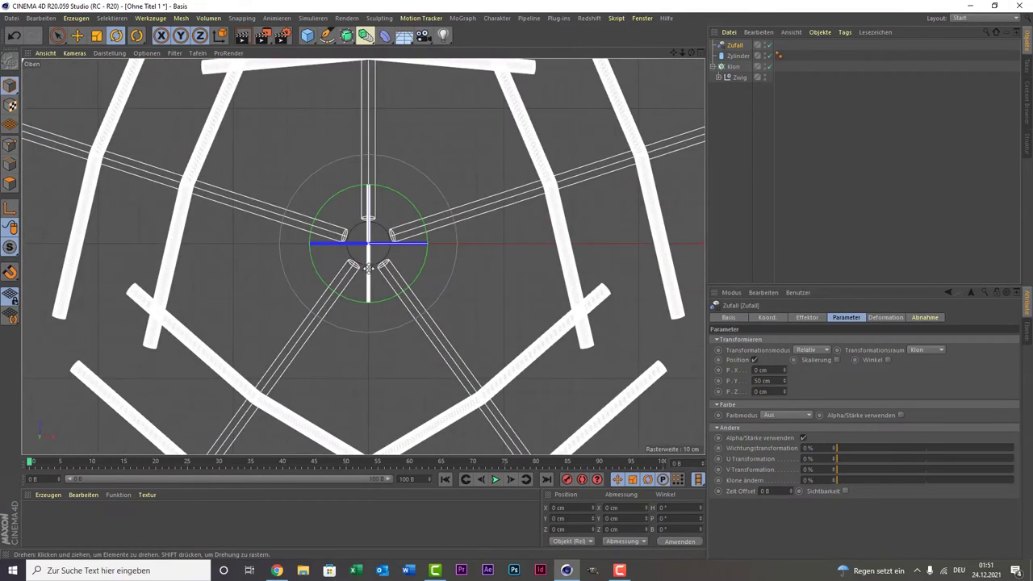
scroll(401, 329, up, 2)
scroll(377, 244, down, 3)
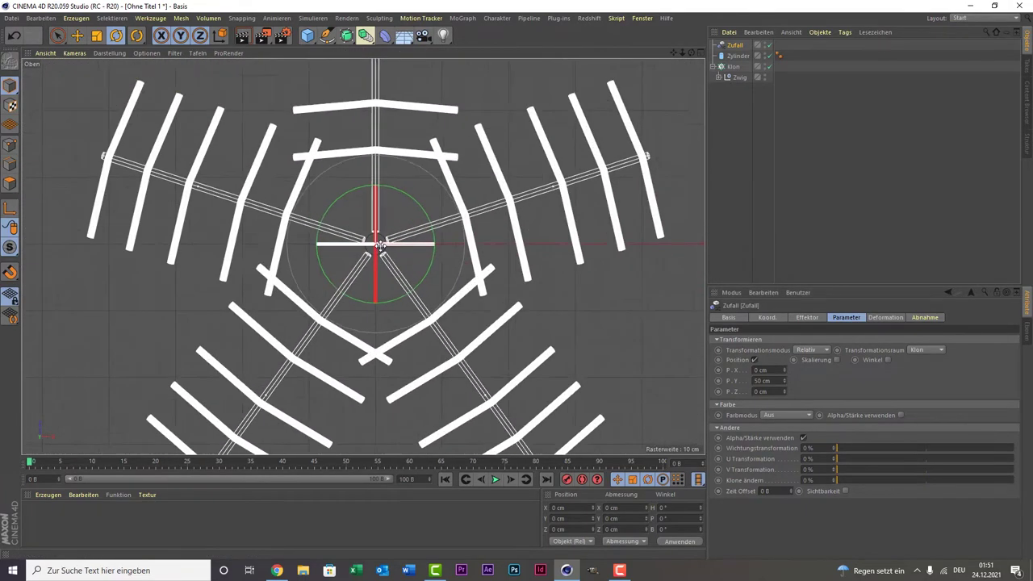
scroll(377, 244, down, 2)
middle_click(379, 242)
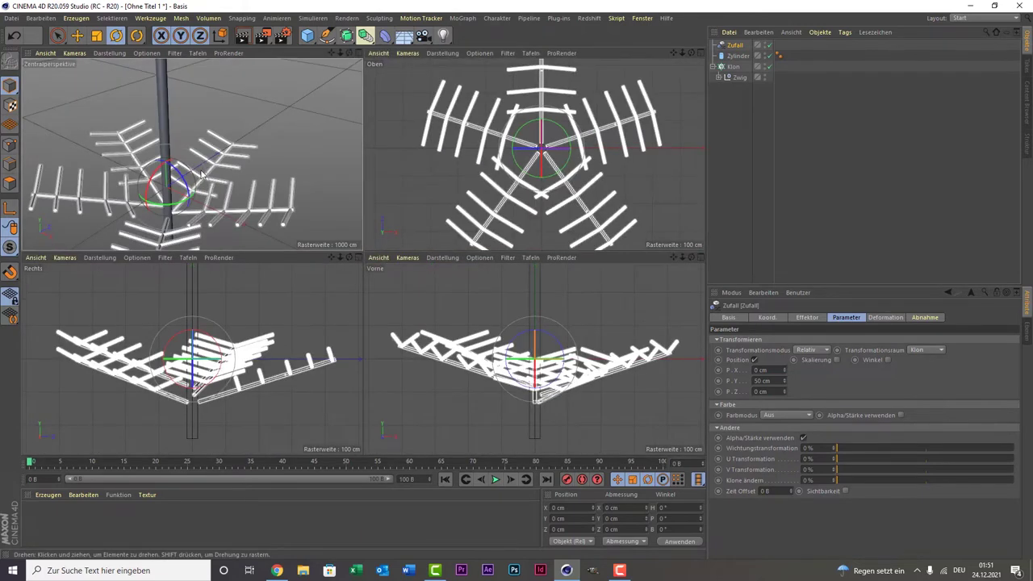
middle_click(129, 181)
drag(678, 54, 677, 54)
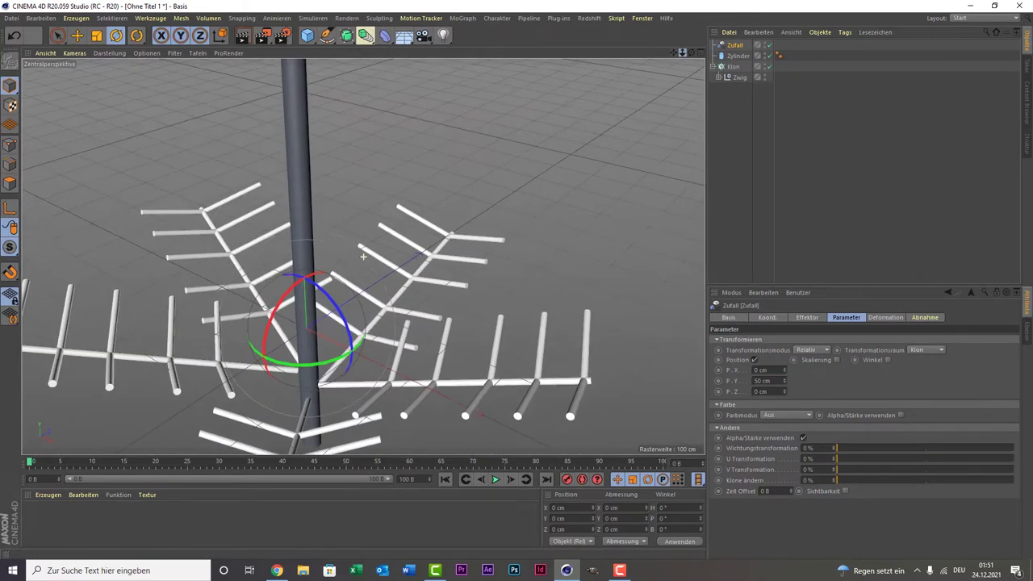
alt+drag(364, 307, 357, 253)
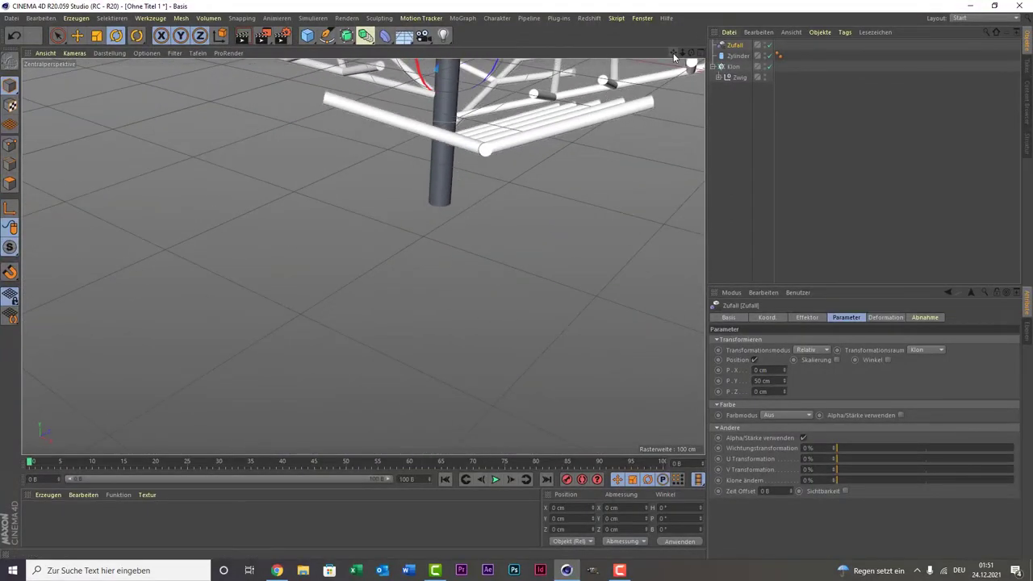
mouse_move(673, 53)
mouse_down()
mouse_move(703, 73)
mouse_move(719, 163)
mouse_up()
Test the Zufall strength, leave it at 100%, orbit around the tree and select Klon
click(808, 318)
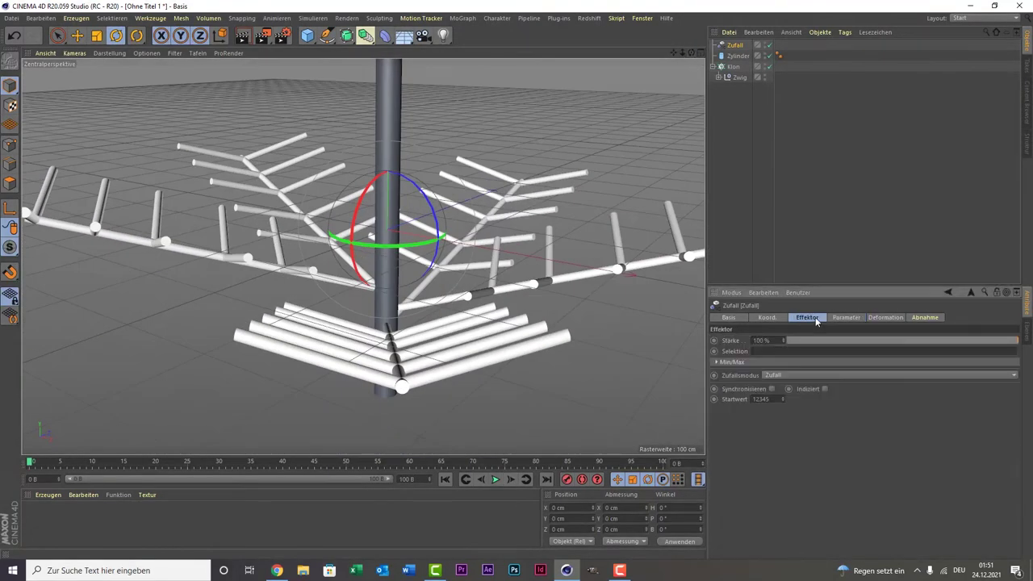
drag(825, 337, 800, 338)
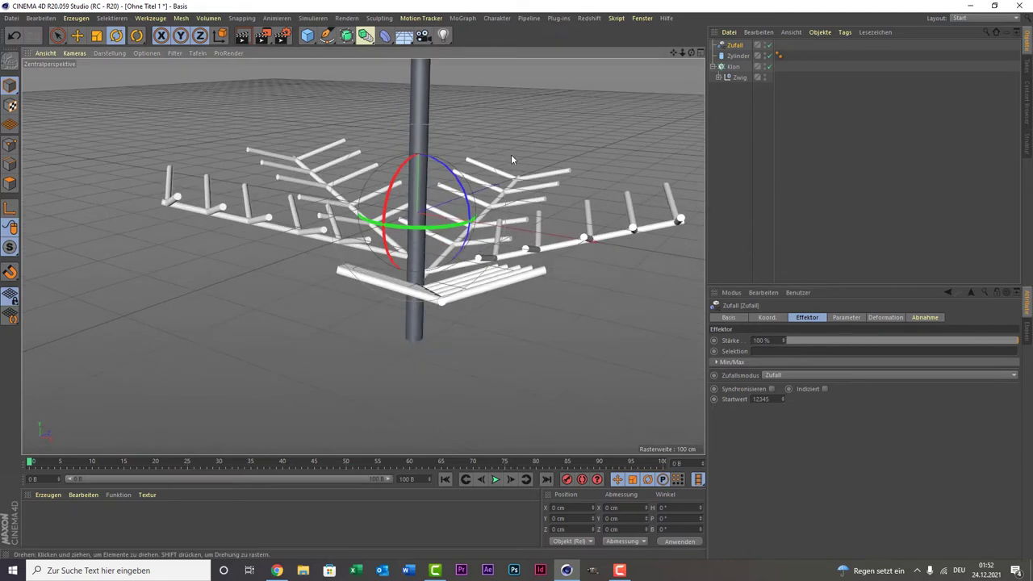
mouse_move(511, 155)
alt+mouse_down()
mouse_move(632, 62)
mouse_move(662, 65)
mouse_move(364, 256)
alt+mouse_up()
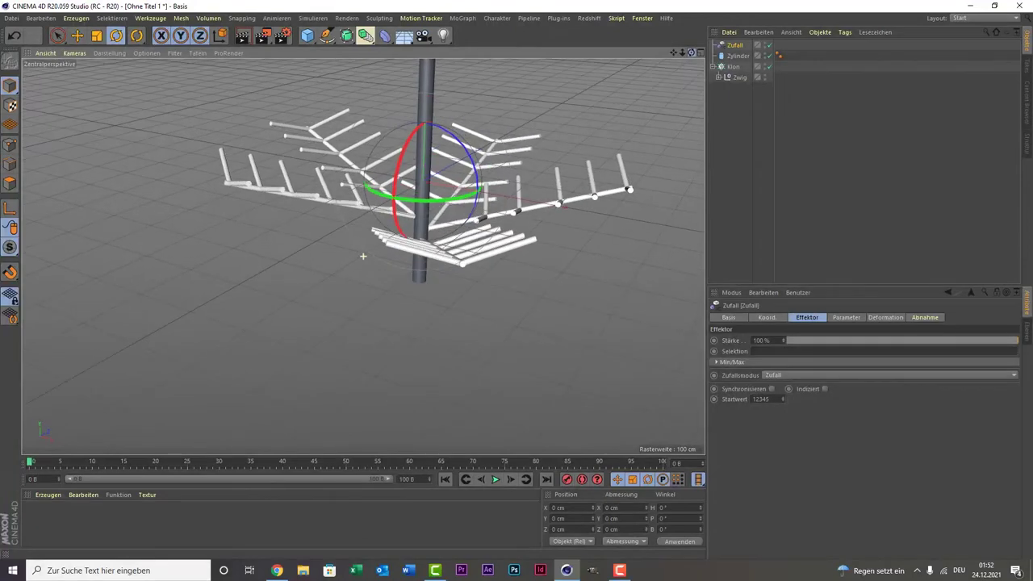
drag(672, 53, 665, 111)
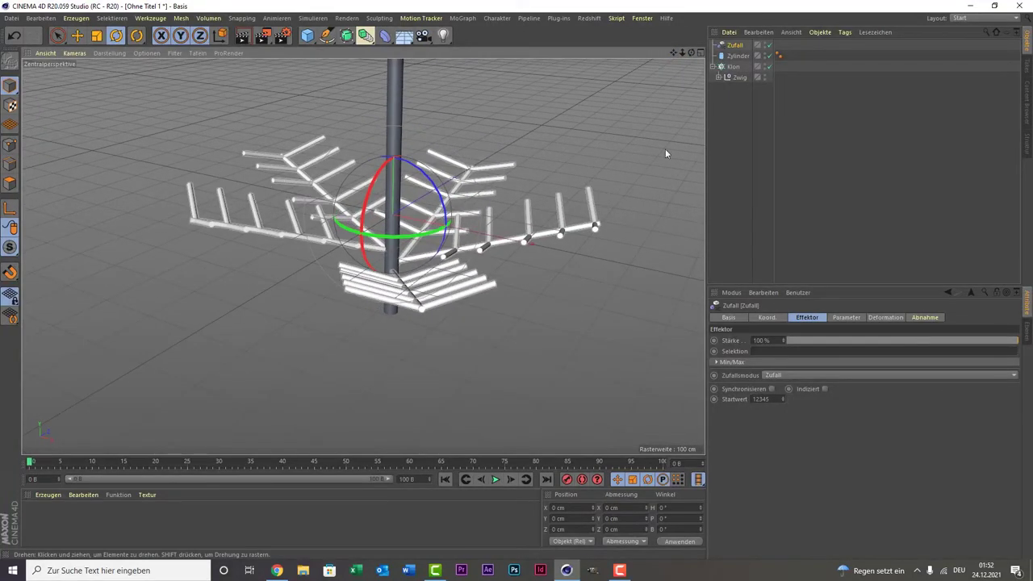
click(733, 67)
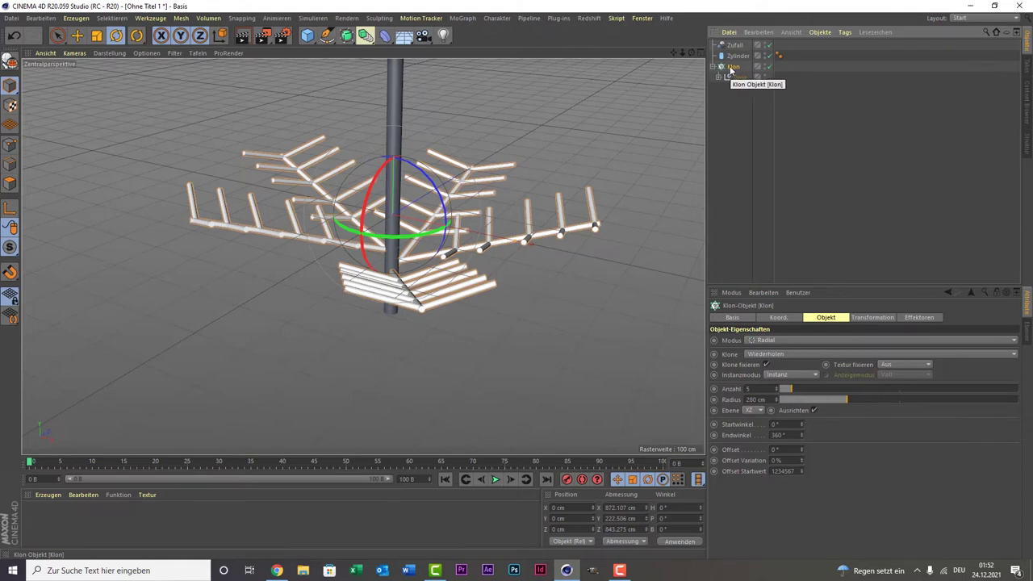
Select Klon's child objects and connect them into the single polygon object Klon.1
right_click(731, 71)
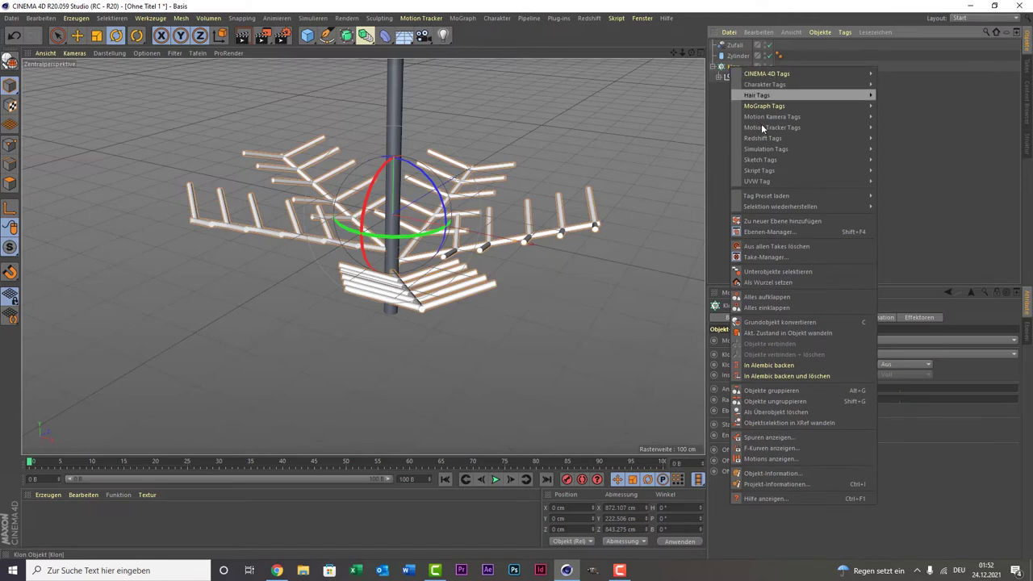
click(820, 273)
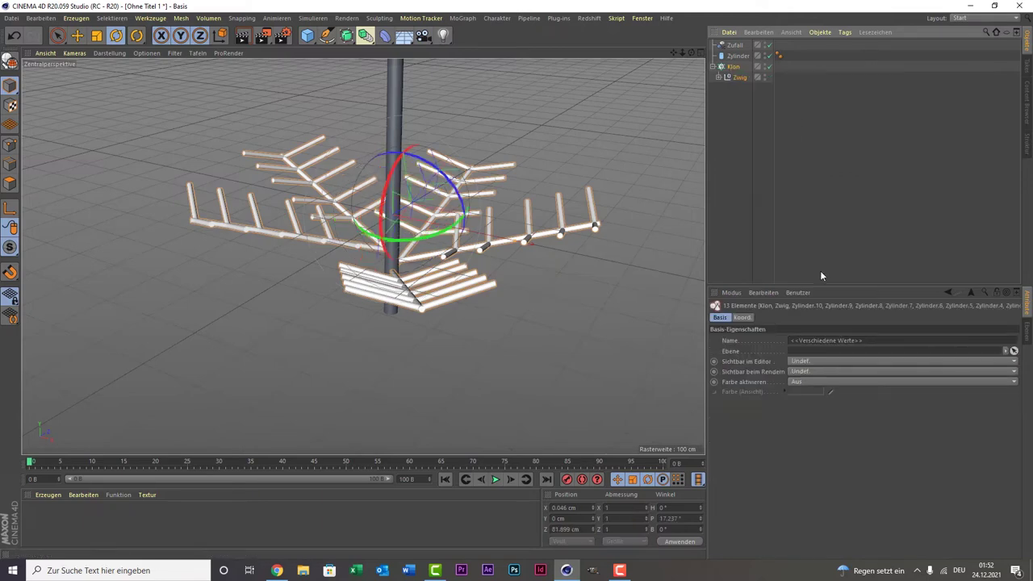
right_click(733, 68)
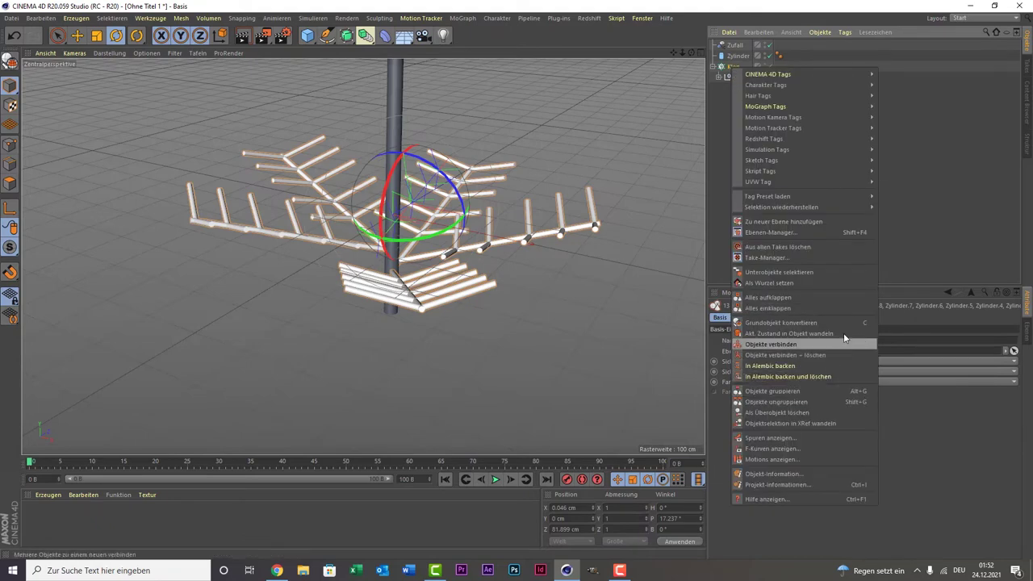
click(837, 356)
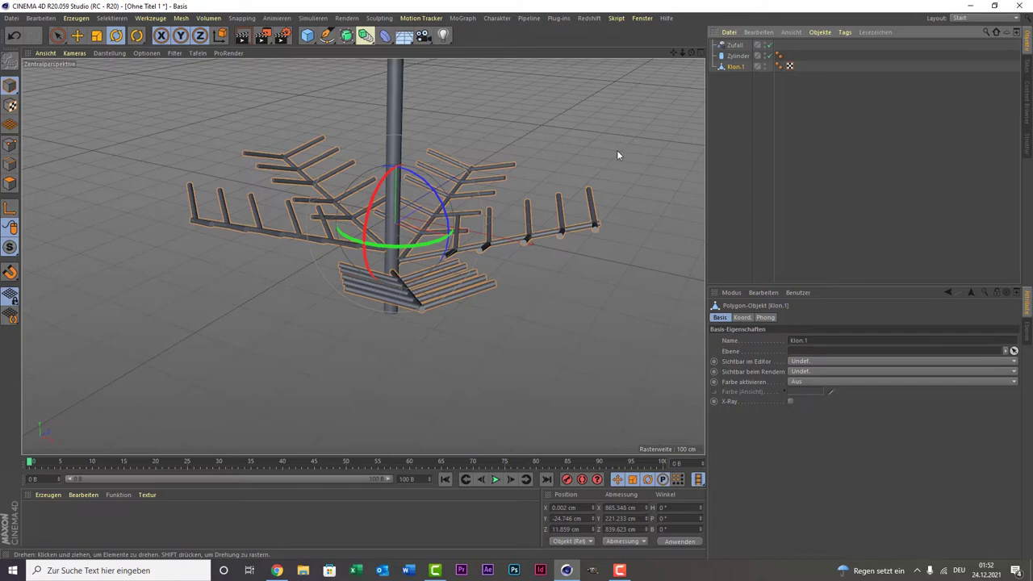
drag(616, 144, 638, 114)
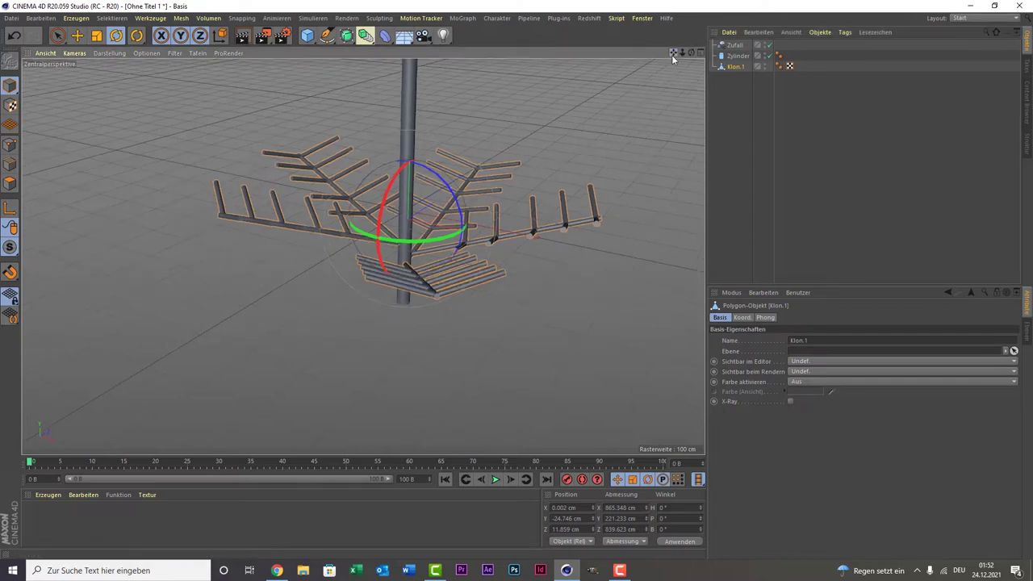
drag(673, 51, 670, 88)
scroll(648, 101, down, 3)
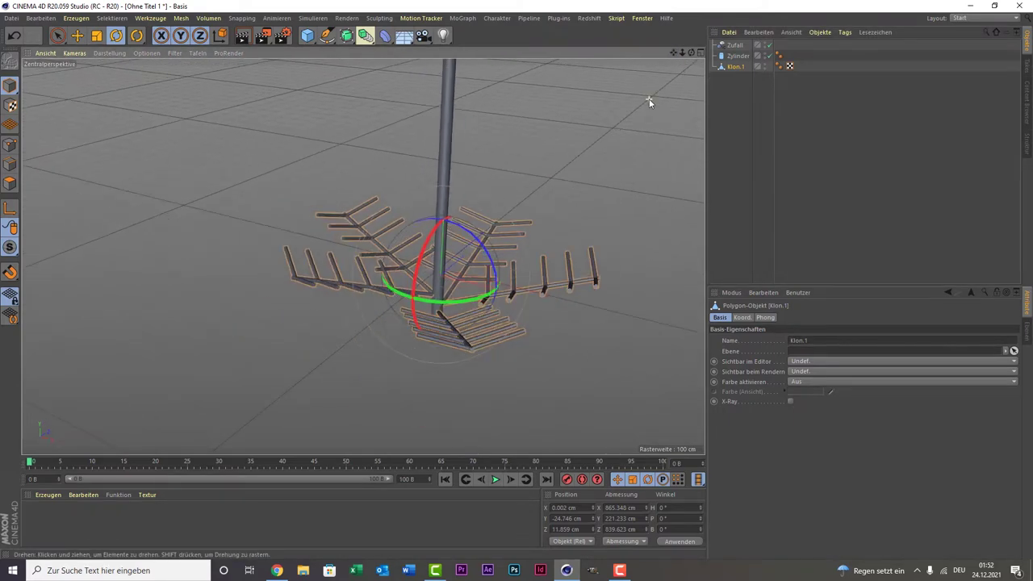
mouse_move(693, 53)
mouse_down()
mouse_move(363, 257)
mouse_move(673, 54)
mouse_up()
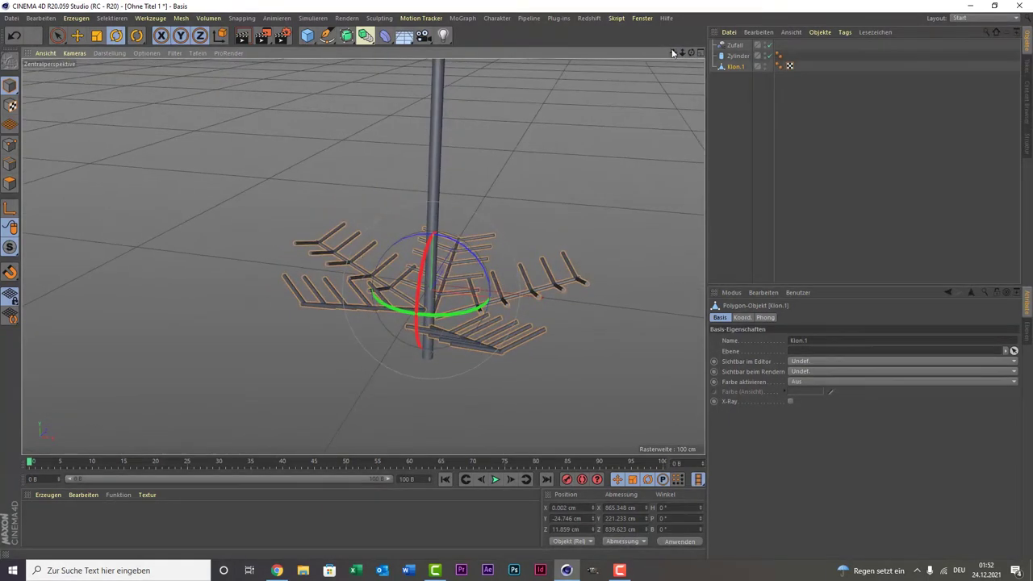
Paste a copy of the branch tier, raise it, rotate it about -36.5° and shrink it to about 88%
key(ctrl+v)
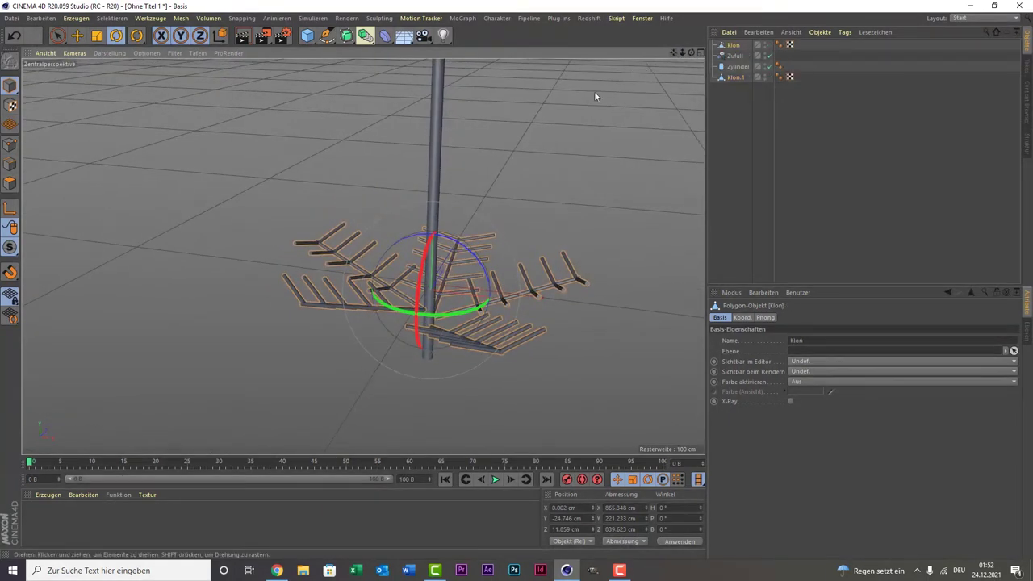
drag(431, 202, 444, 168)
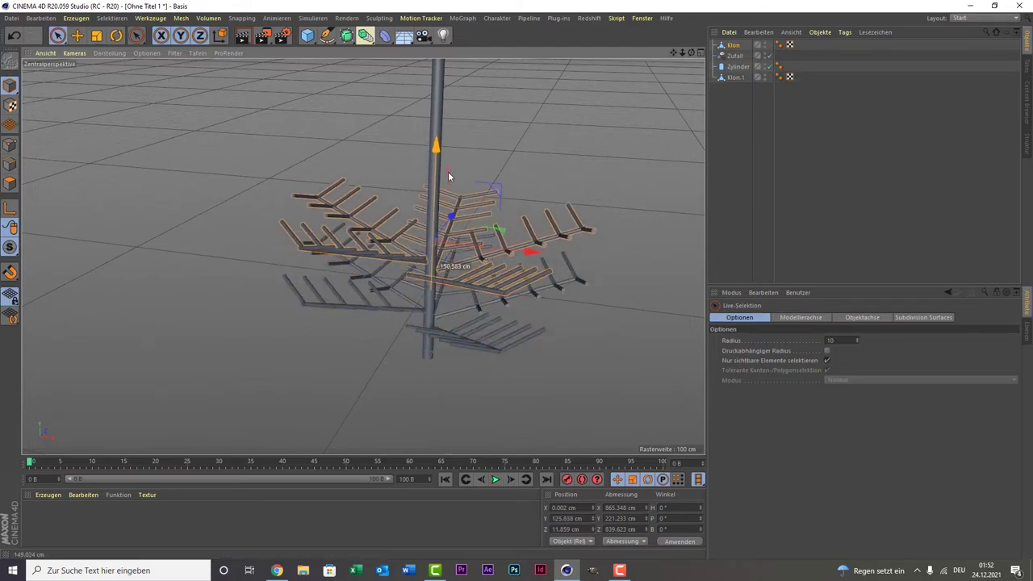
middle_click(615, 142)
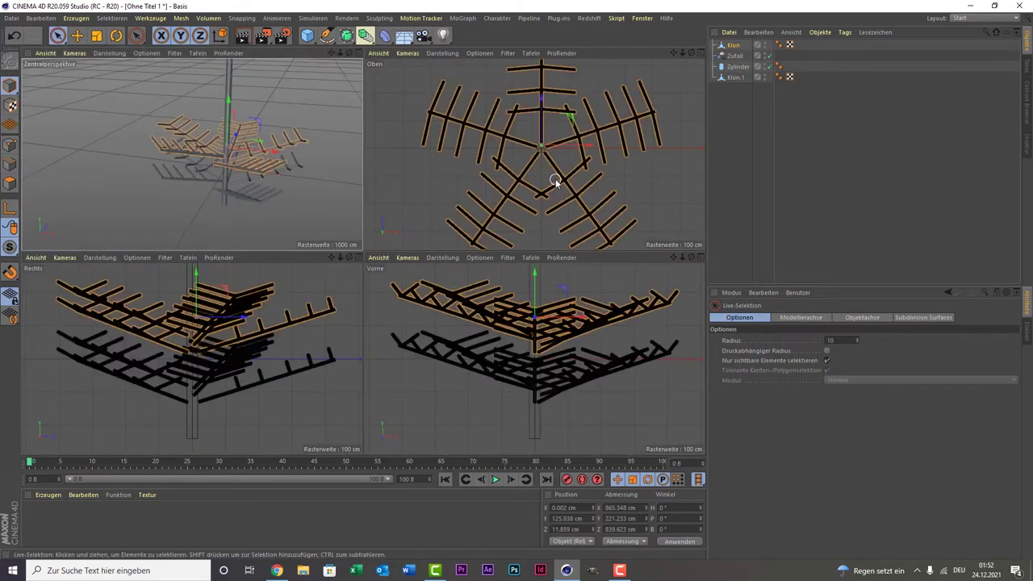
middle_click(555, 178)
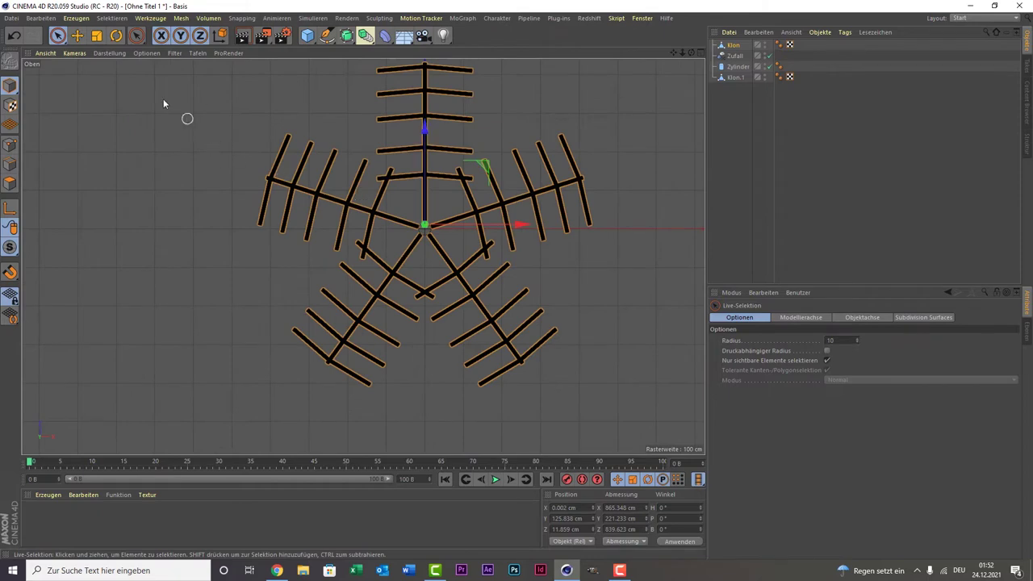
click(115, 35)
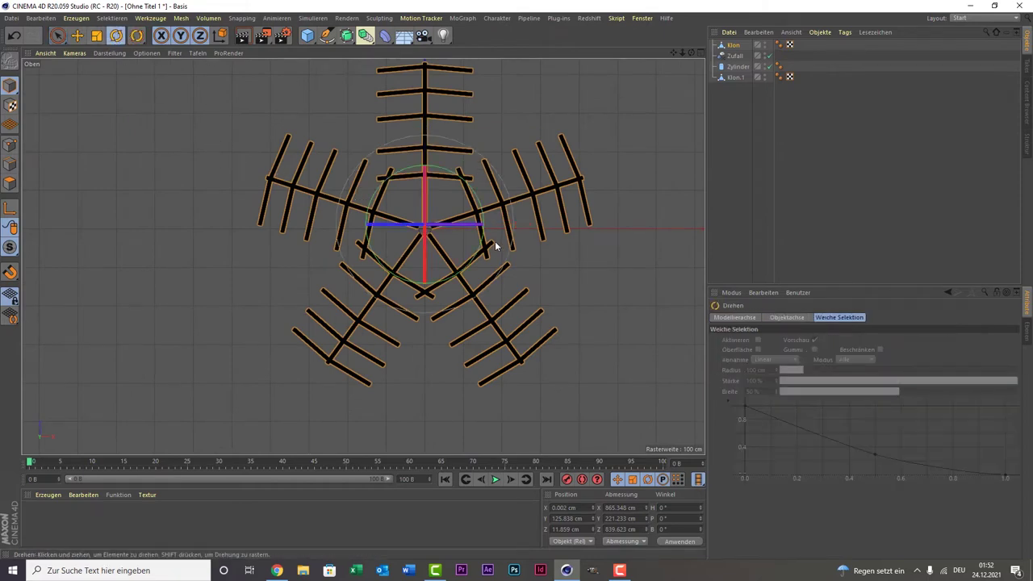
drag(477, 264, 436, 285)
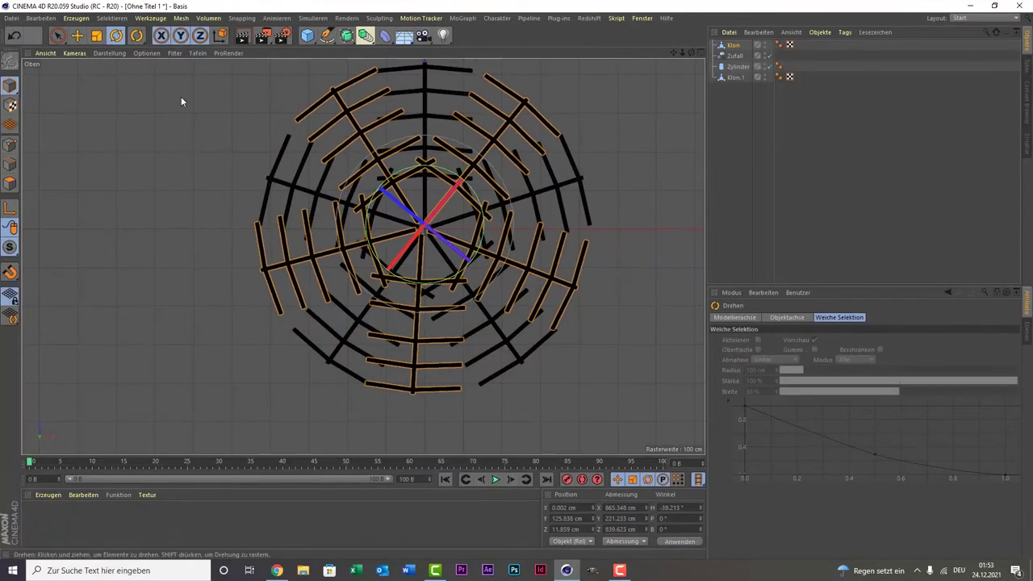
click(136, 36)
click(97, 35)
mouse_move(143, 86)
mouse_down()
mouse_move(146, 151)
mouse_move(204, 159)
mouse_move(184, 165)
mouse_up()
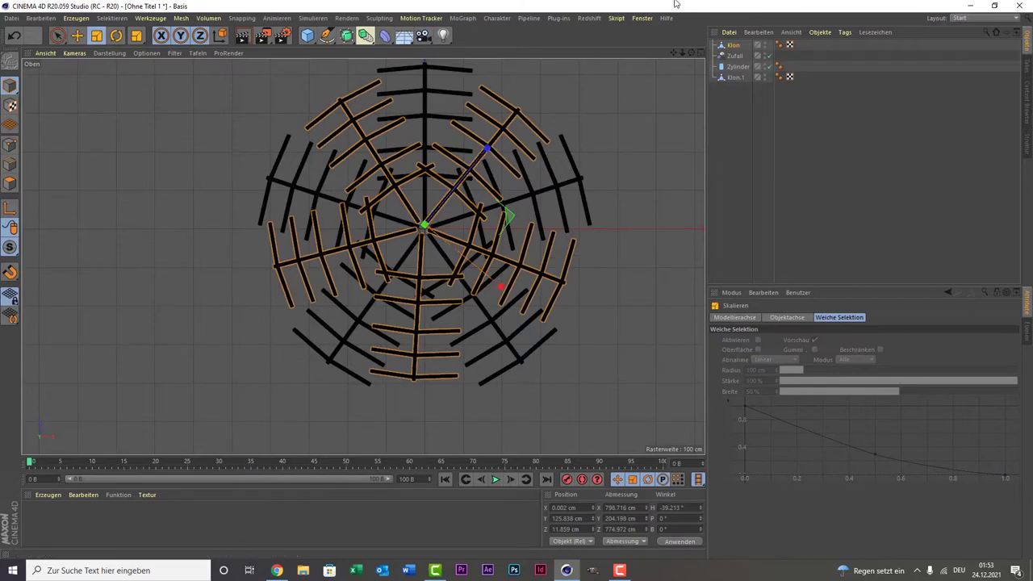
Move the Zufall effector to the bottom of the hierarchy and select Klon
mouse_move(735, 55)
mouse_down()
mouse_move(740, 80)
mouse_move(734, 57)
mouse_up()
click(735, 49)
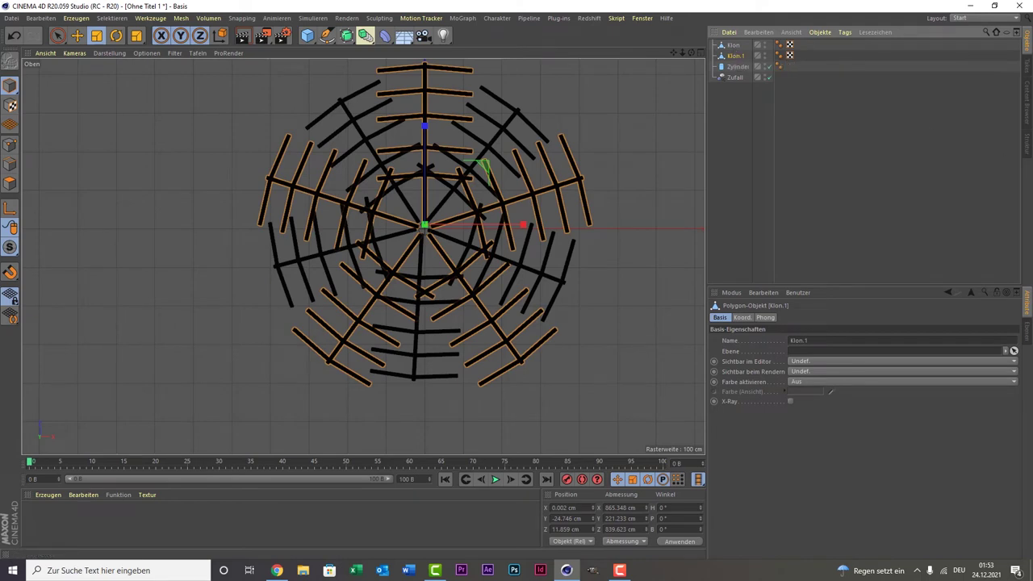
click(734, 46)
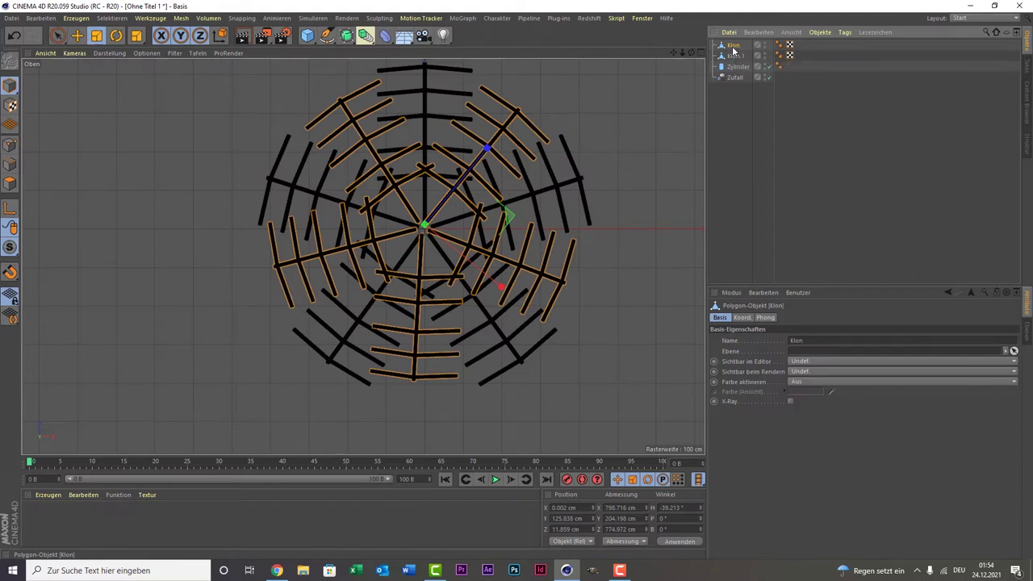
Duplicate Klon as Klon.2 and hide the outer Klon.1 tier in the viewport
key(ctrl+c)
key(ctrl+v)
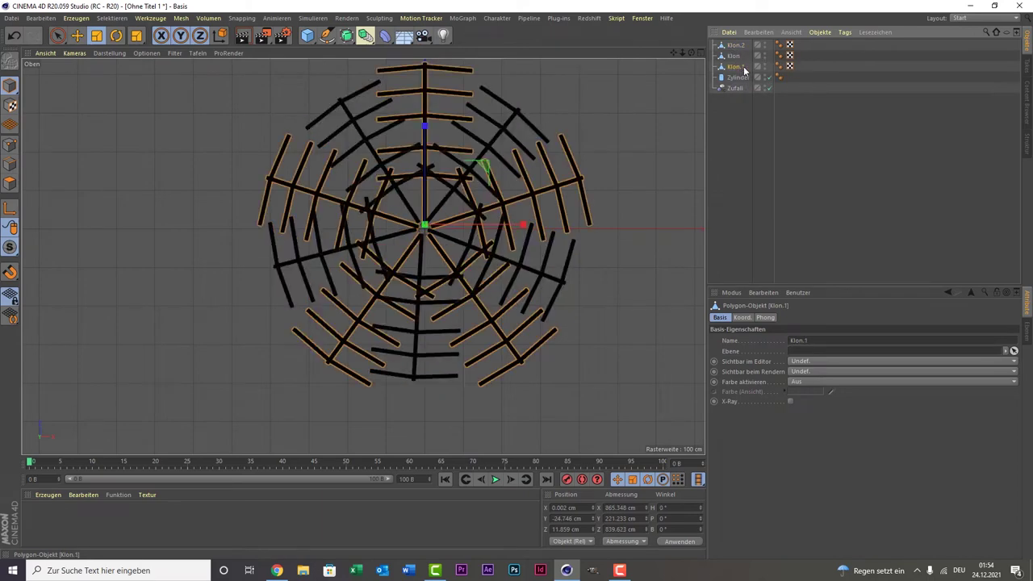
click(768, 70)
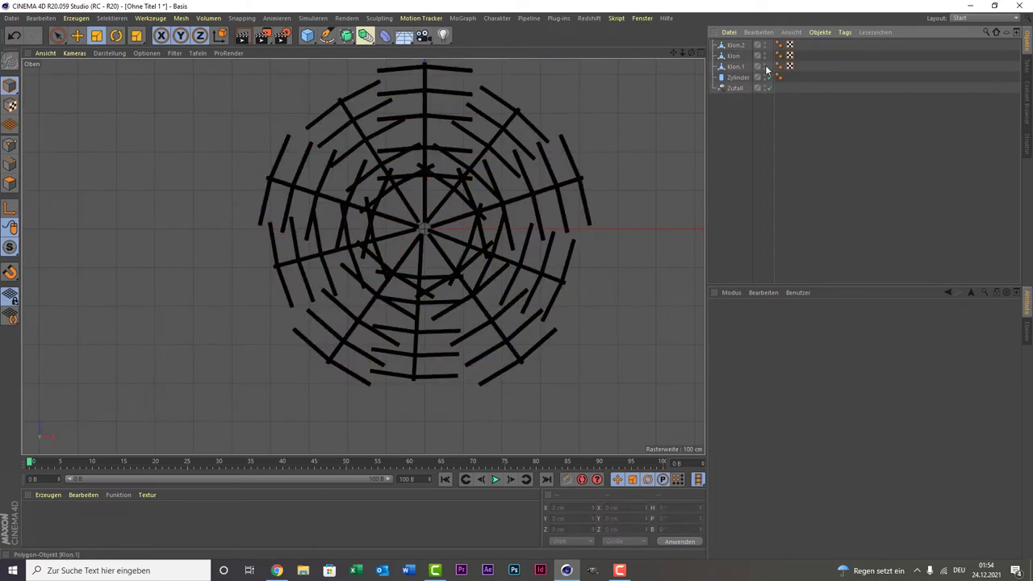
click(766, 66)
click(749, 45)
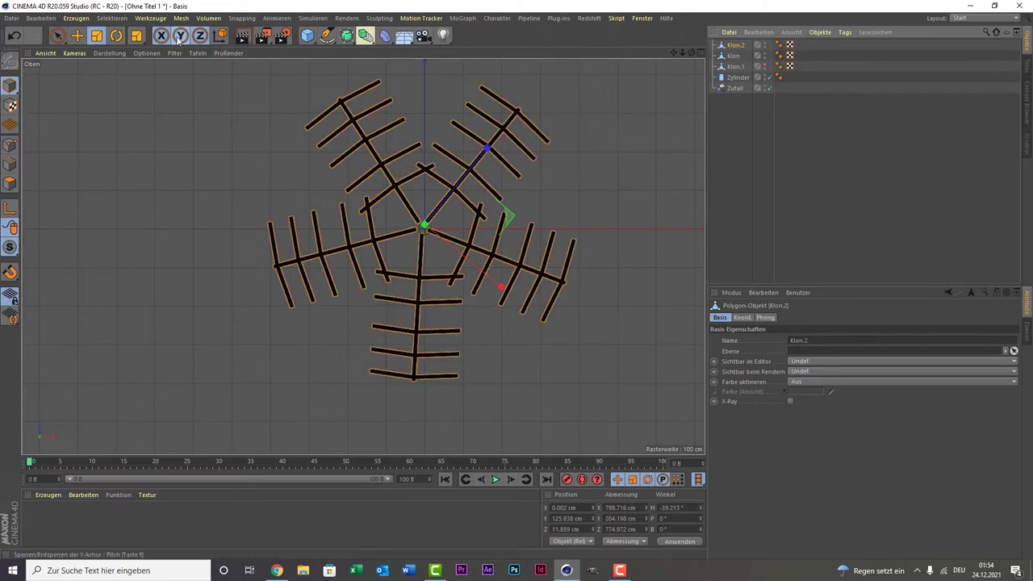
Shrink Klon.2 to about 89% and rotate it to H -147.569°, undoing the extra Klon.3
mouse_move(115, 80)
mouse_down()
mouse_move(102, 128)
mouse_move(111, 127)
mouse_up()
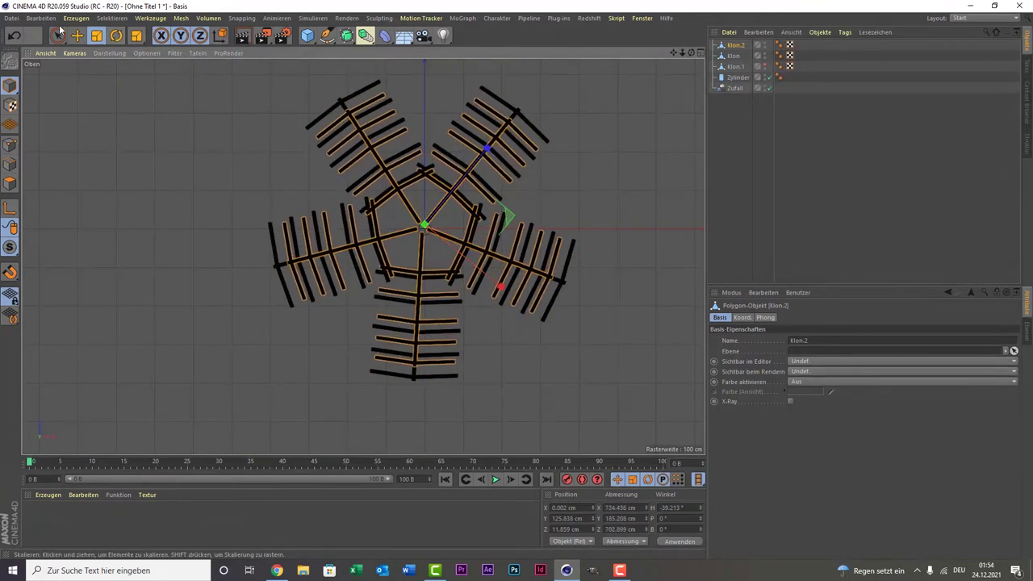
click(116, 35)
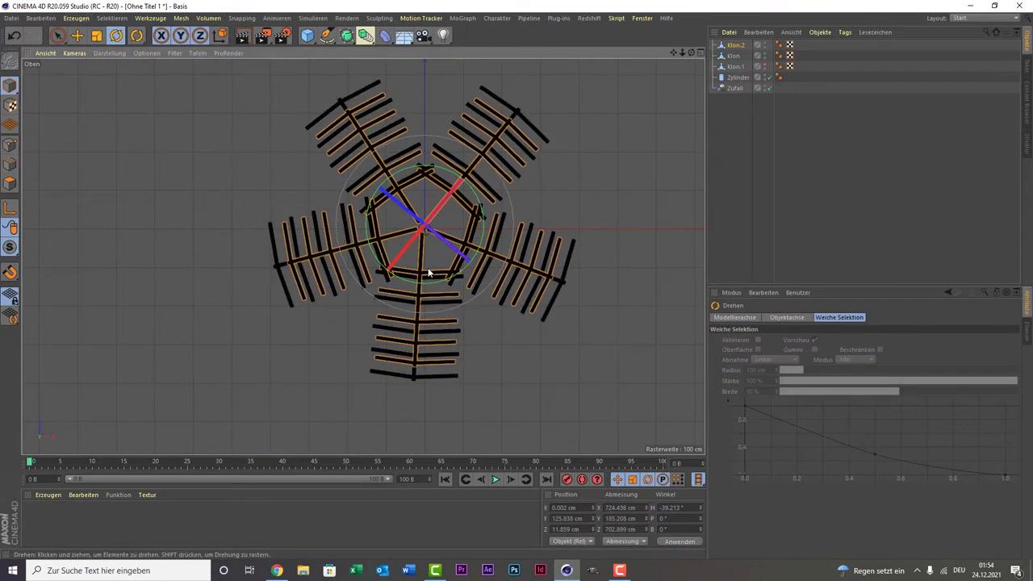
mouse_move(428, 284)
mouse_down()
mouse_move(380, 280)
mouse_move(327, 203)
mouse_up()
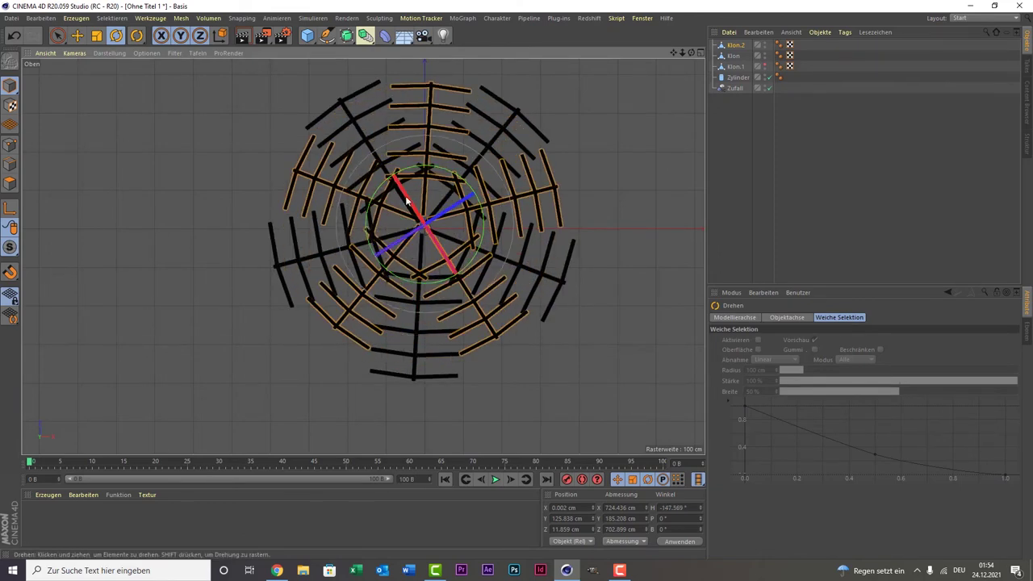
click(742, 44)
key(ctrl+c)
key(ctrl+v)
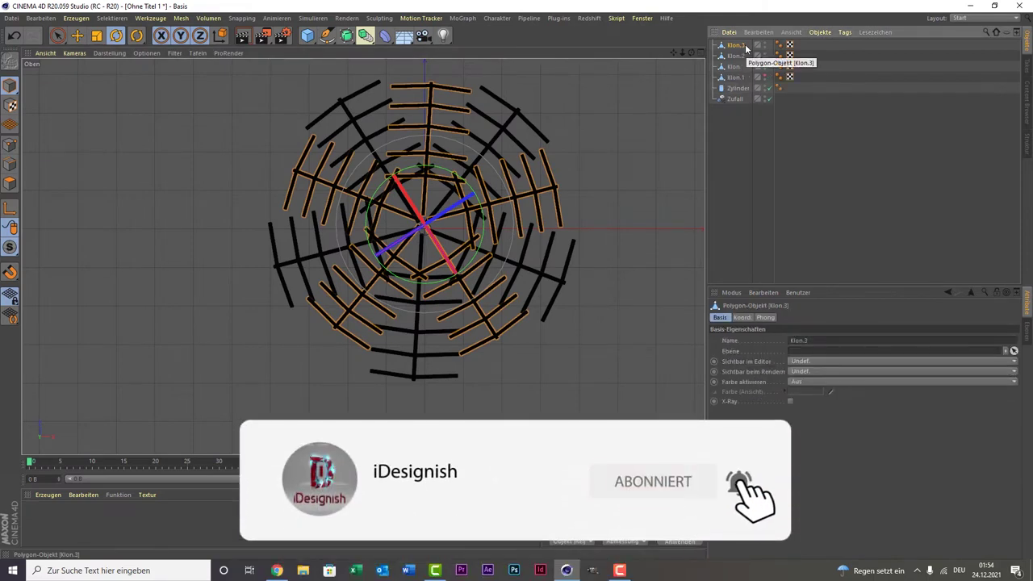
key(ctrl+z)
Raise Klon.2 up the trunk to about Y 309 cm and make Klon.1 visible again
middle_click(310, 133)
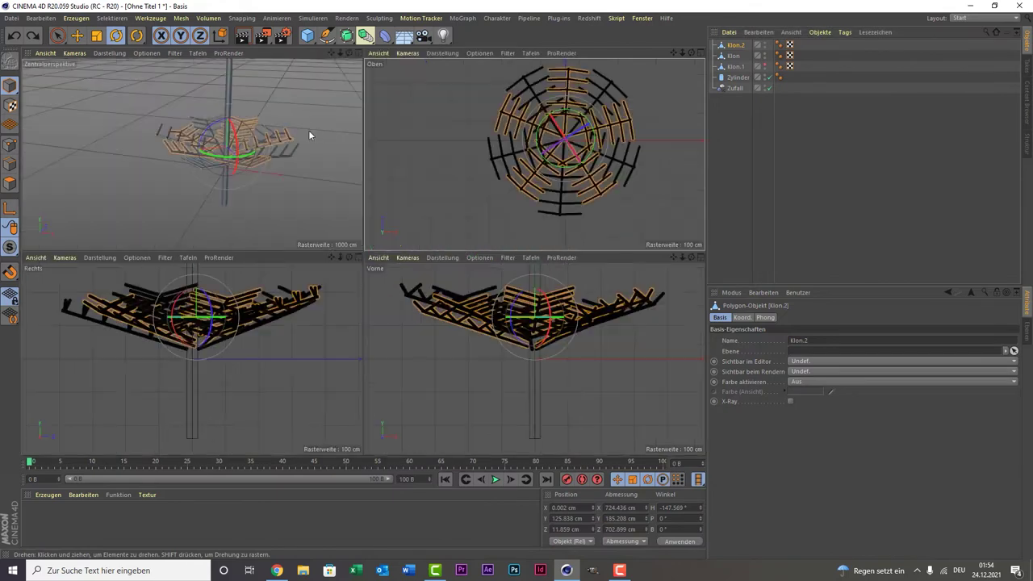
middle_click(270, 143)
key(e)
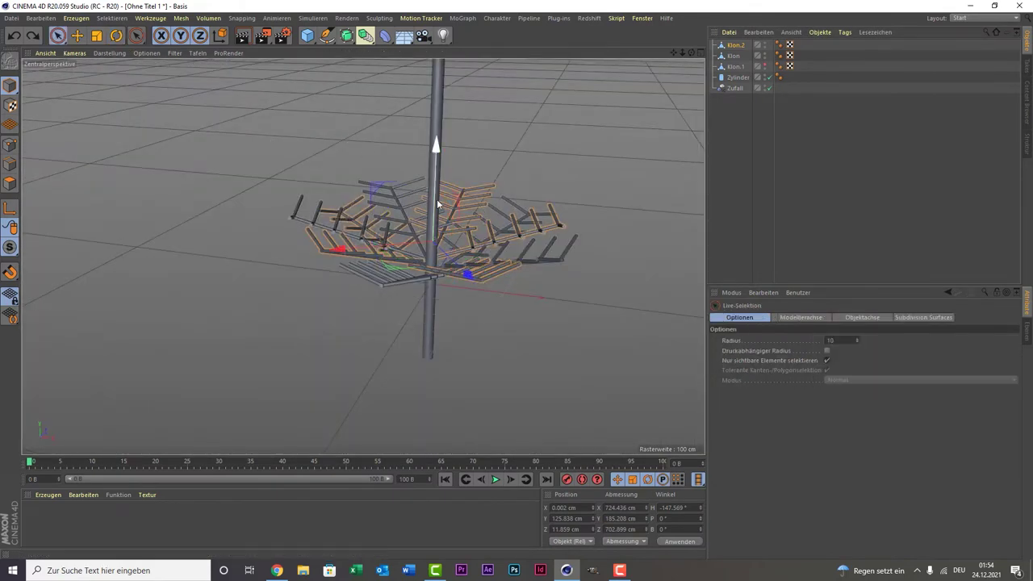
drag(436, 194, 440, 105)
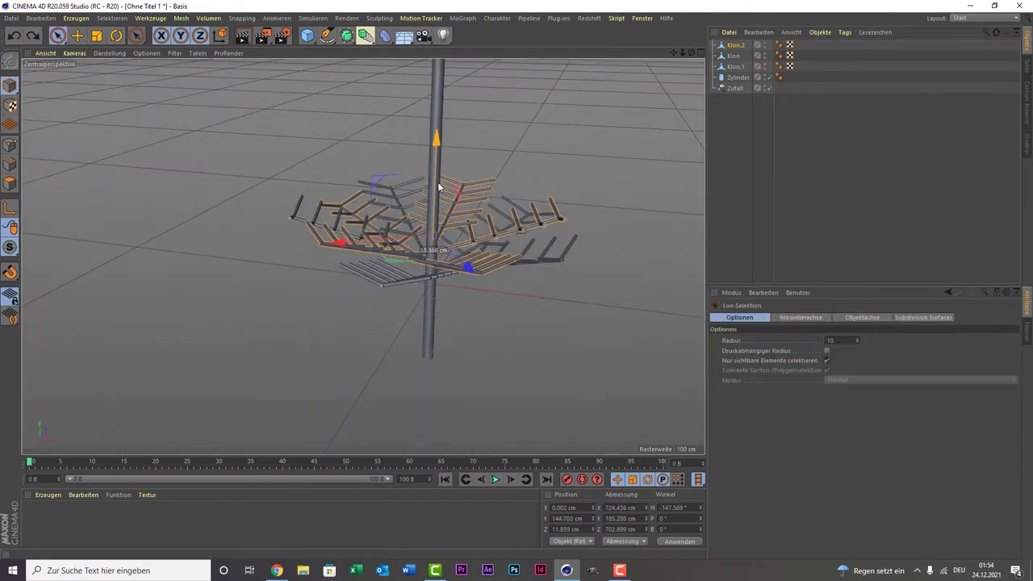
click(766, 66)
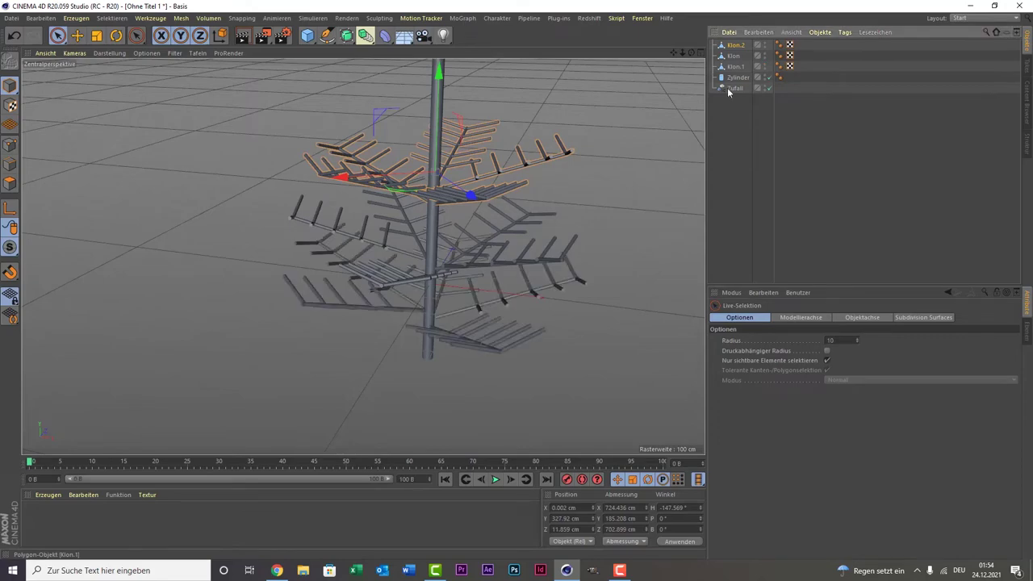
drag(692, 54, 519, 120)
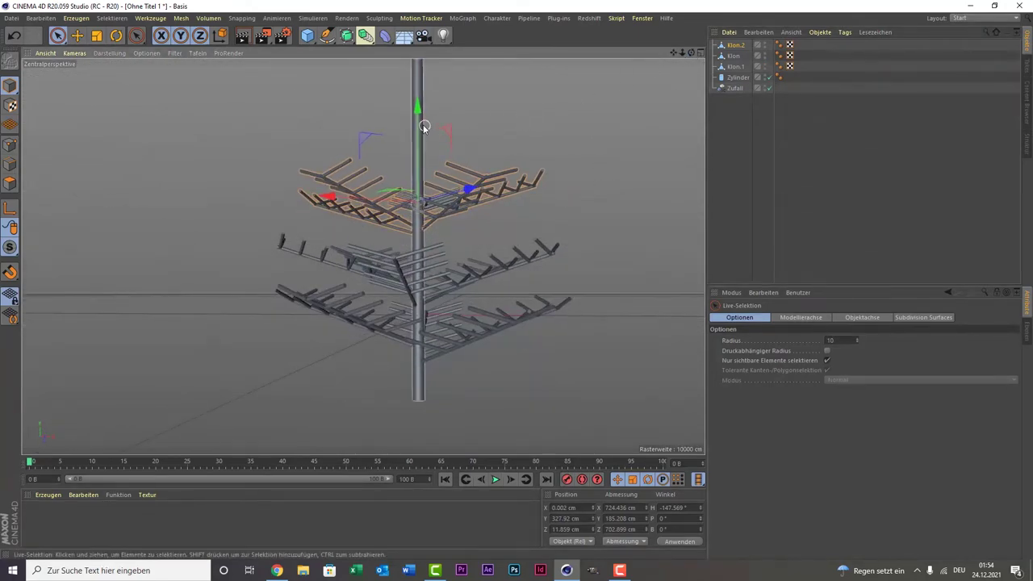
drag(417, 105, 422, 131)
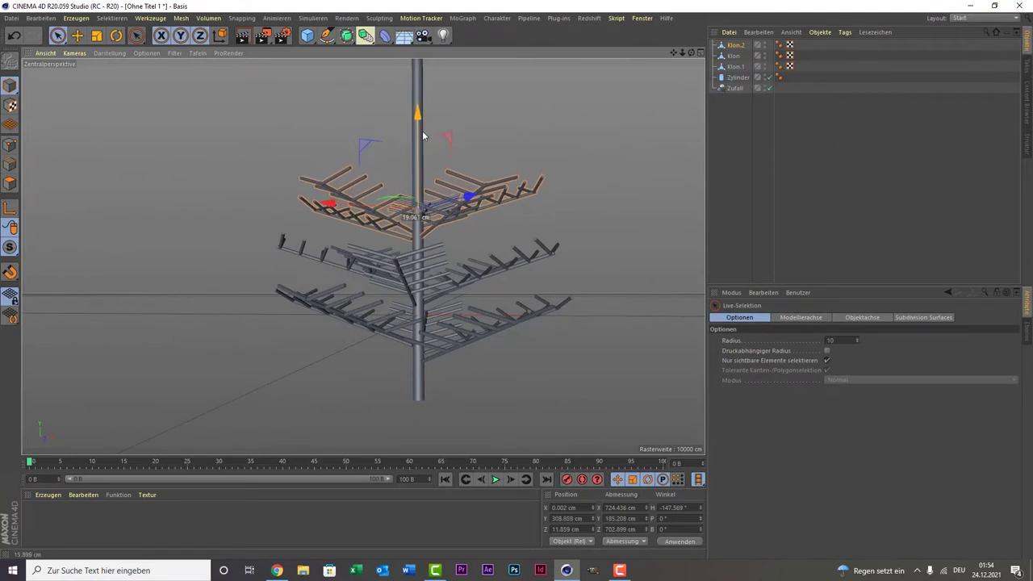
Scale down the middle Klon tier
click(96, 35)
click(427, 265)
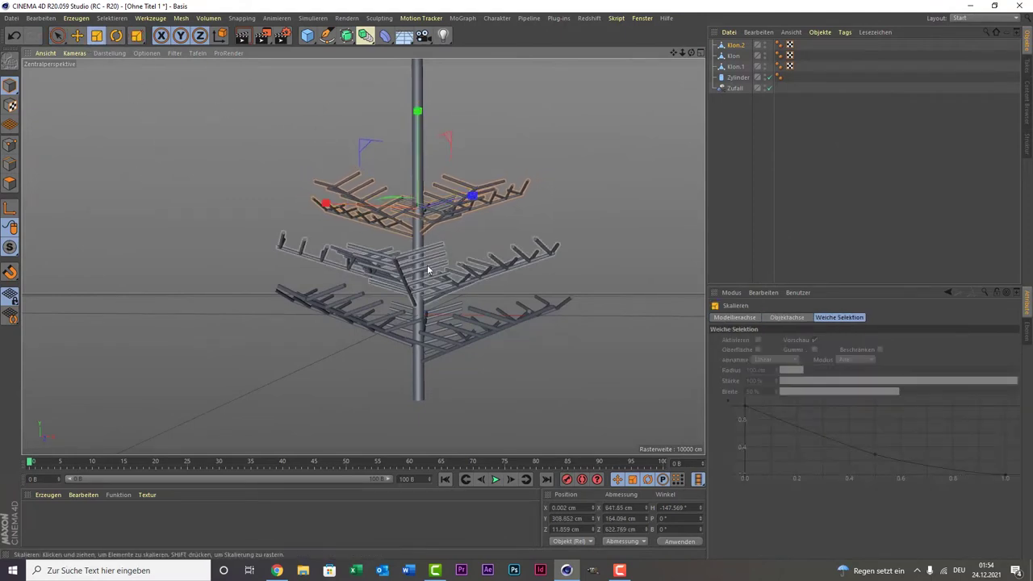
key(space)
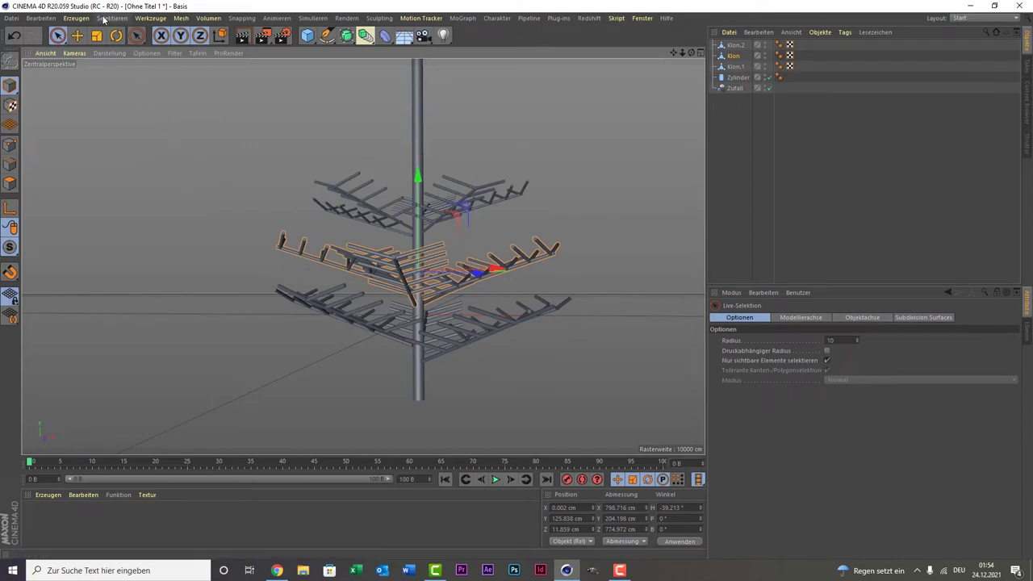
click(96, 34)
drag(171, 160, 145, 211)
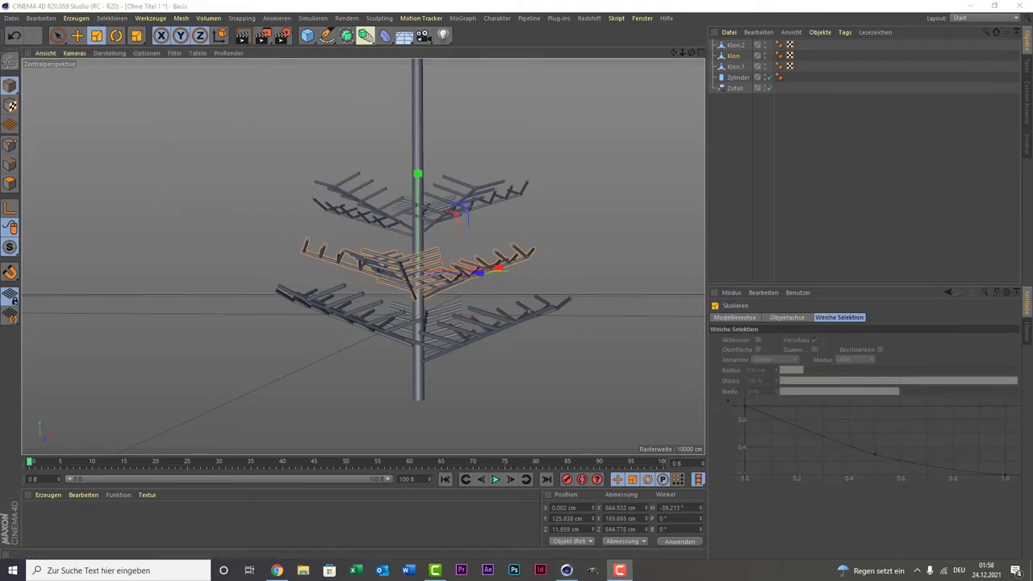
Lower Klon.2 to Y 280.4 cm and shrink it to about 93%
click(57, 36)
click(396, 209)
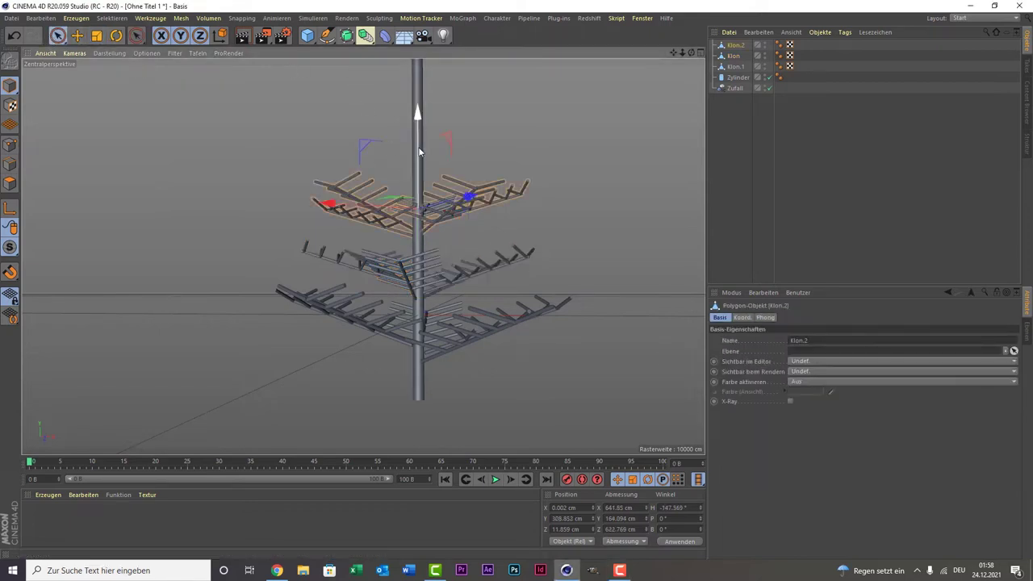
drag(420, 151, 419, 161)
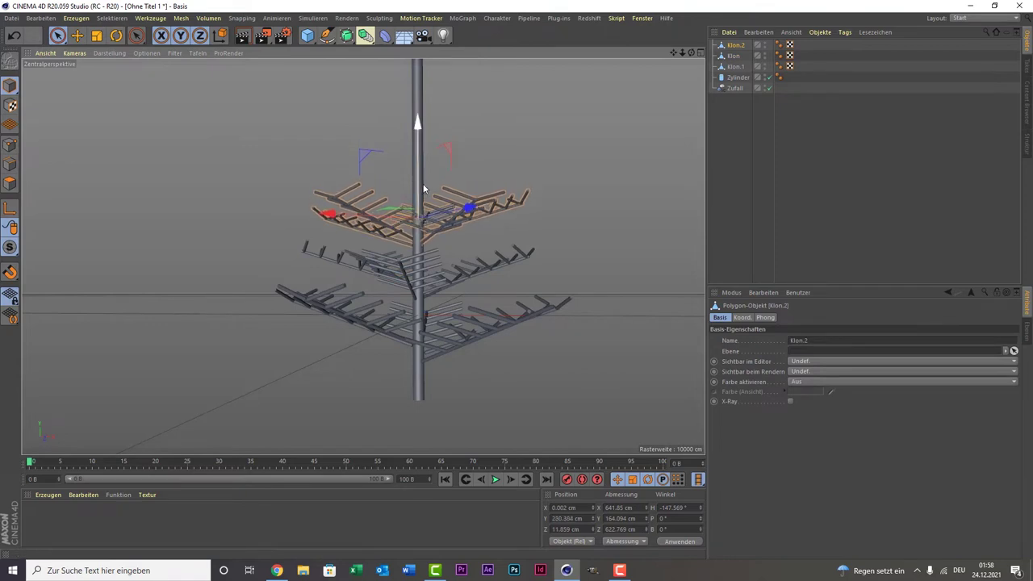
click(97, 34)
drag(129, 133, 115, 145)
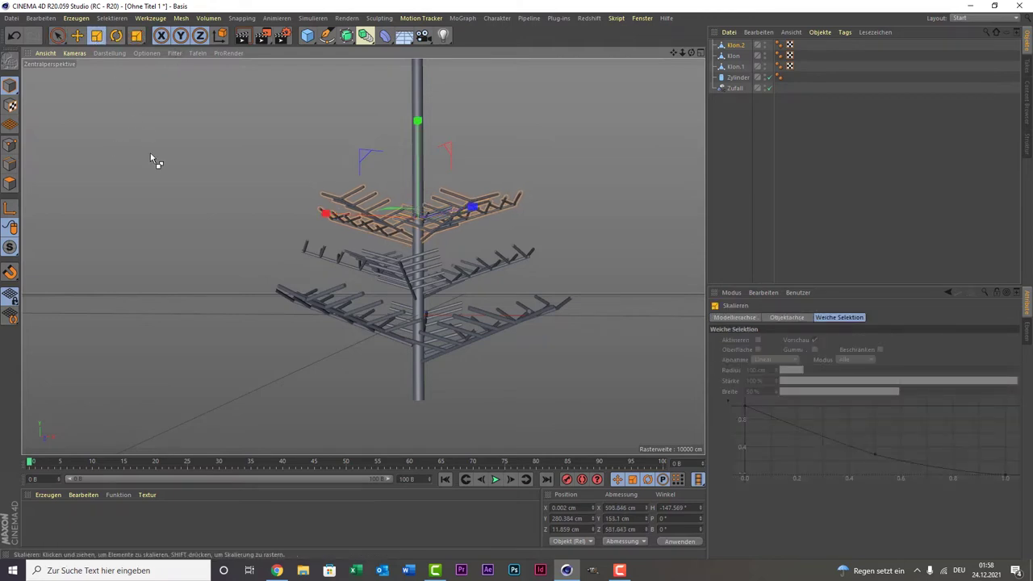
Copy Klon.2 as Klon.3, raise it above the top tier and shrink it to about 476 cm wide
key(ctrl+c)
key(ctrl+v)
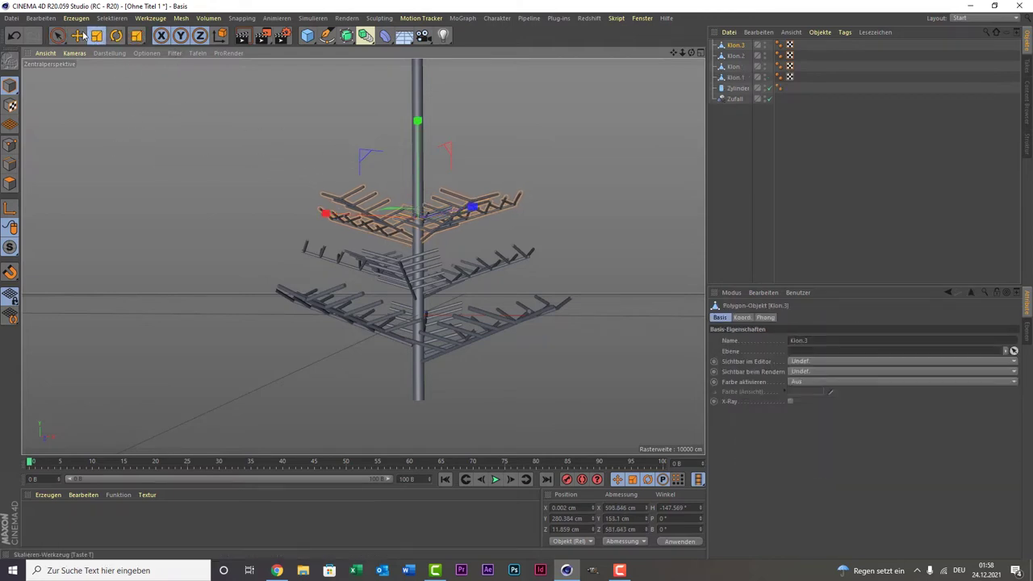
click(57, 35)
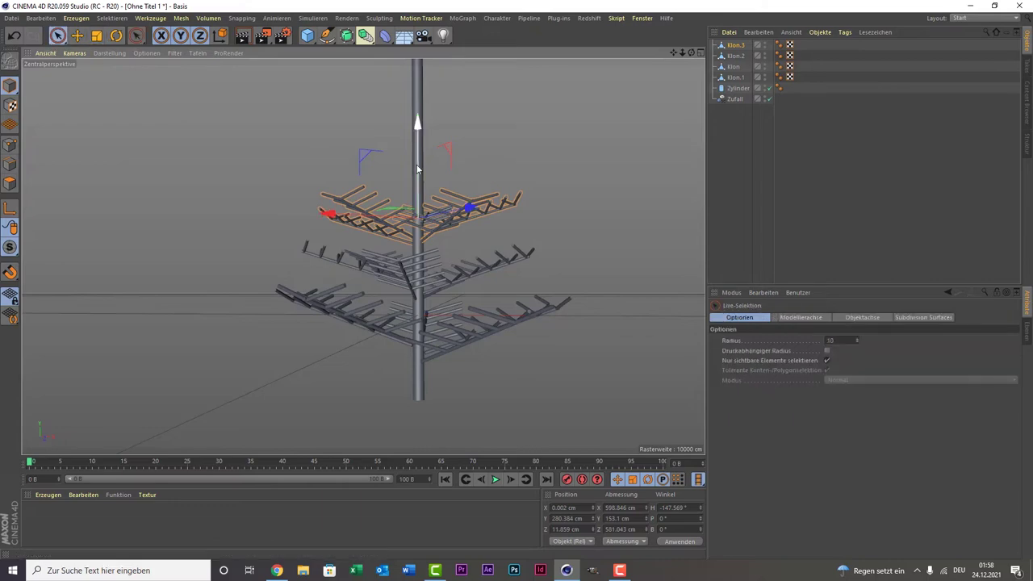
mouse_move(417, 121)
mouse_down()
mouse_move(417, 145)
mouse_move(423, 122)
mouse_up()
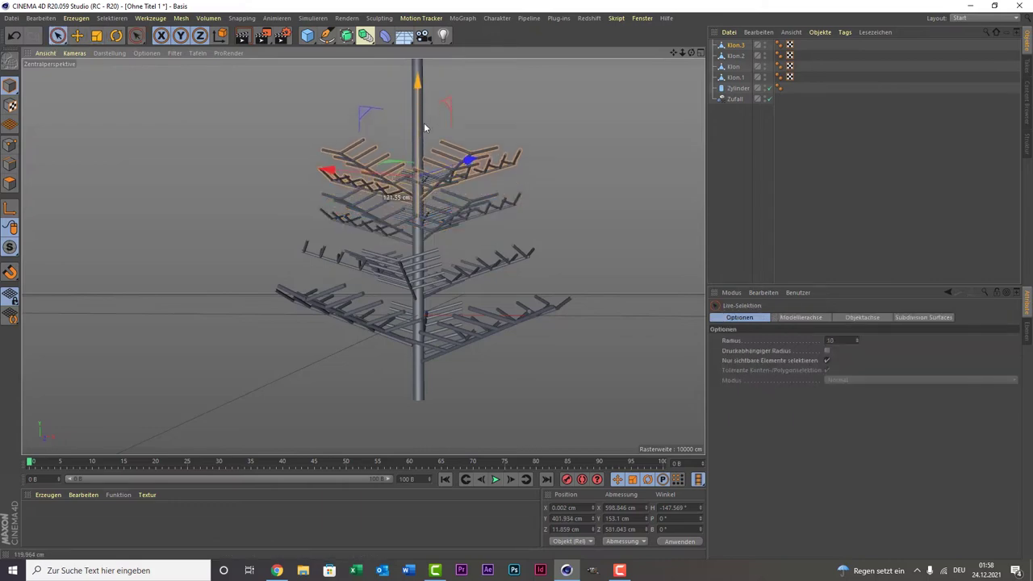
middle_click(268, 101)
middle_click(512, 145)
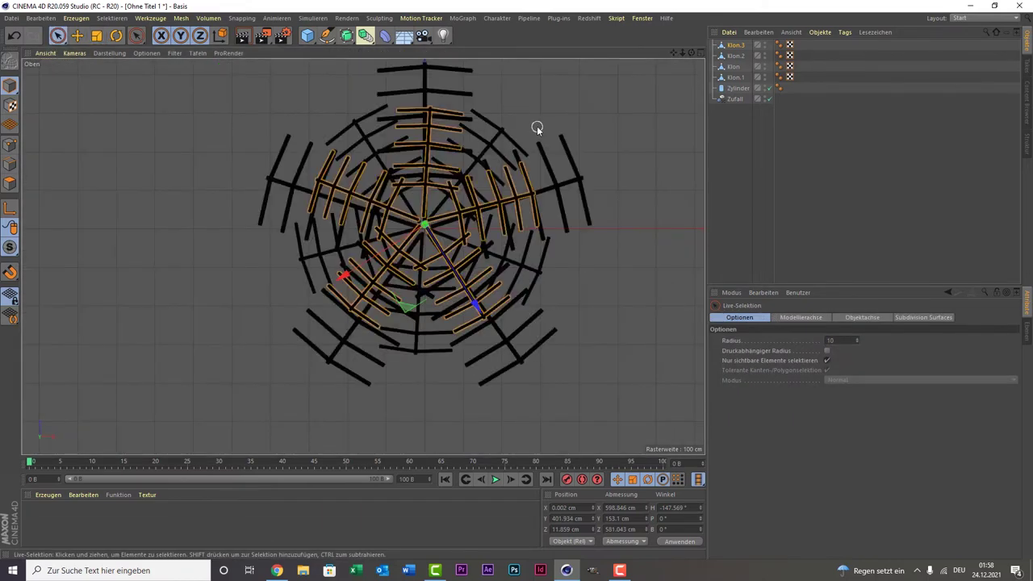
click(96, 35)
drag(197, 111, 169, 190)
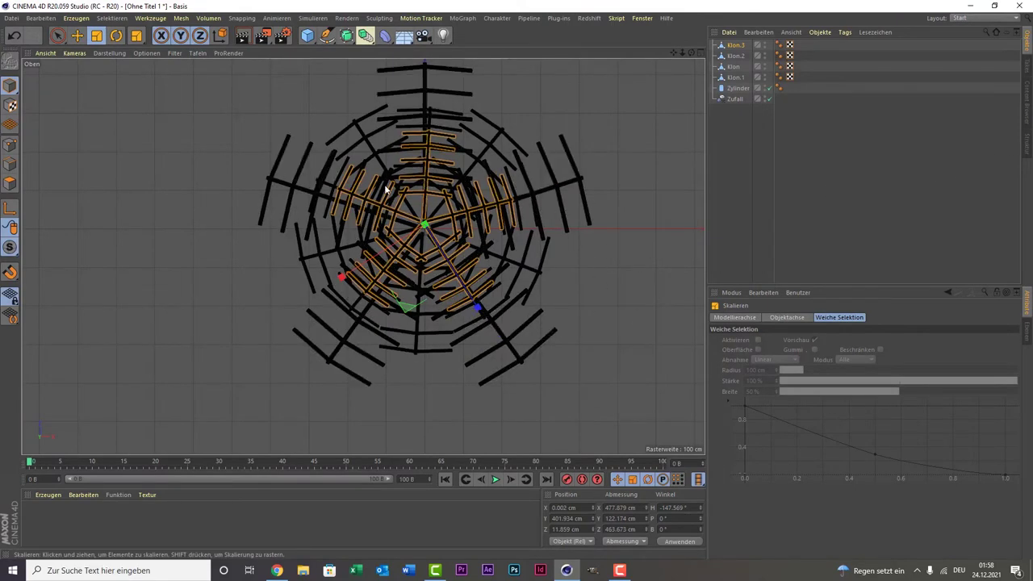
Hide the Klon.1 and Klon tiers in the viewport and select Klon.3
click(767, 77)
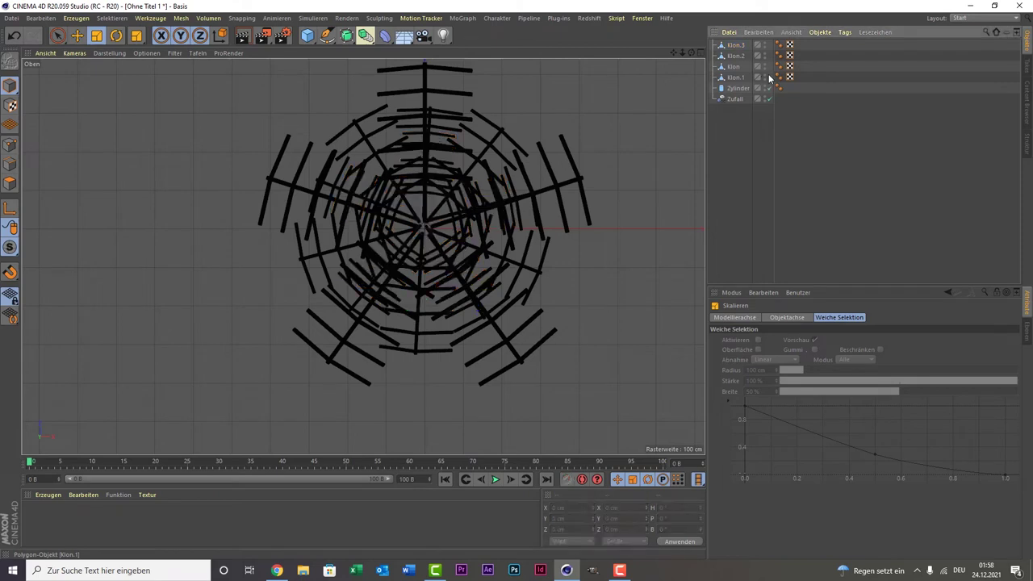
click(767, 77)
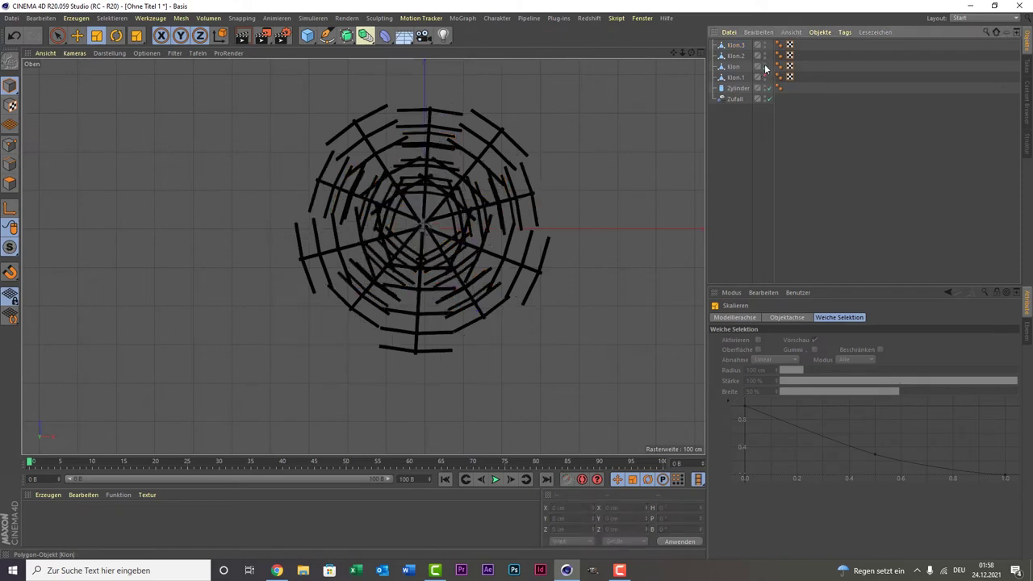
click(766, 67)
click(766, 67)
click(766, 67)
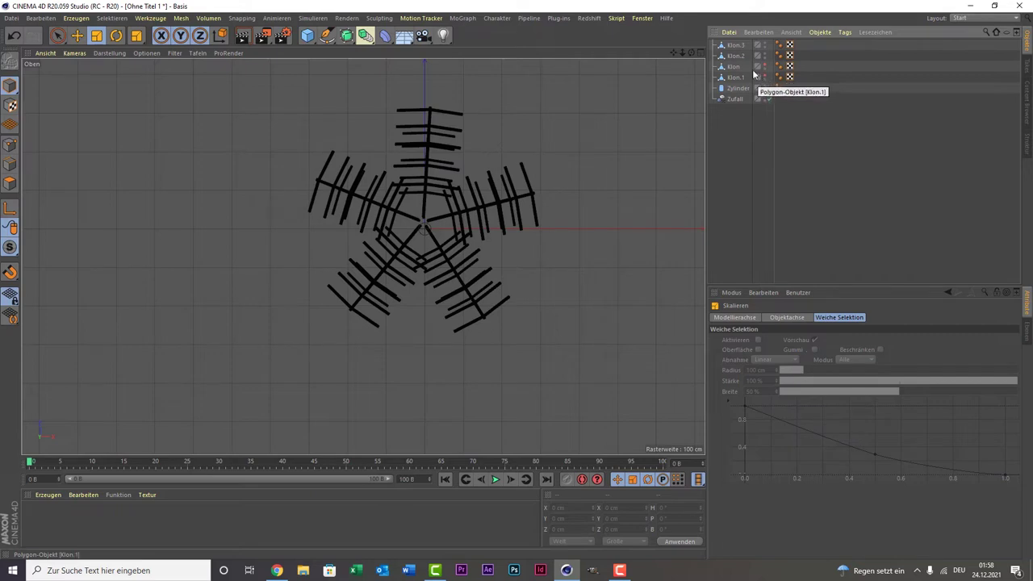
click(737, 57)
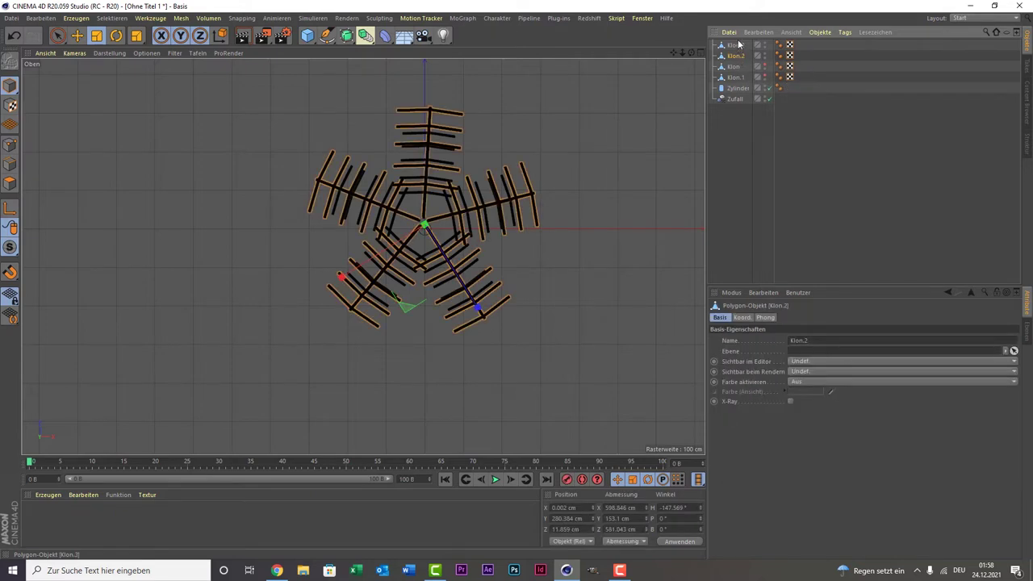
click(736, 45)
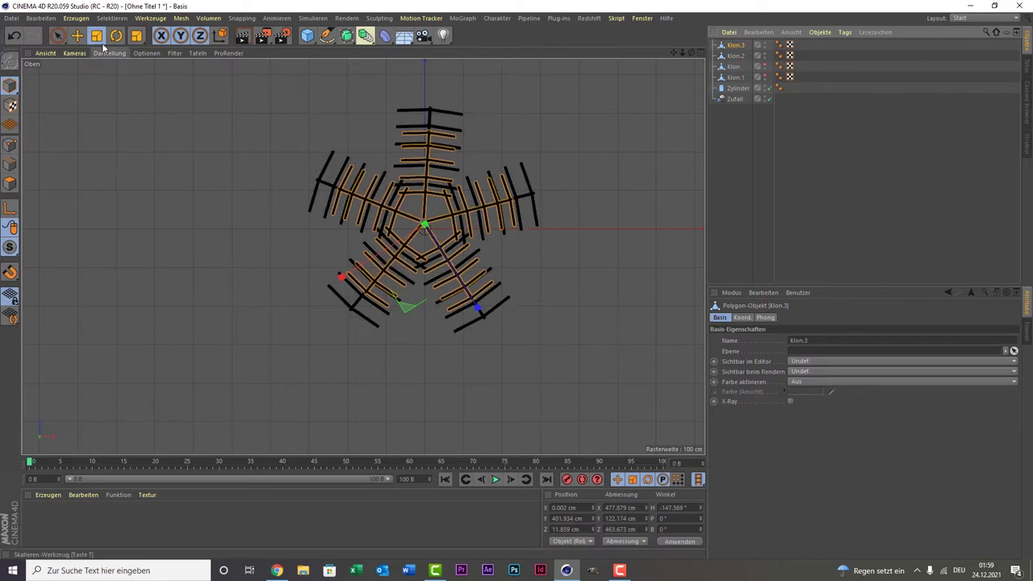
Turn Klon.3 to H -108.729° so its branches fill the gaps, and enlarge it about 108%
drag(108, 168, 136, 158)
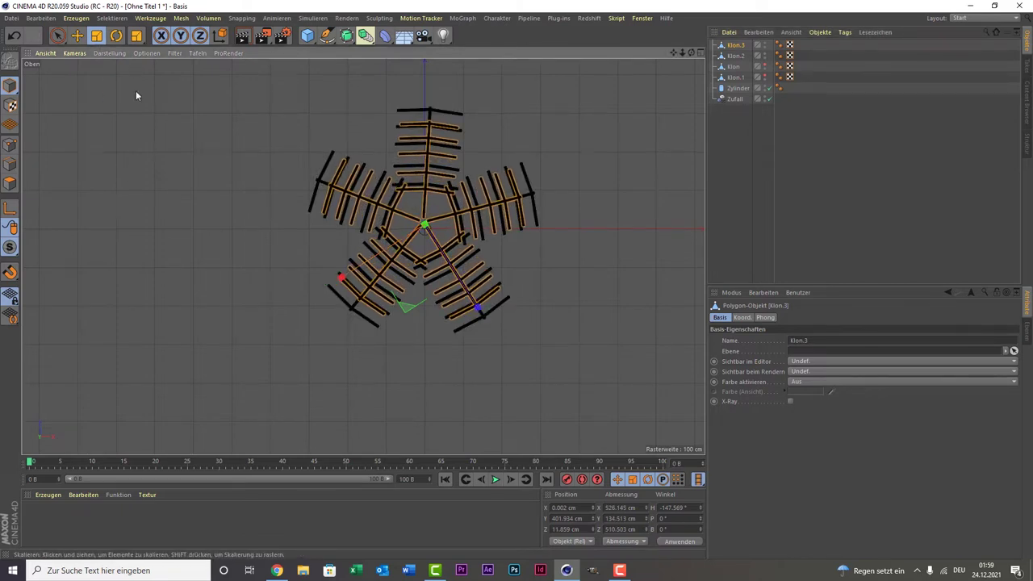
click(117, 35)
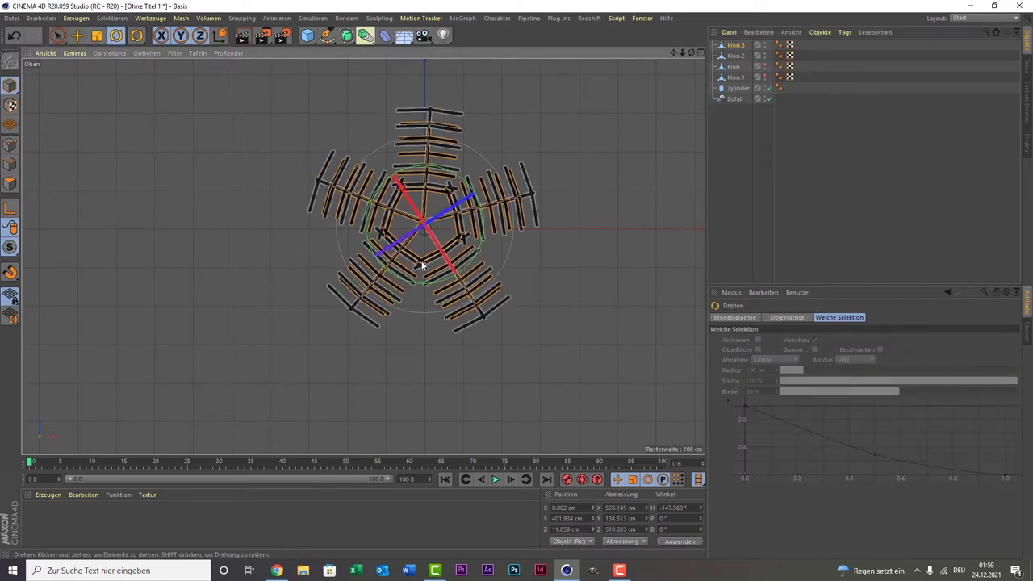
drag(412, 277, 448, 277)
key(9)
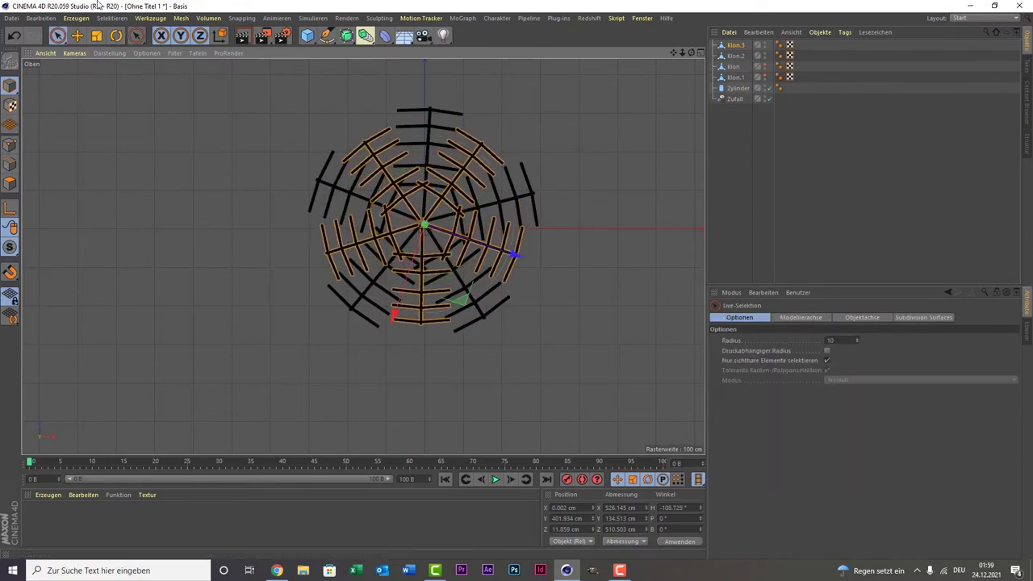
click(97, 34)
mouse_move(118, 117)
mouse_down()
mouse_move(164, 144)
mouse_move(155, 142)
mouse_up()
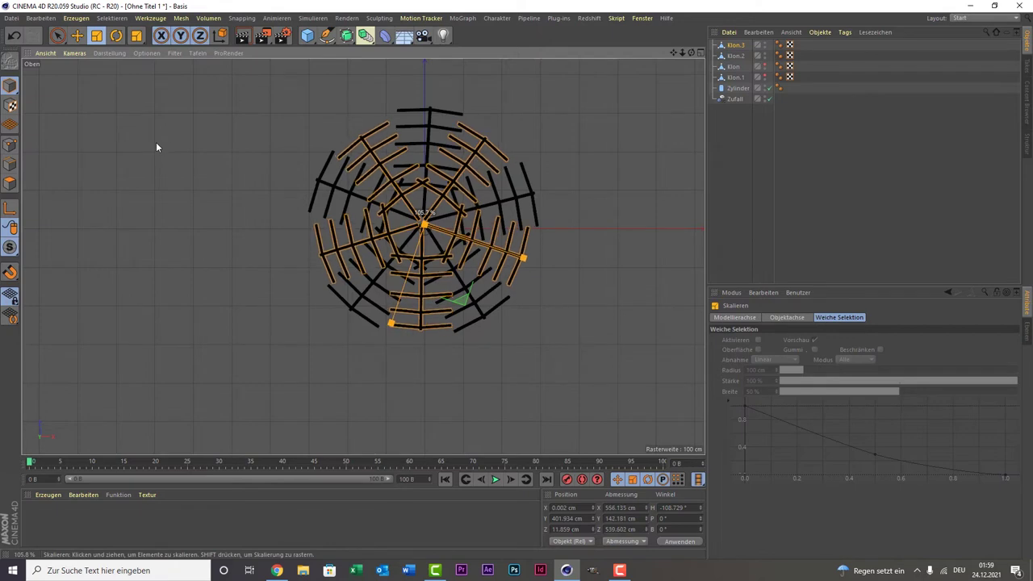
middle_click(157, 137)
Duplicate the top tier as Klon.4, raise it to Y 509.3 cm, shrink it to about 82% and rotate it about 58°
middle_click(187, 137)
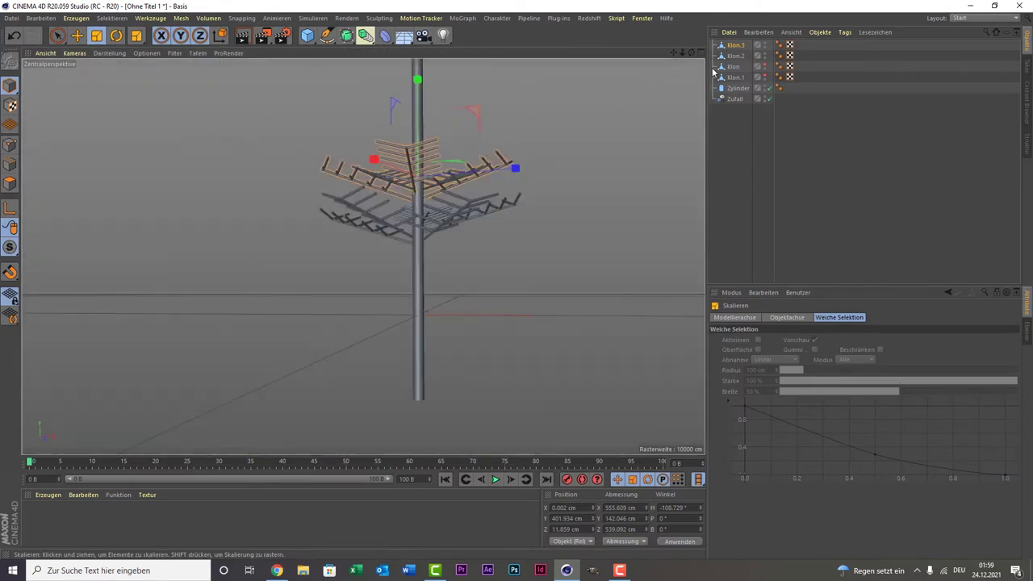
drag(674, 53, 667, 71)
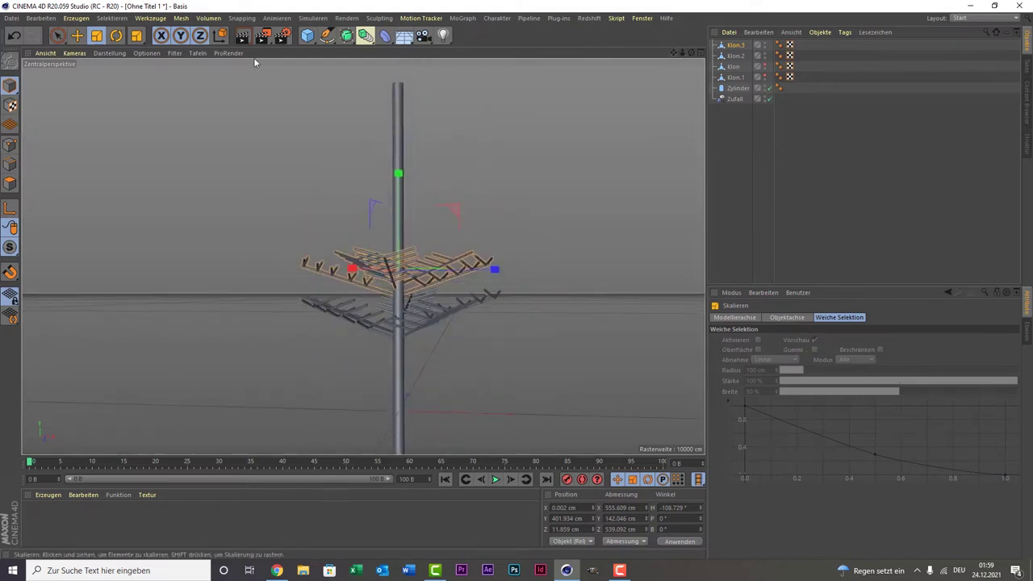
key(ctrl+v)
key(space)
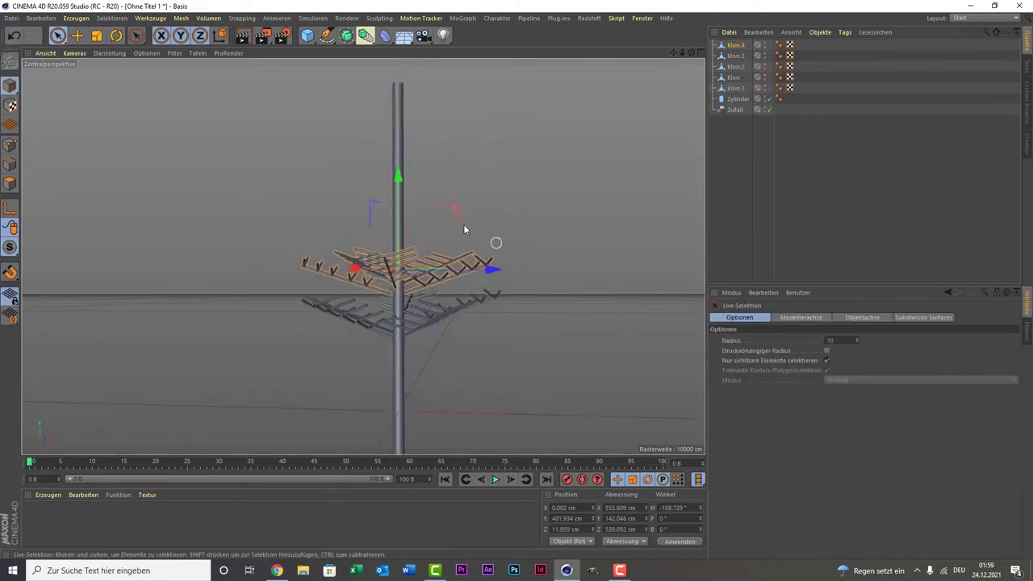
drag(403, 209, 402, 172)
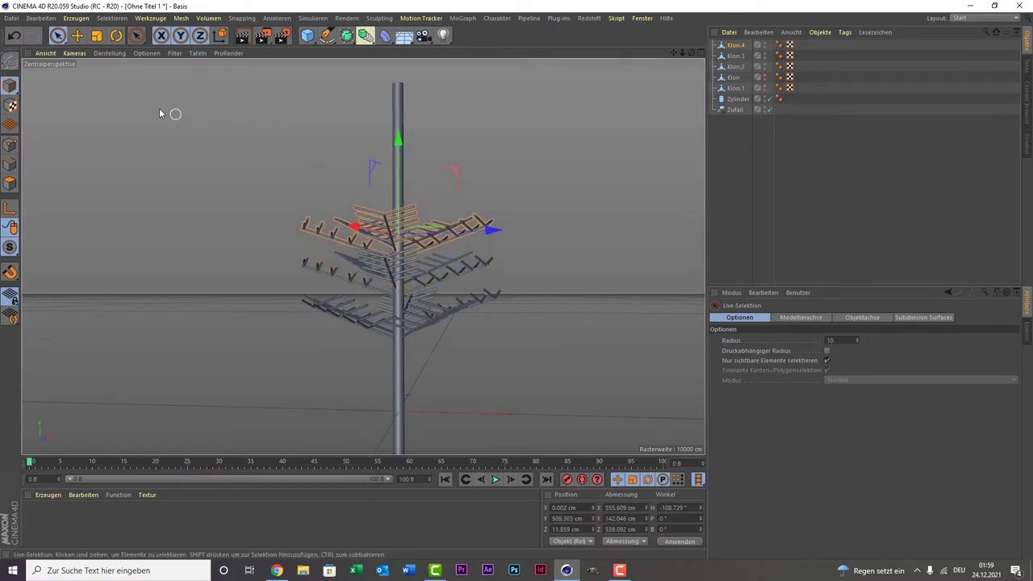
click(116, 35)
click(96, 36)
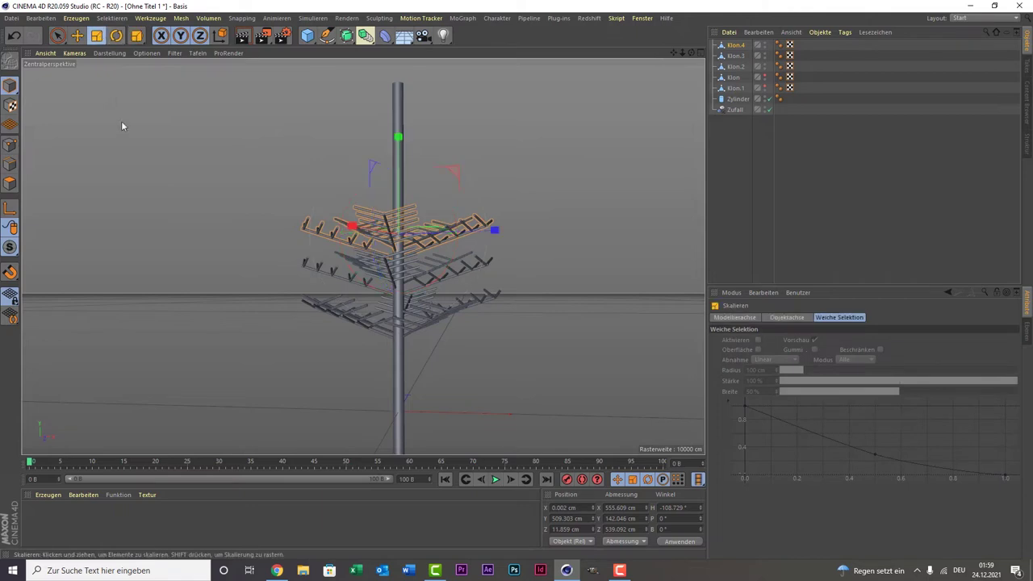
drag(88, 184, 82, 183)
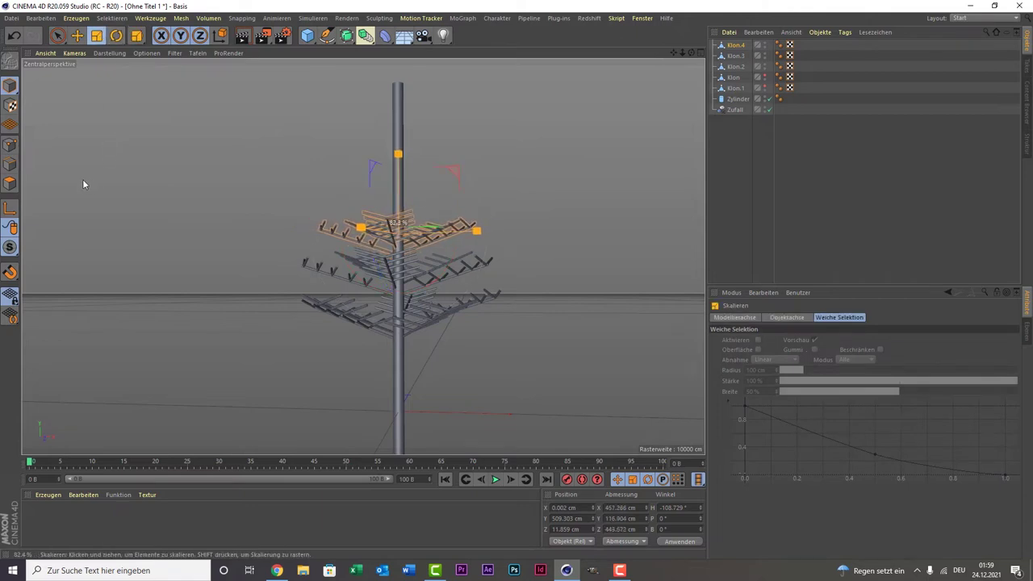
drag(82, 184, 82, 184)
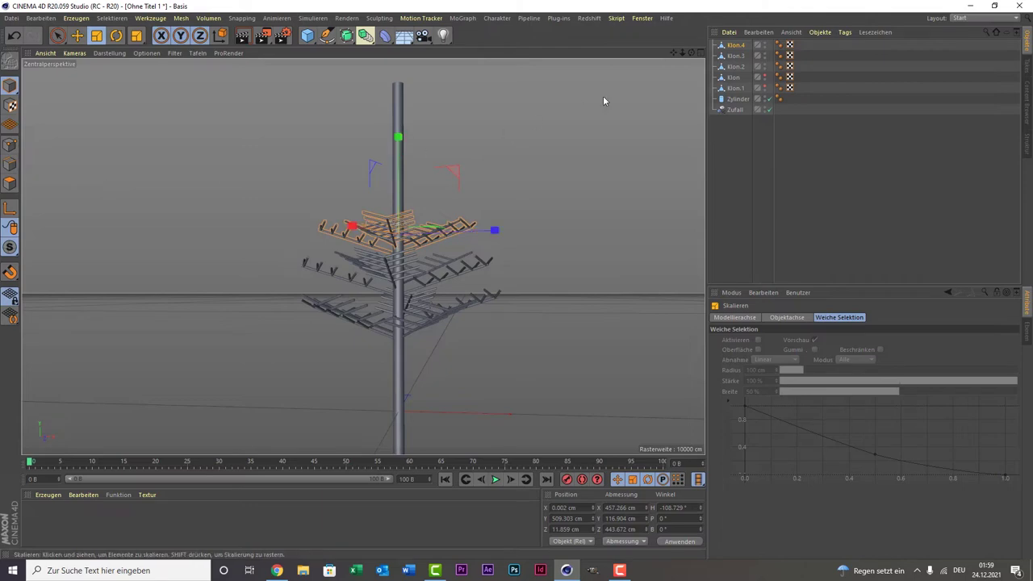
drag(690, 55, 363, 255)
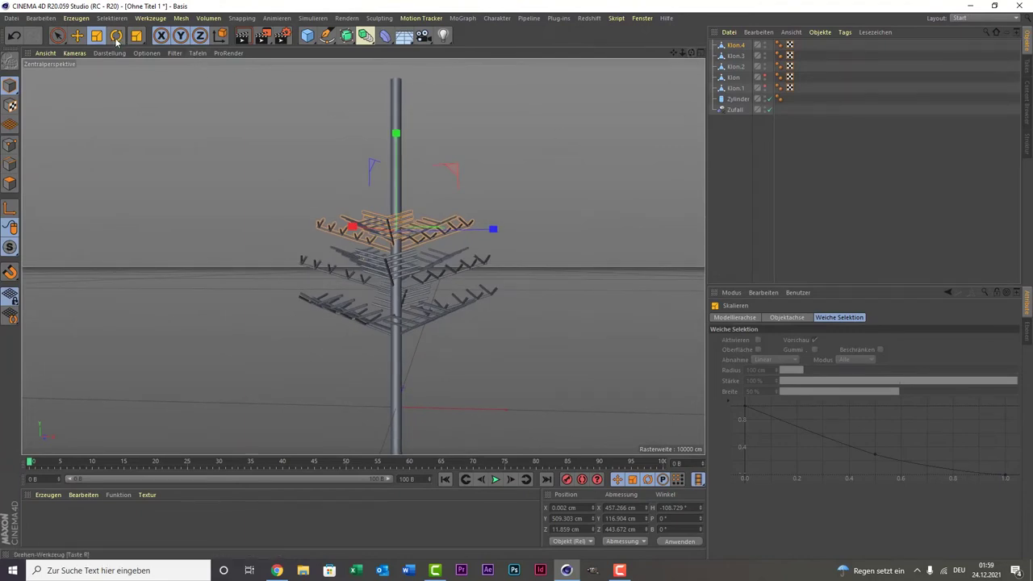
key(r)
drag(416, 230, 505, 205)
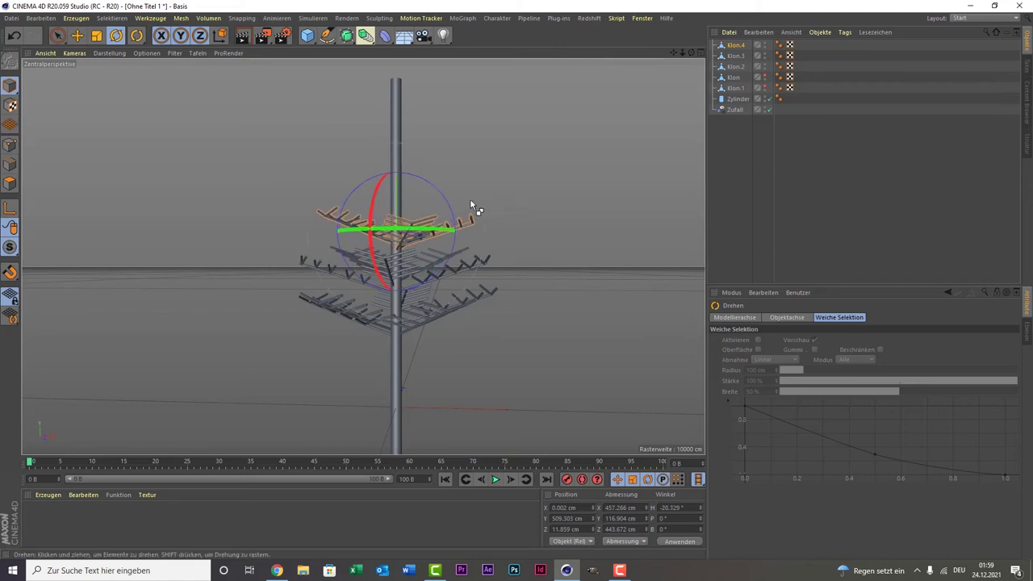
Copy it as Klon.5, raise it to Y 614.8 cm and shrink it
key(ctrl+c)
key(ctrl+v)
click(57, 34)
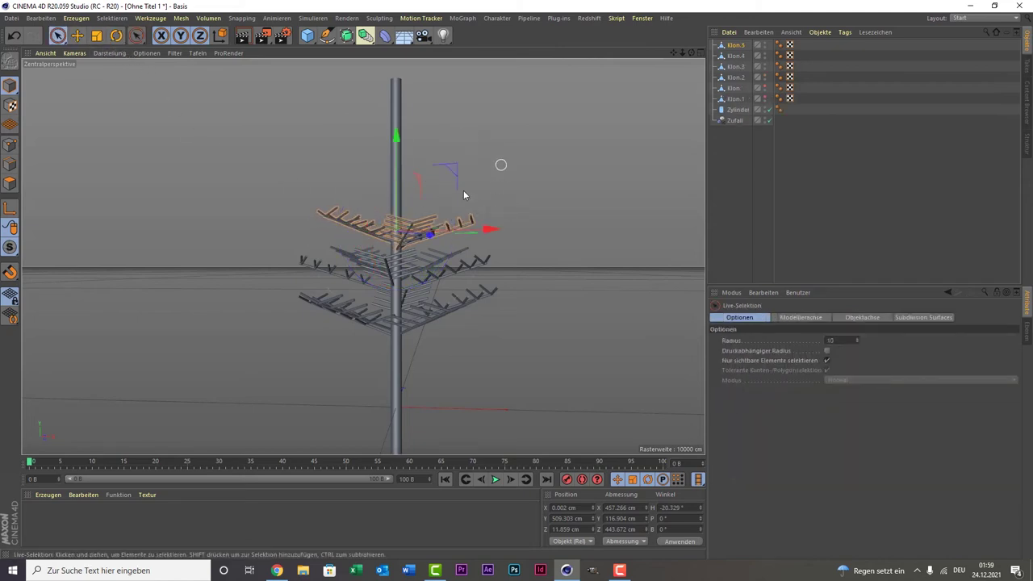
drag(396, 188, 399, 151)
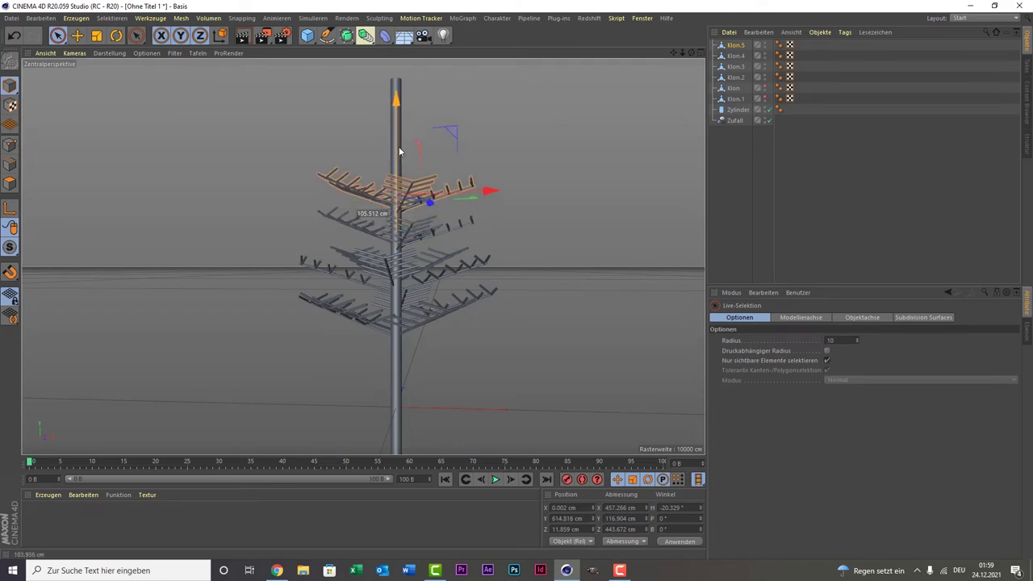
click(96, 35)
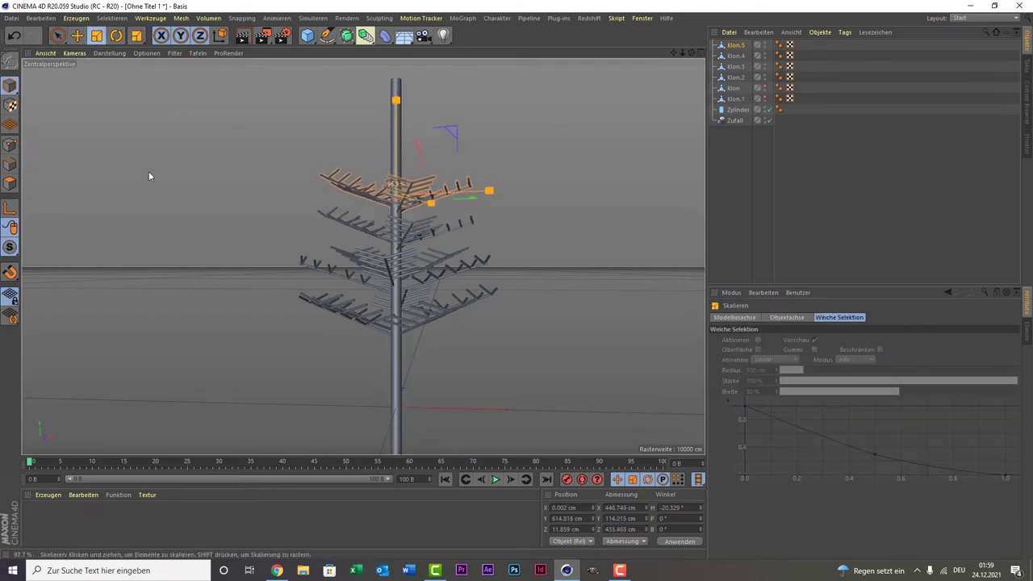
mouse_move(148, 173)
mouse_down()
mouse_move(123, 199)
mouse_move(162, 142)
mouse_up()
In the top view, hide three lower tiers and try a rotation, then undo it
middle_click(164, 138)
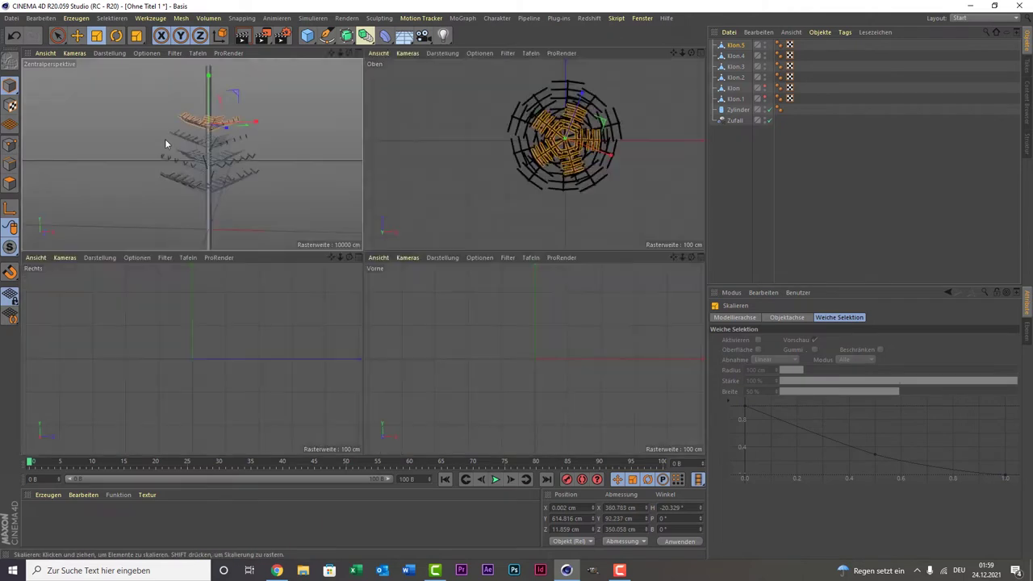
middle_click(549, 171)
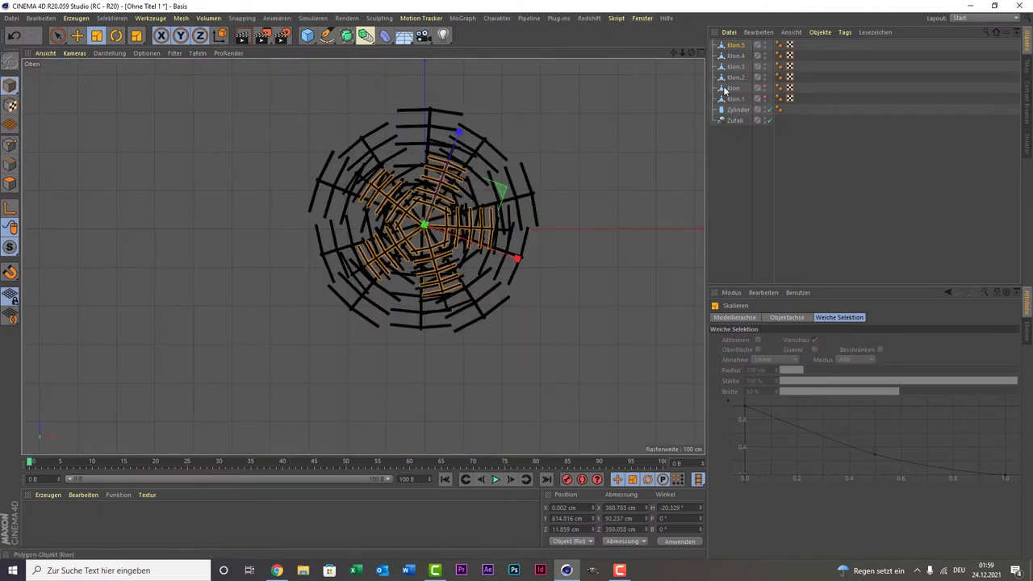
click(767, 78)
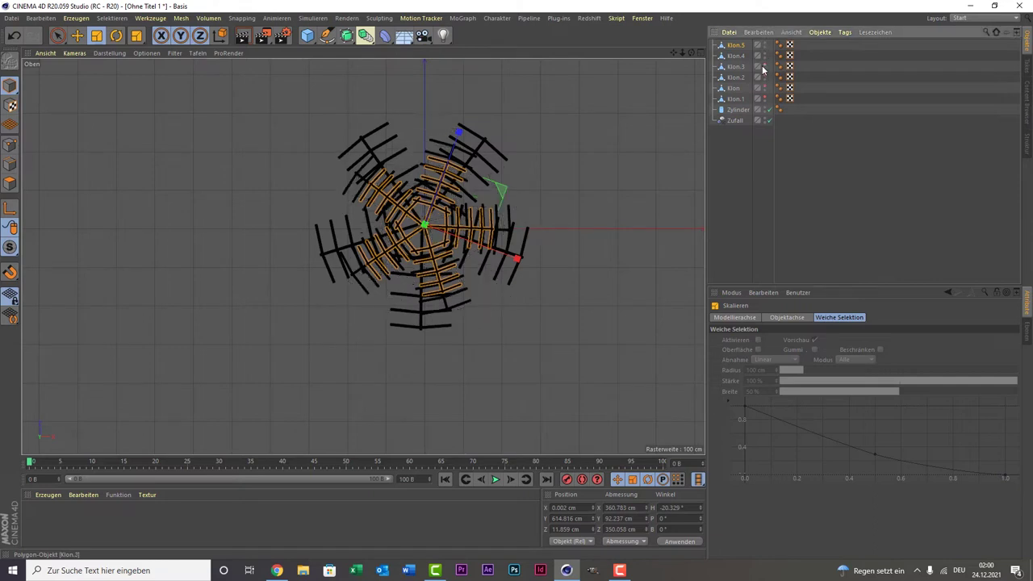
click(765, 67)
click(735, 56)
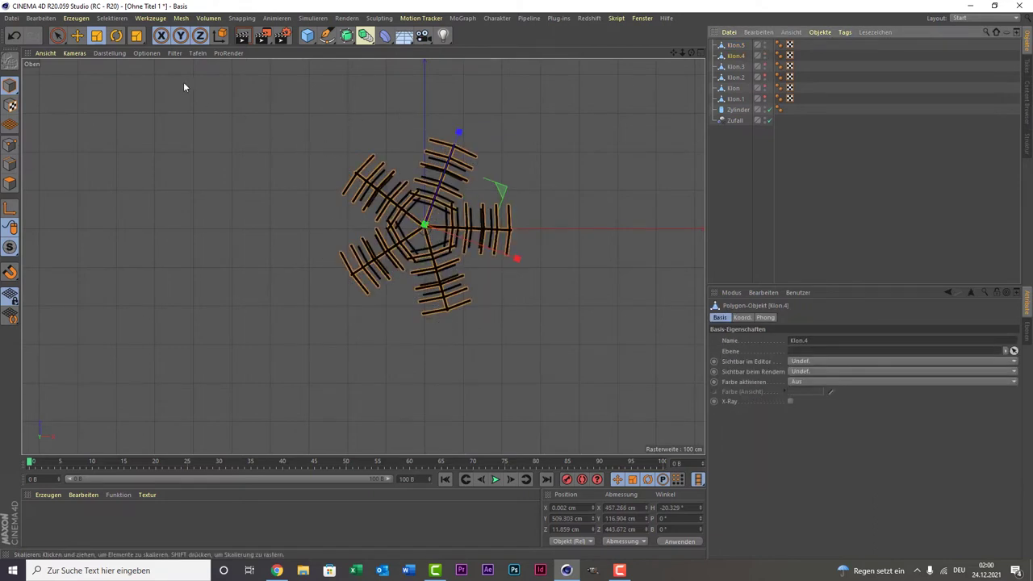
click(116, 35)
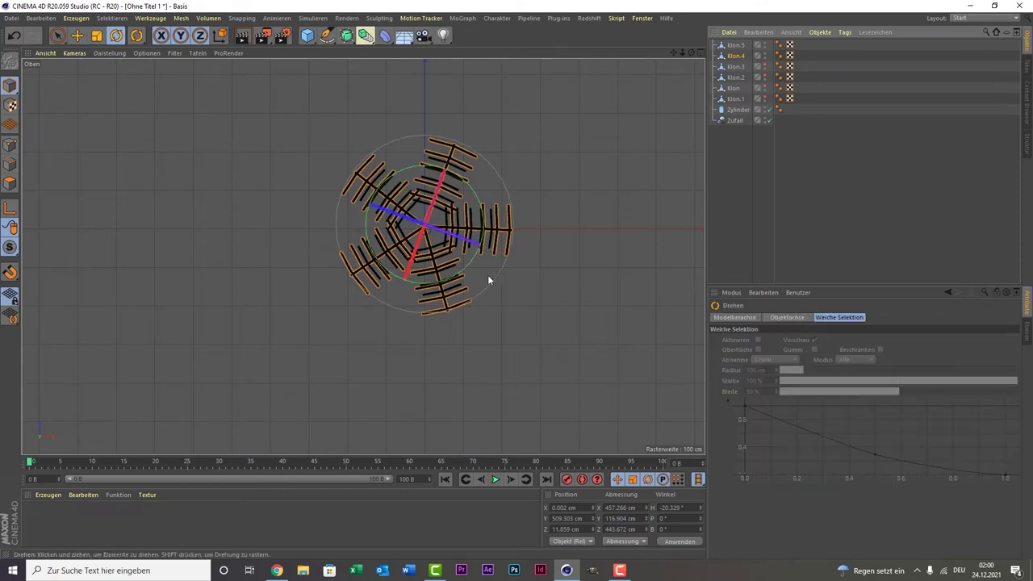
drag(458, 270, 342, 260)
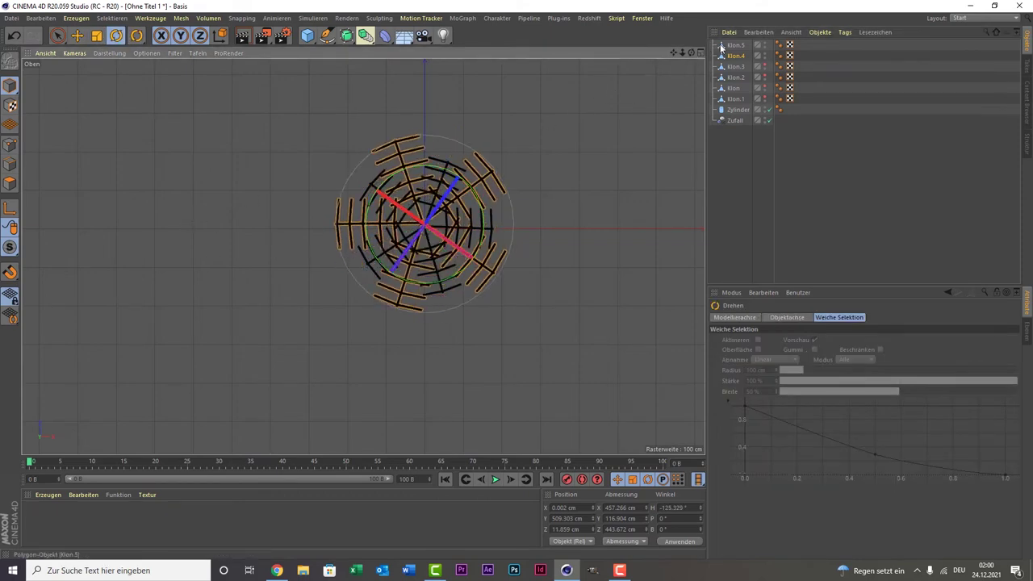
key(ctrl+z)
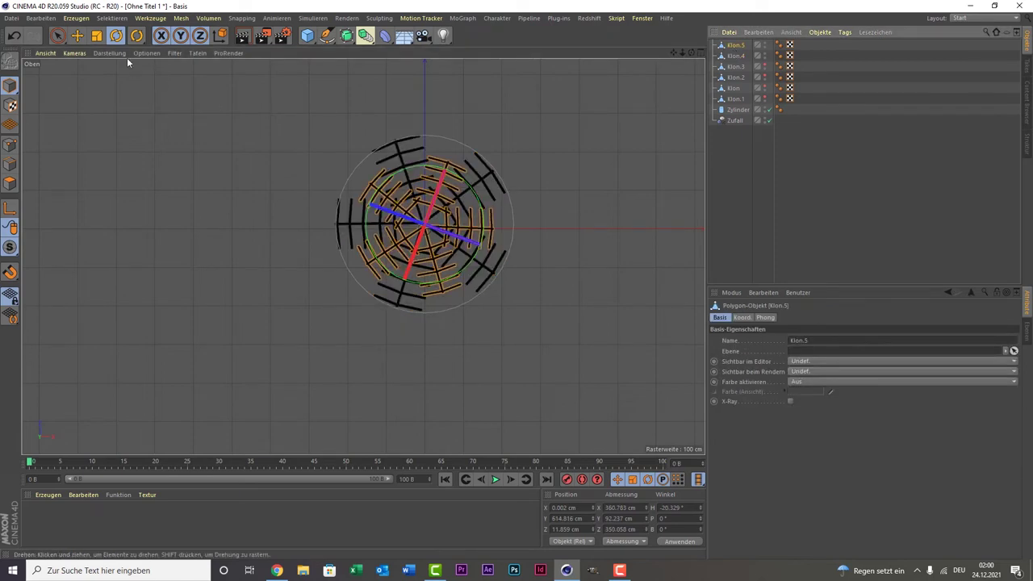
Enlarge Klon.5 to about 115%, roughly 415 × 403 cm
click(96, 35)
mouse_move(108, 102)
mouse_down()
mouse_move(198, 180)
mouse_move(182, 170)
mouse_up()
middle_click(182, 170)
middle_click(329, 161)
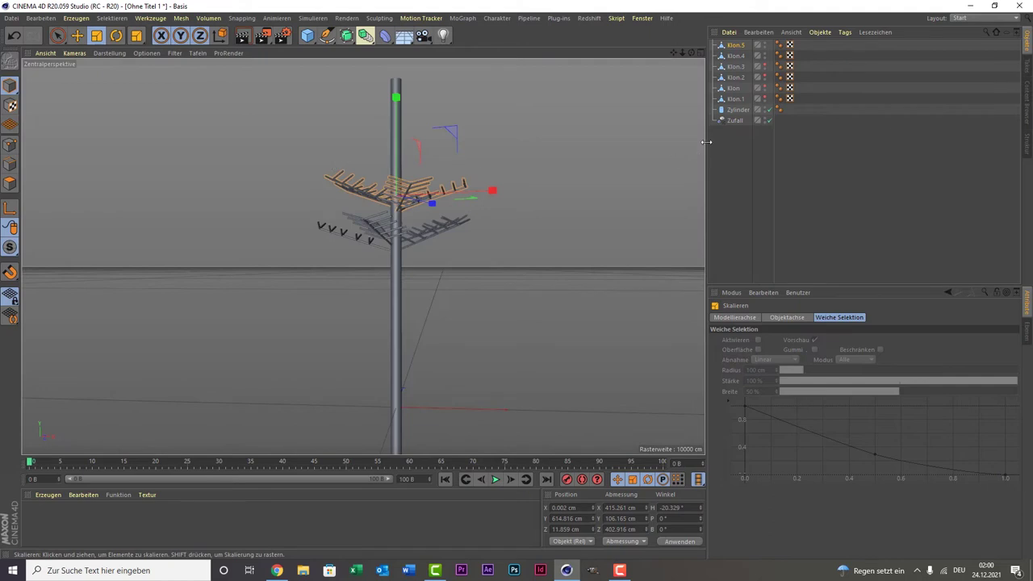
Copy tier Klon.5 three times as Klon.6 to Klon.8, stacking them up to Y 911.718 cm
click(733, 45)
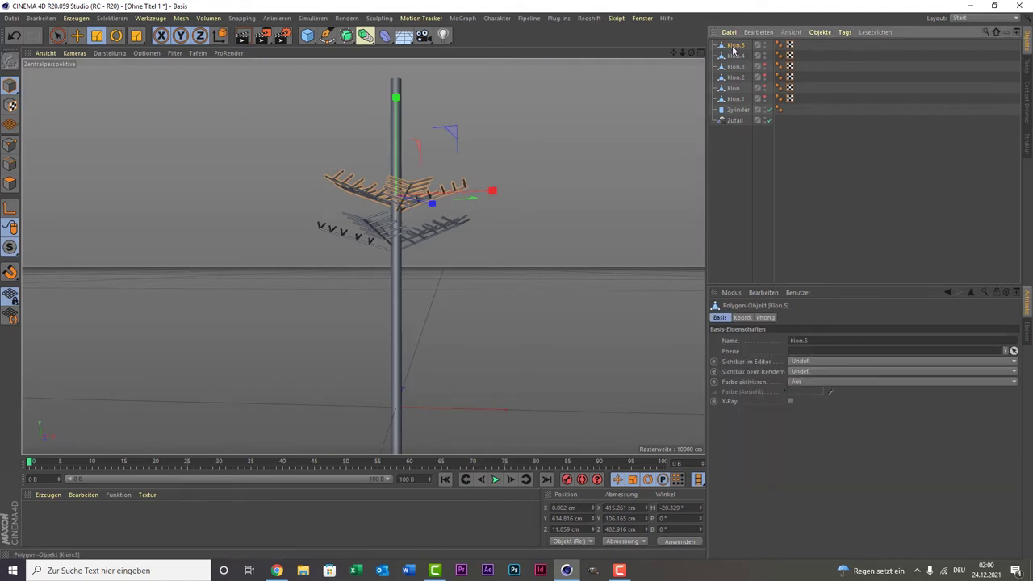
key(ctrl+c)
key(ctrl+v)
key(9)
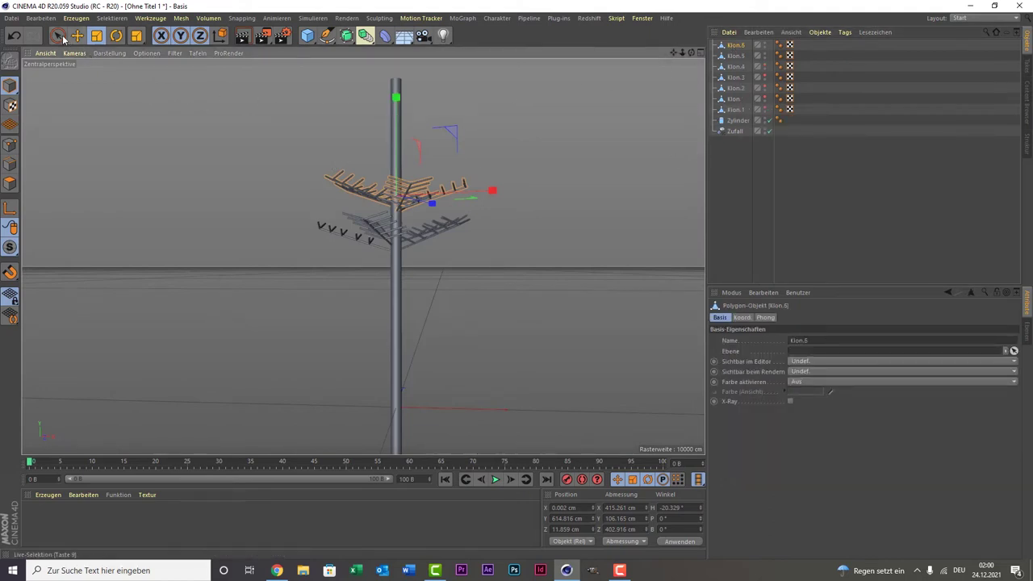
drag(395, 147, 399, 119)
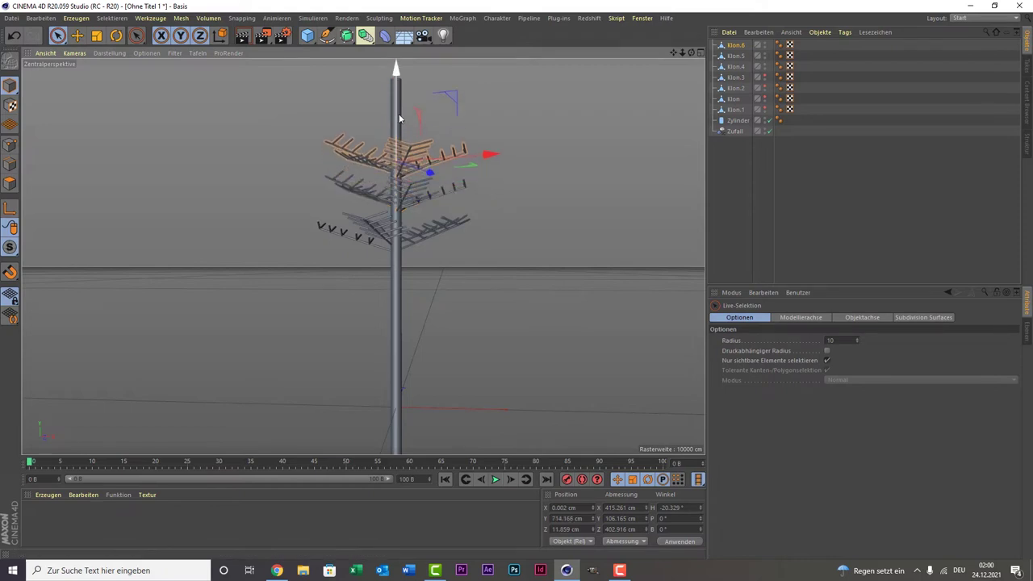
key(ctrl+c)
key(ctrl+v)
drag(399, 118, 404, 79)
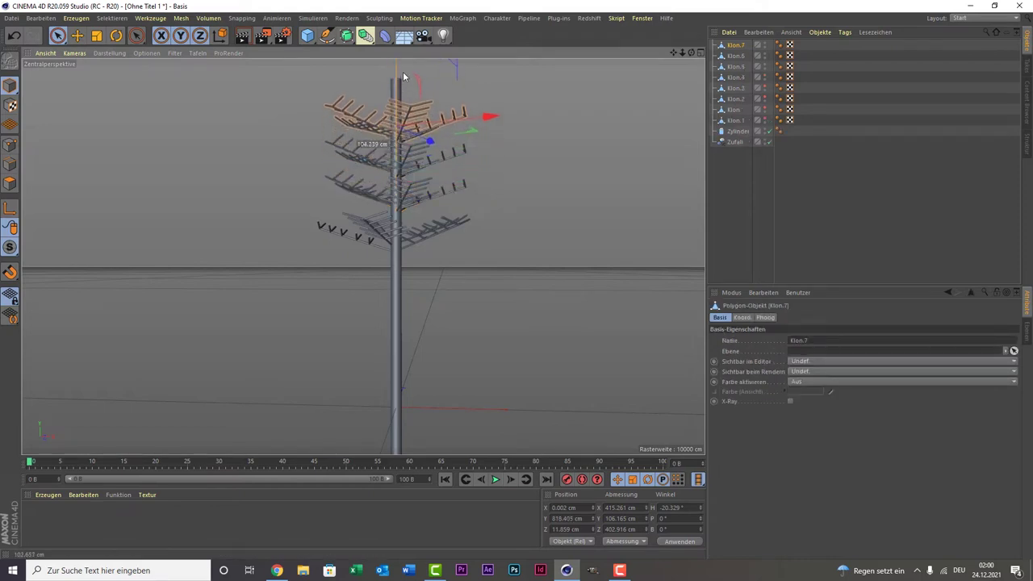
key(ctrl+c)
key(ctrl+v)
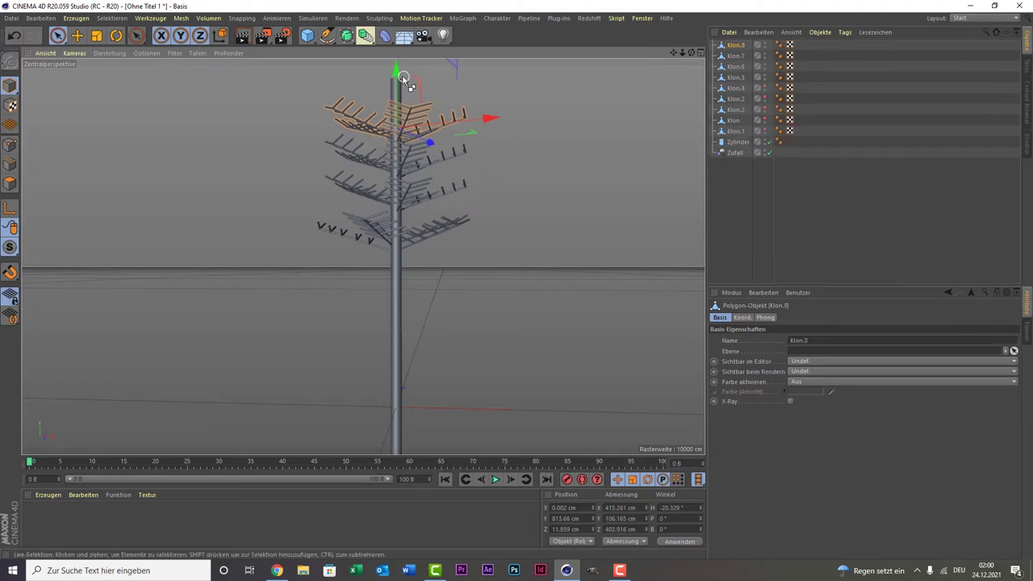
drag(396, 77, 397, 34)
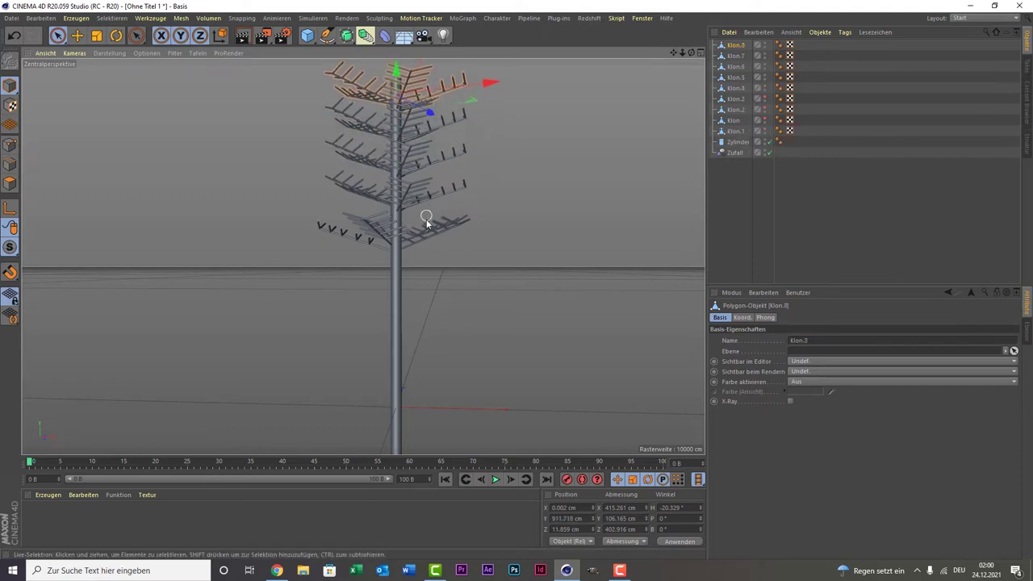
Scale down Klon.5 through Klon.8, each tier smaller toward the top
click(429, 199)
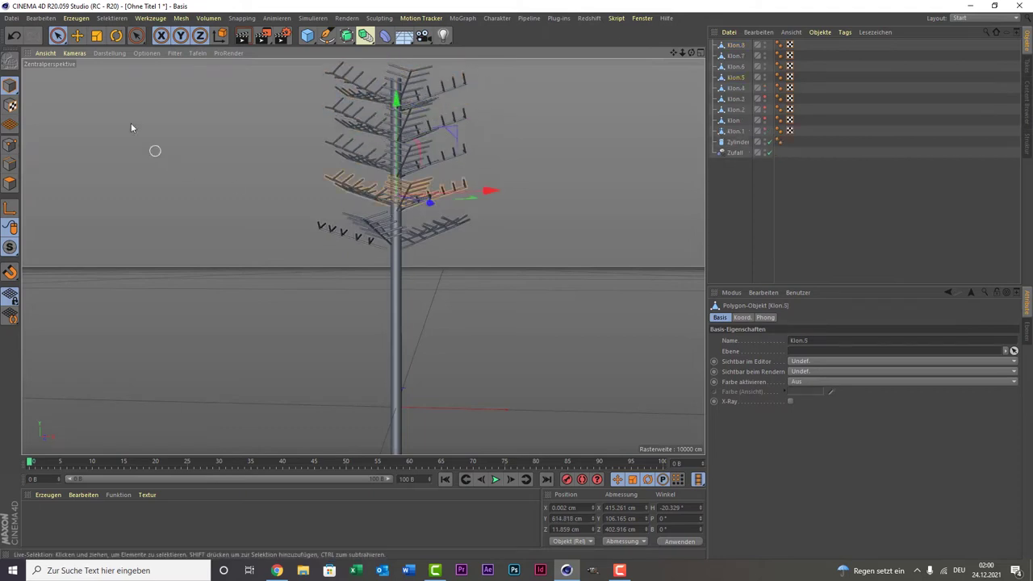
click(96, 35)
drag(100, 181, 81, 202)
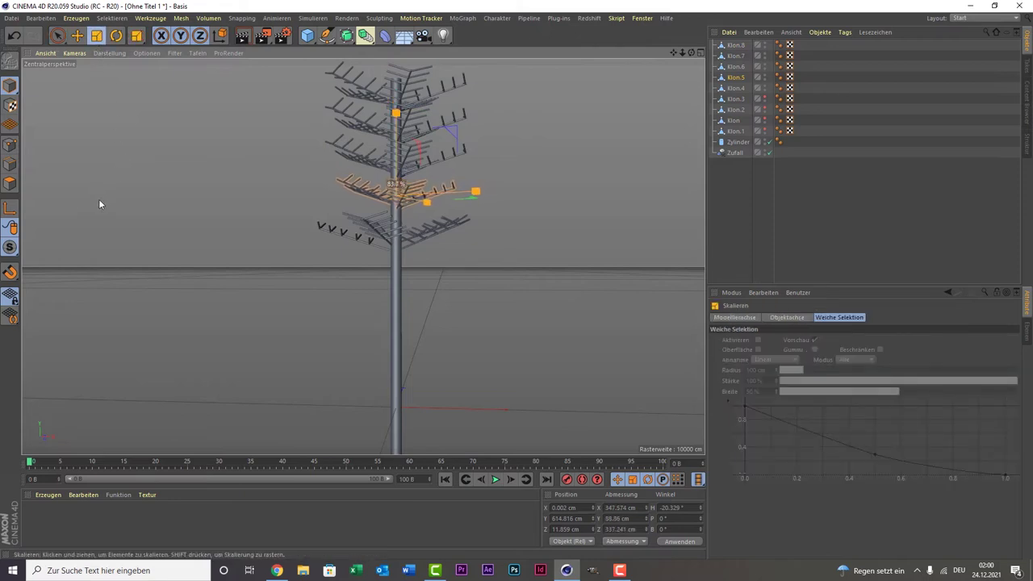
click(360, 150)
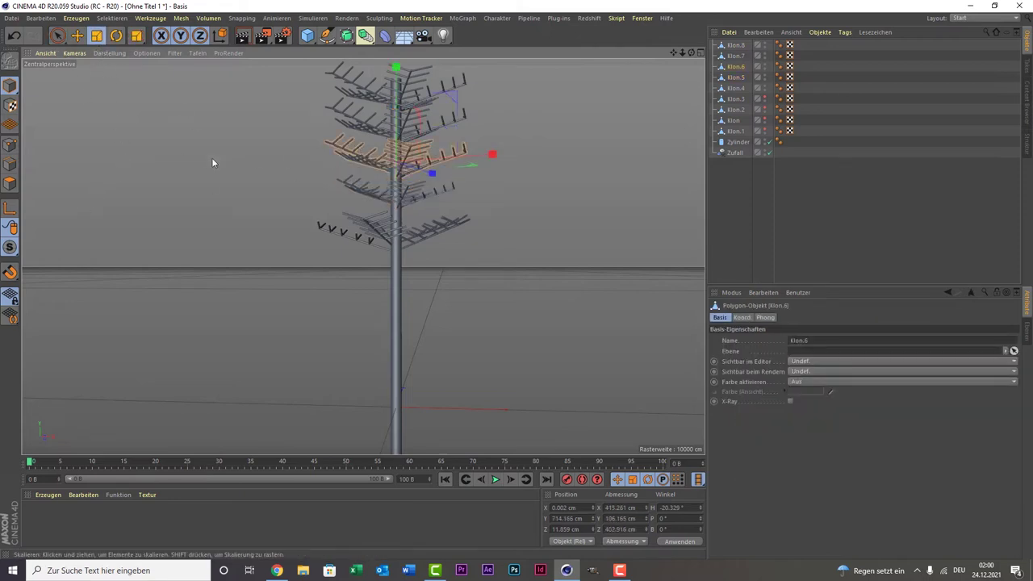
drag(211, 158, 140, 237)
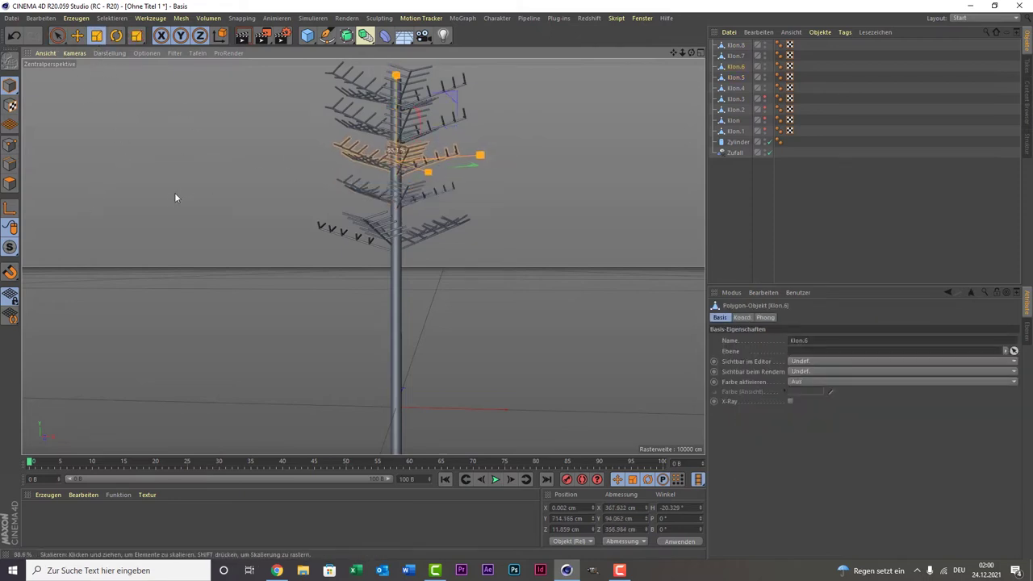
click(345, 108)
drag(228, 173, 138, 242)
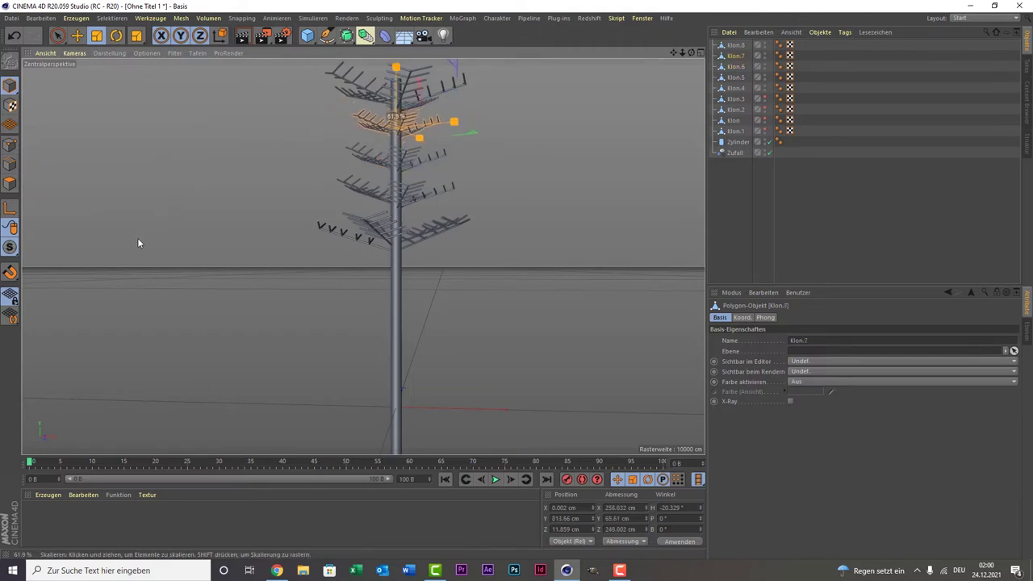
click(351, 89)
drag(339, 101, 123, 248)
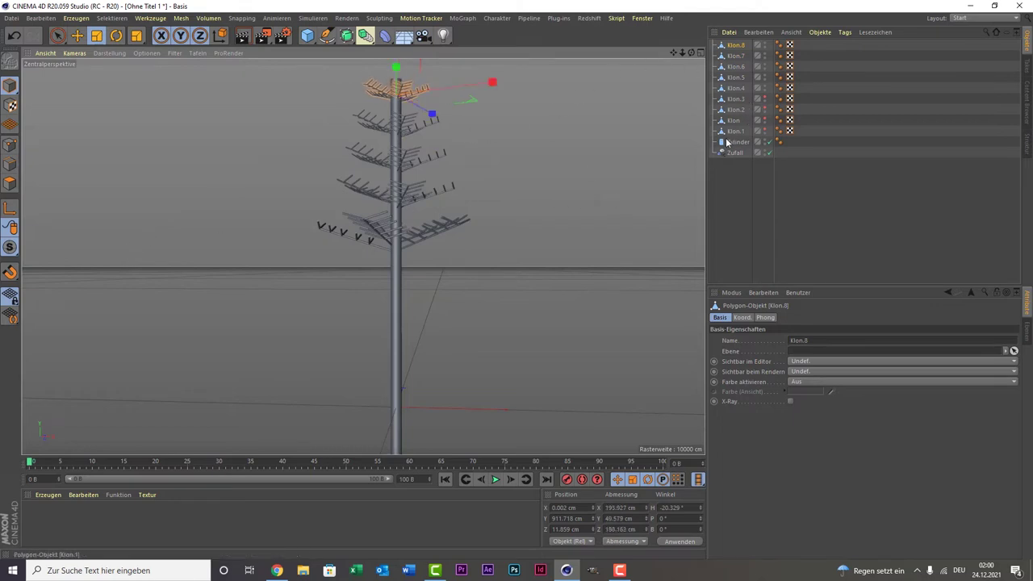
Rotate Klon.8 and Klon.5 on heading so the tiers face different angles
click(116, 35)
drag(400, 81, 380, 128)
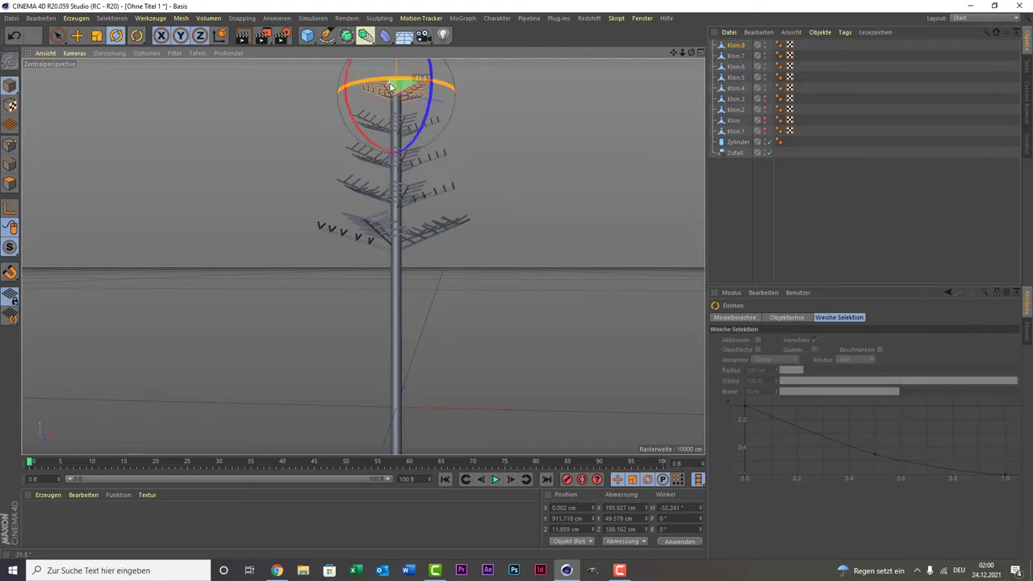
click(360, 127)
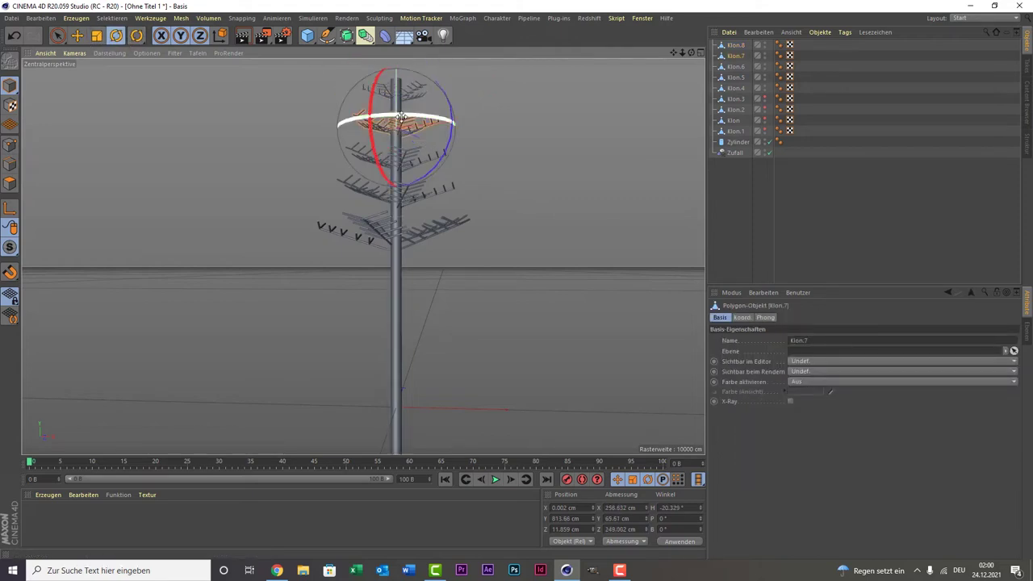
click(406, 160)
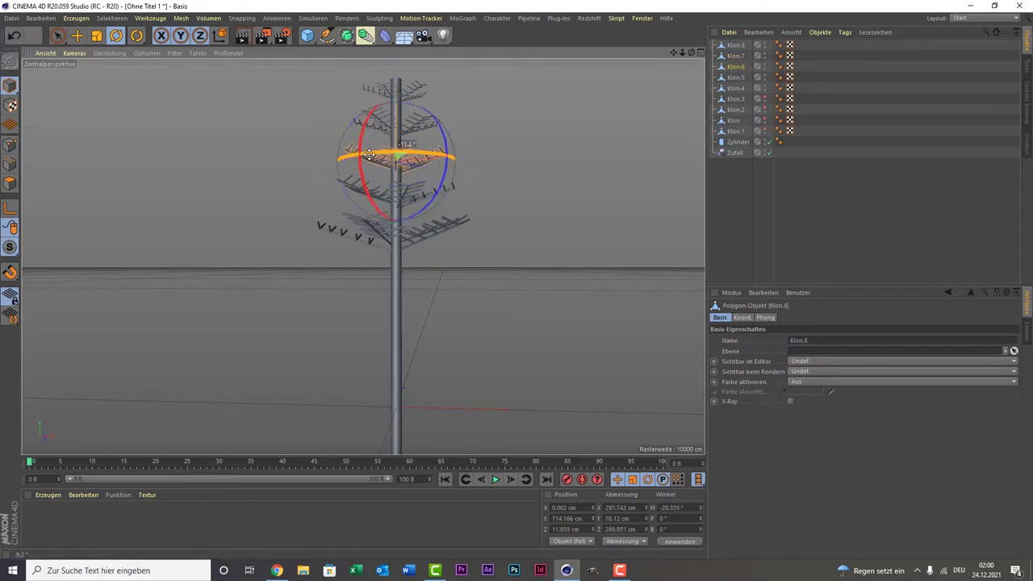
click(409, 185)
drag(410, 184, 452, 191)
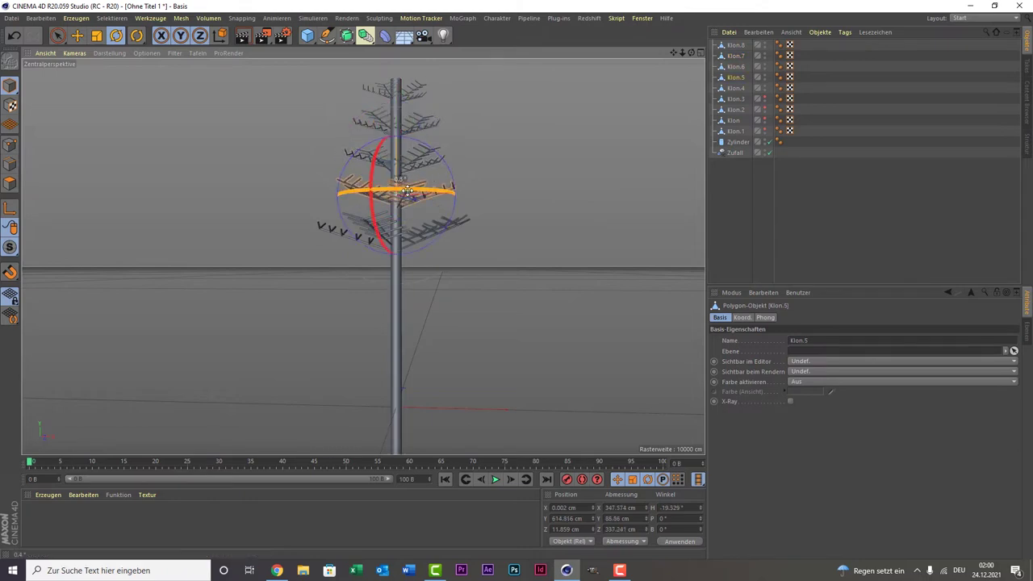
Make the hidden tiers Klon.3 to Klon.1 visible again and select Klon.1
click(852, 183)
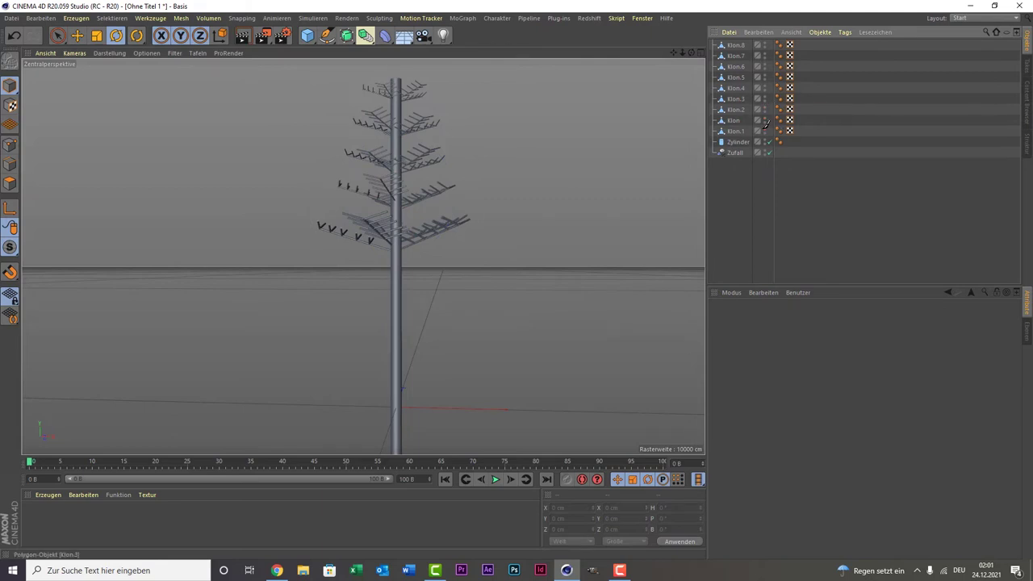
drag(765, 98, 766, 131)
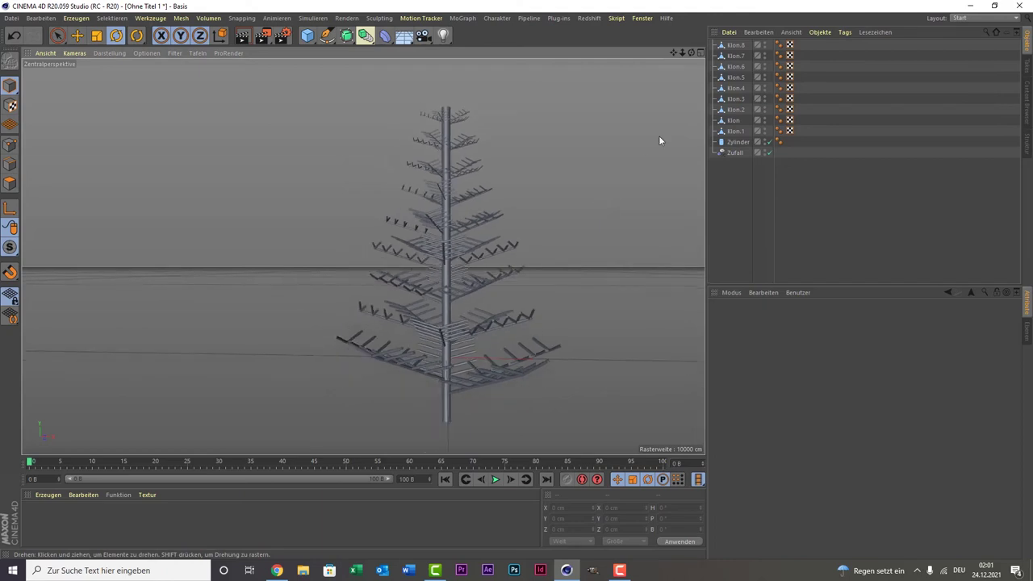
drag(676, 49, 683, 64)
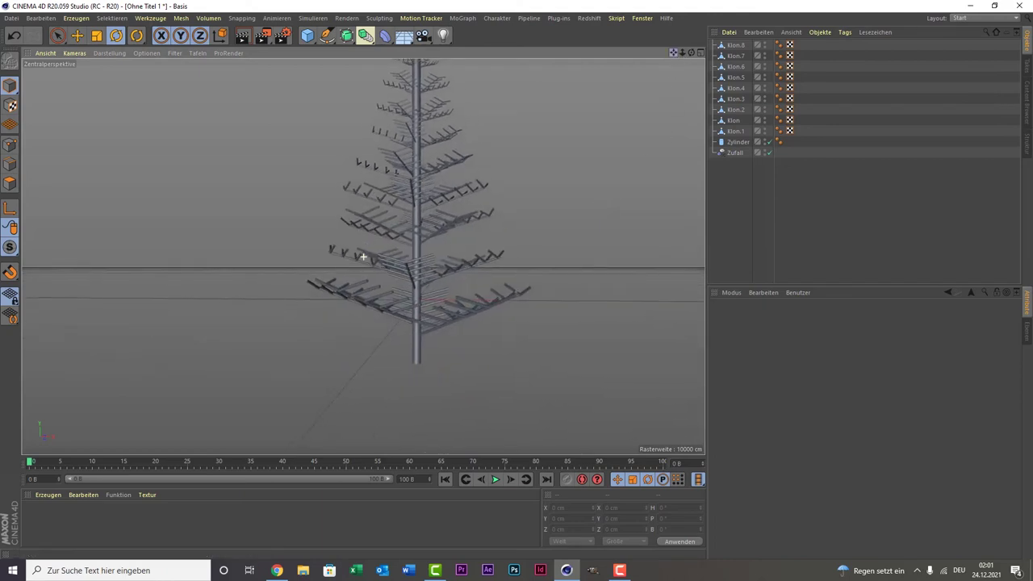
click(737, 131)
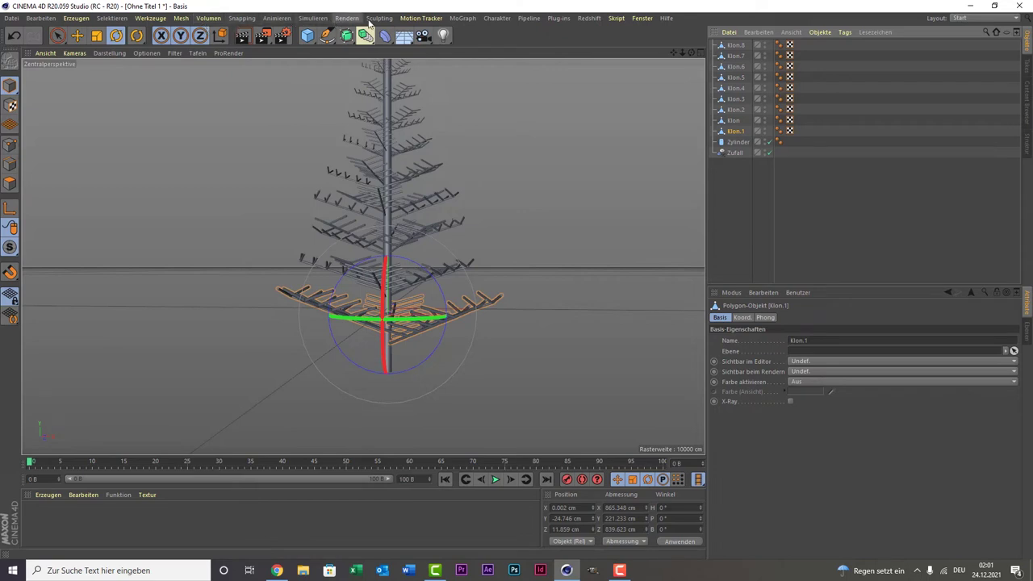
Add hair to Klon.1 via Simulieren > Hair-Objekte > Haare hinzufügen and render the view
click(313, 18)
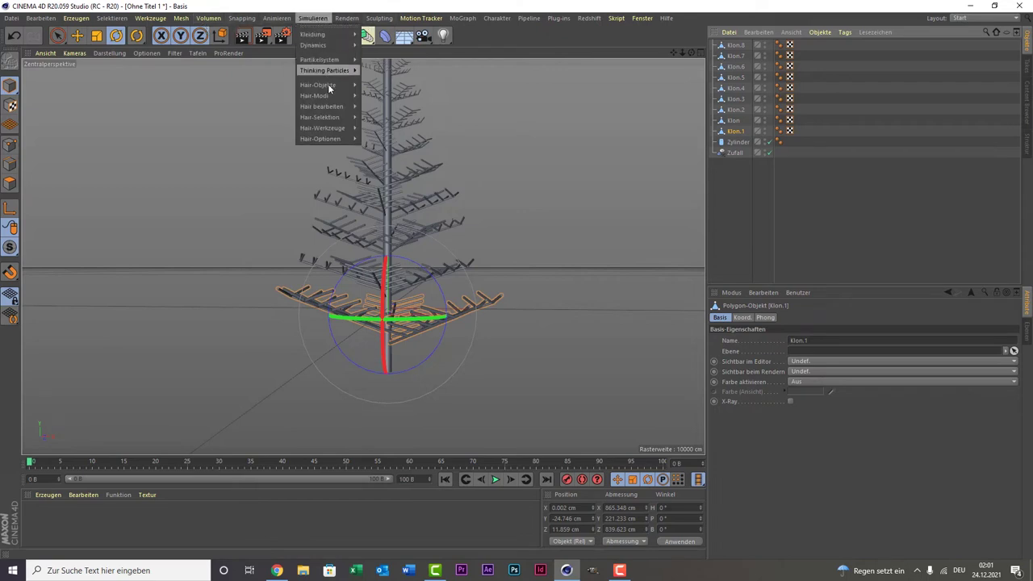
click(387, 87)
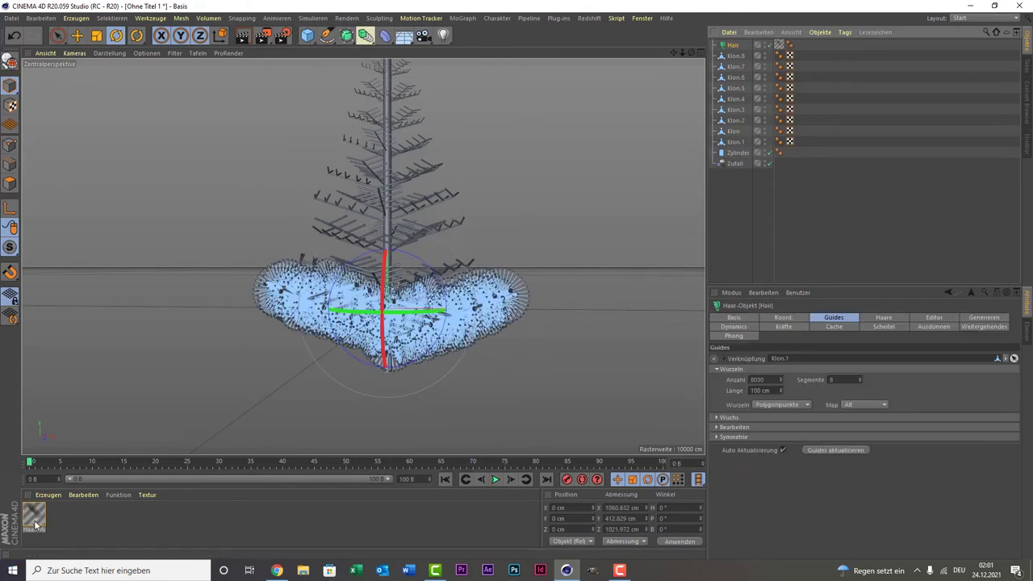
click(242, 37)
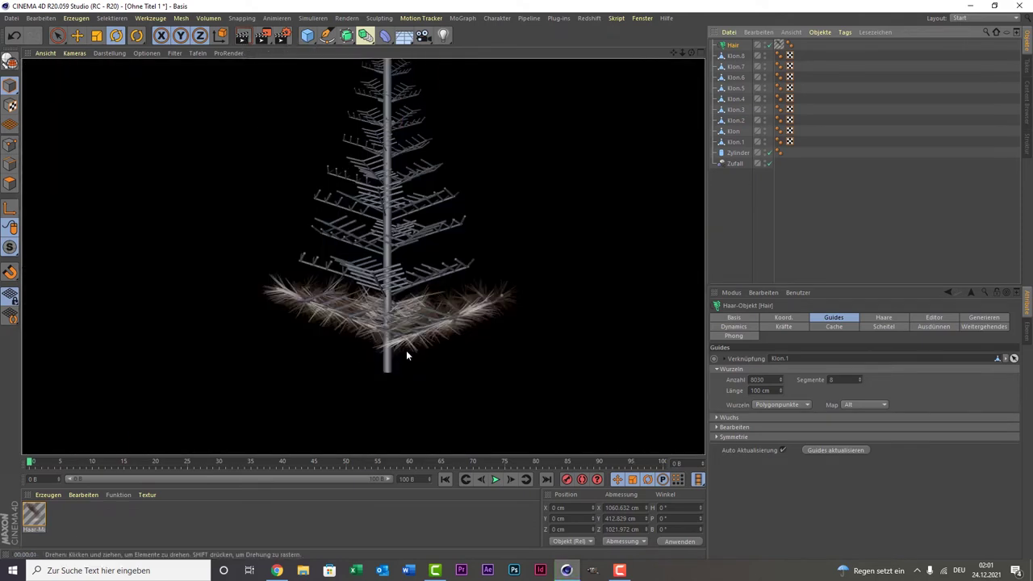
Check the Haar-Mat material, keep the guide count at 8030 and show the Hair object's Kräfte settings
double_click(34, 515)
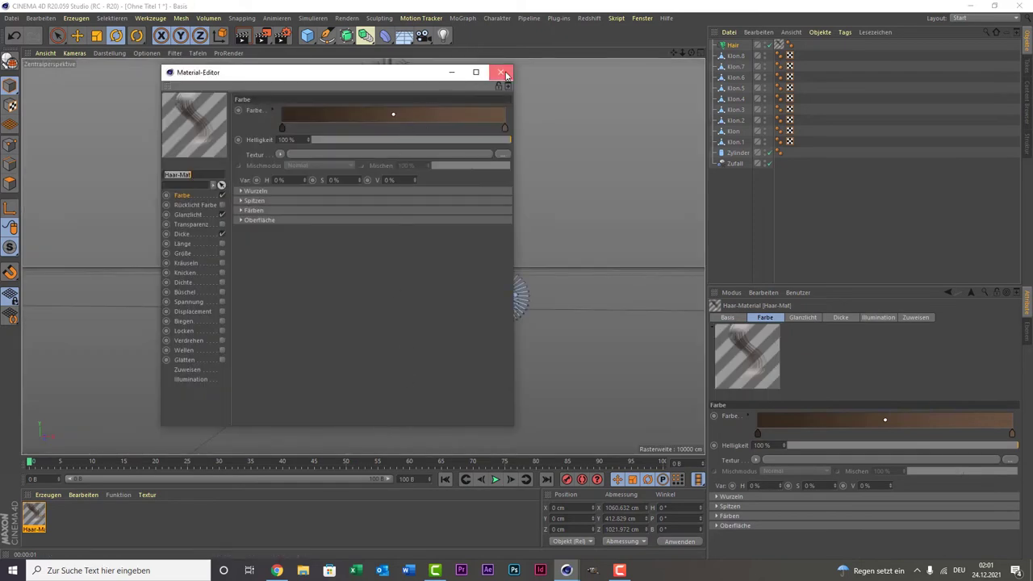
click(500, 72)
click(730, 46)
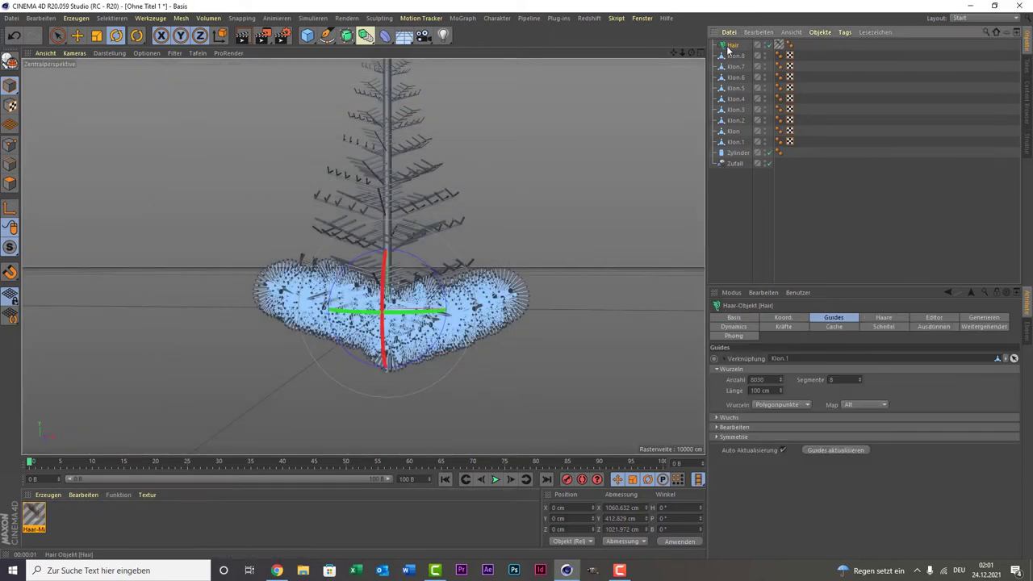
double_click(763, 380)
text(10000)
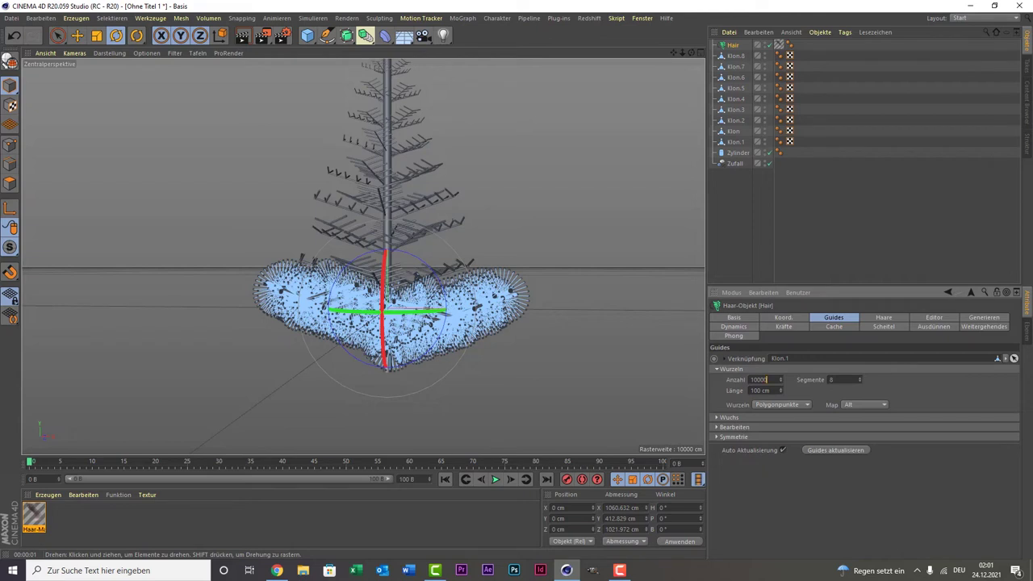
key(Return)
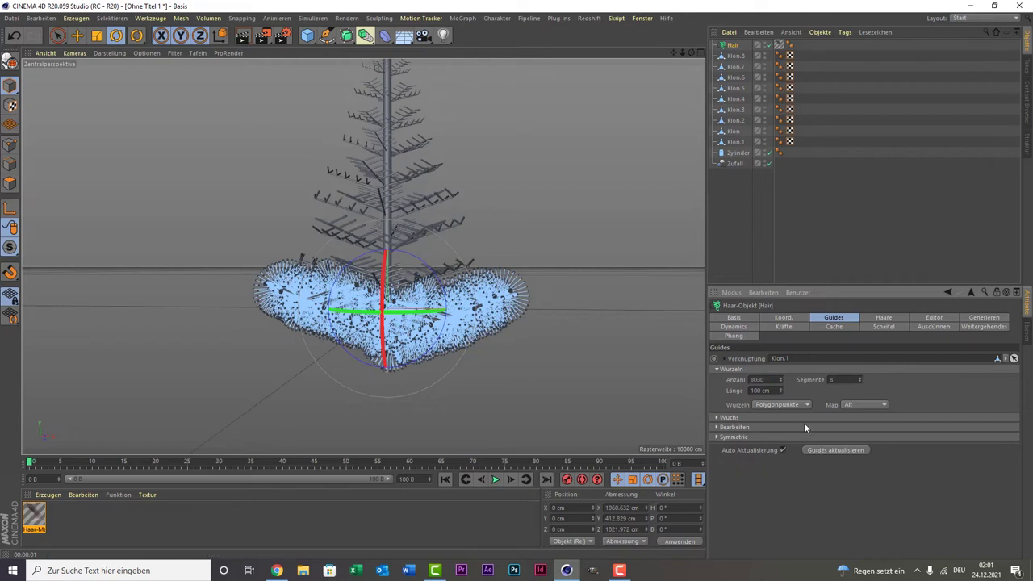
click(784, 326)
Test the hair dynamics, rewind to frame 0, disable dynamics and render the hair-covered Klon.1 tier
click(743, 327)
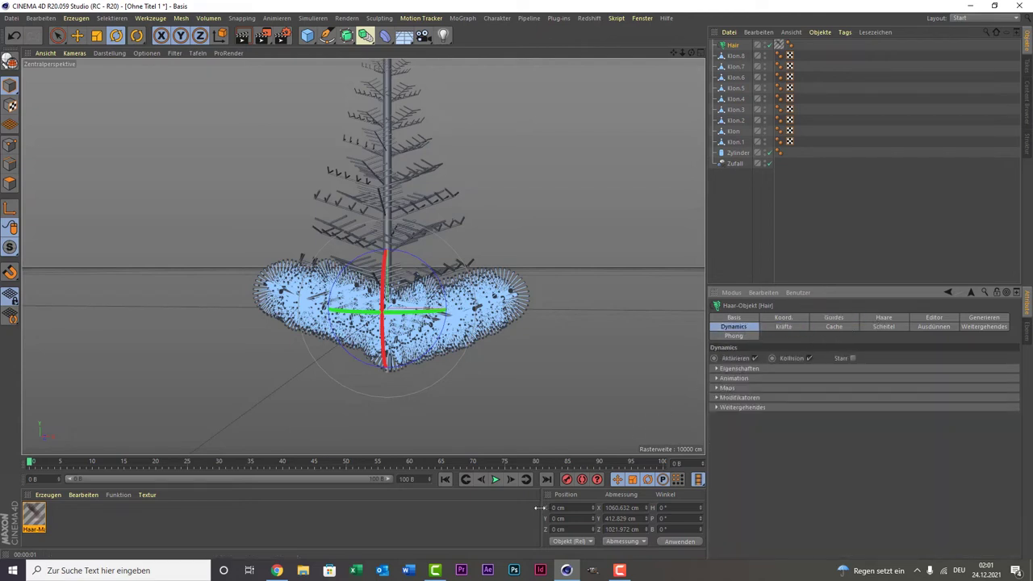
click(493, 485)
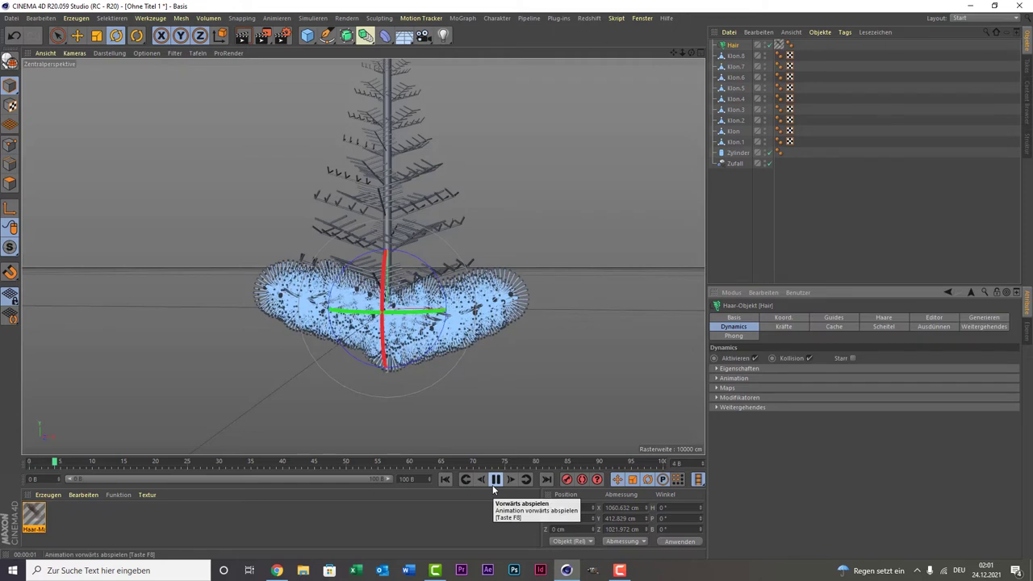
click(494, 482)
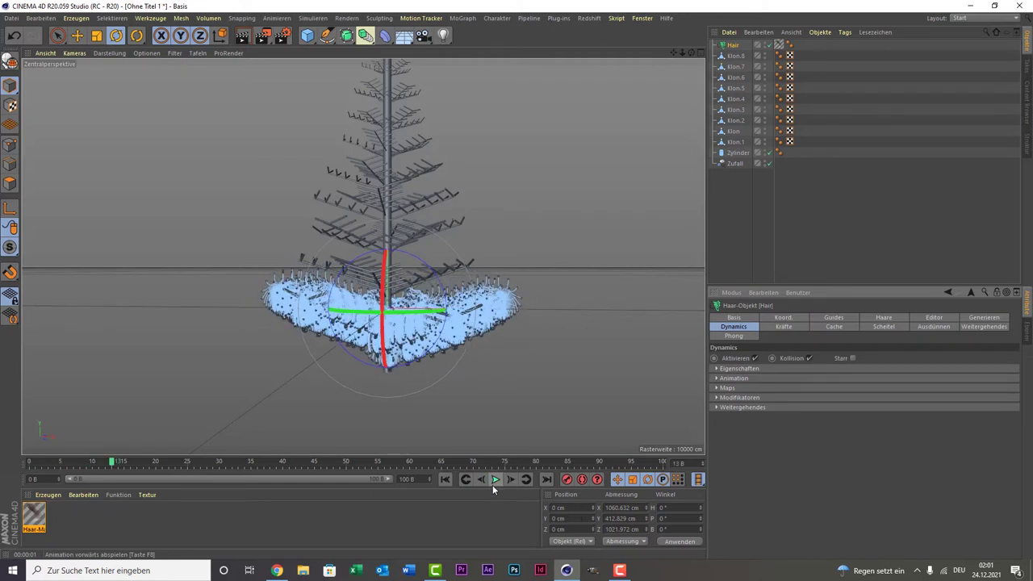
click(445, 479)
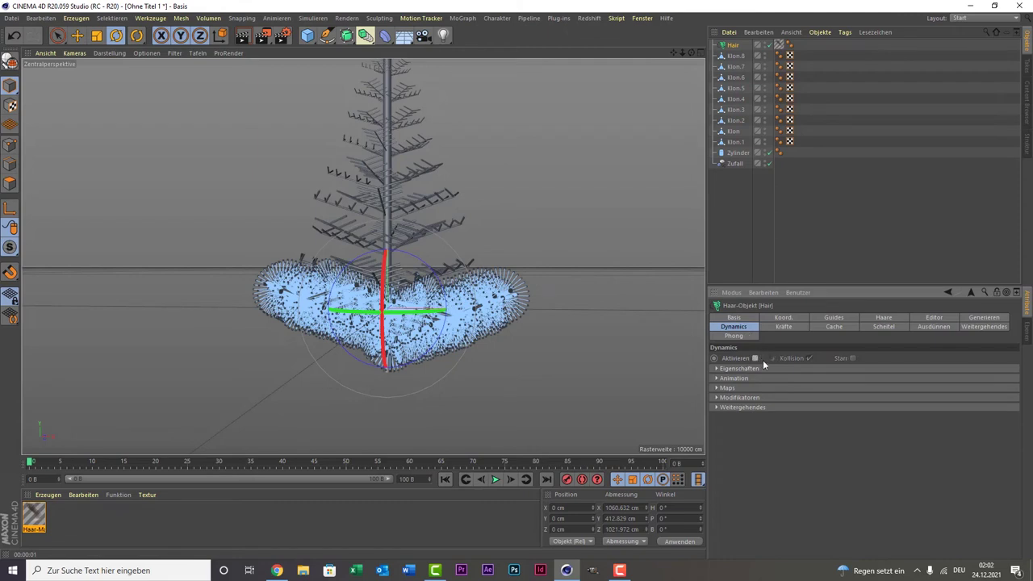
click(836, 321)
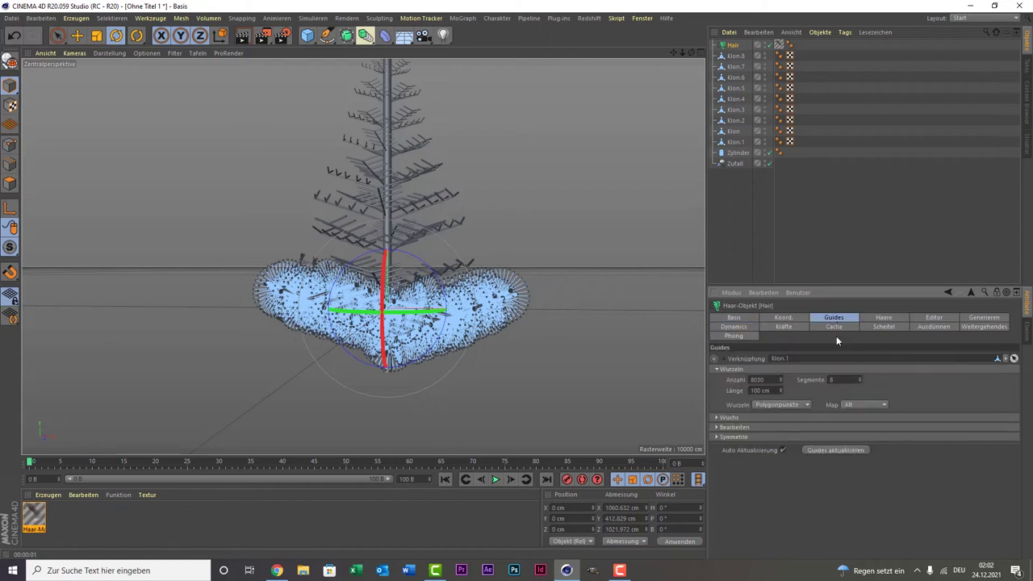
click(249, 38)
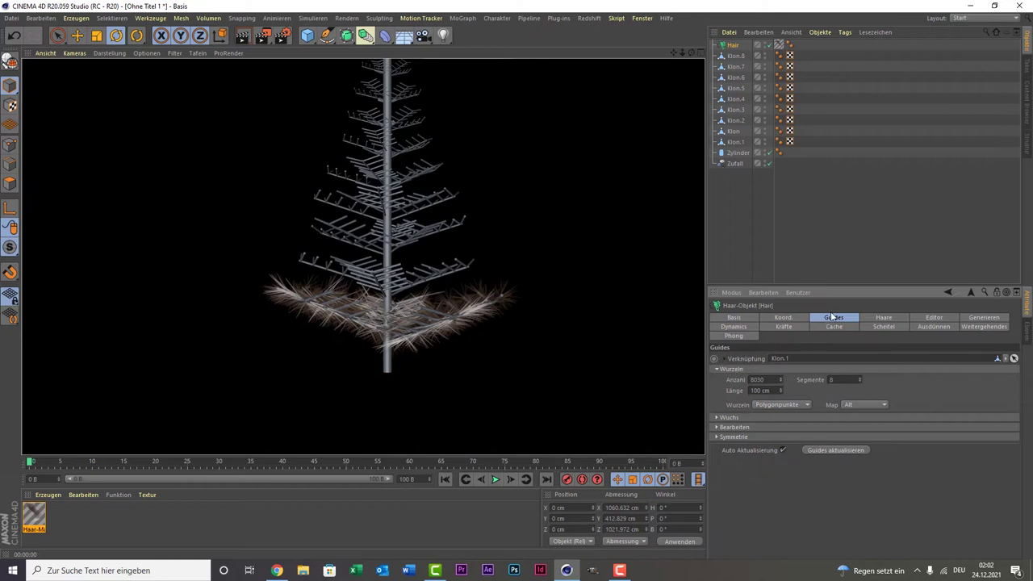
Set the Hair object's Klonen to 4 and render the denser hair
click(874, 319)
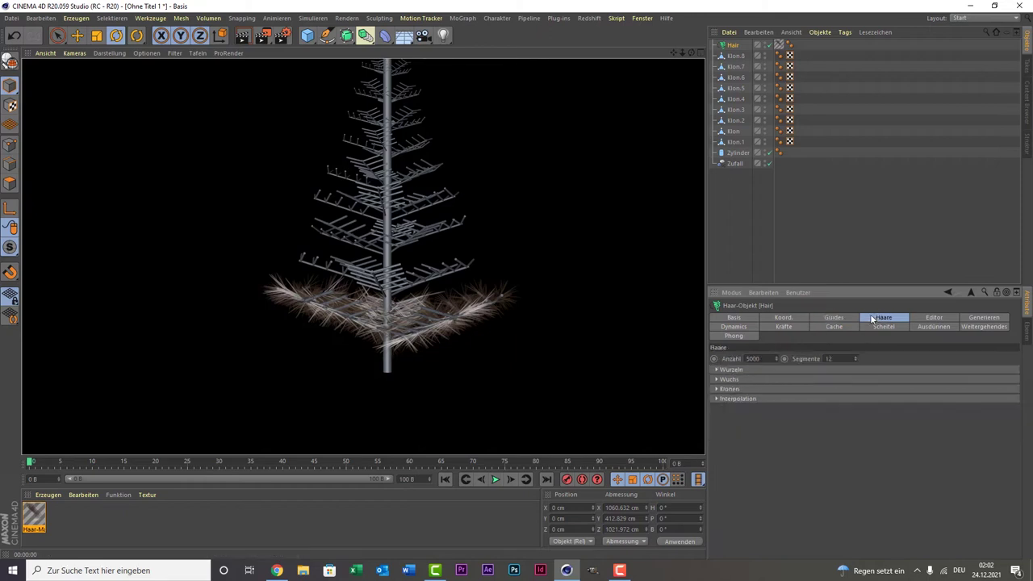
click(715, 389)
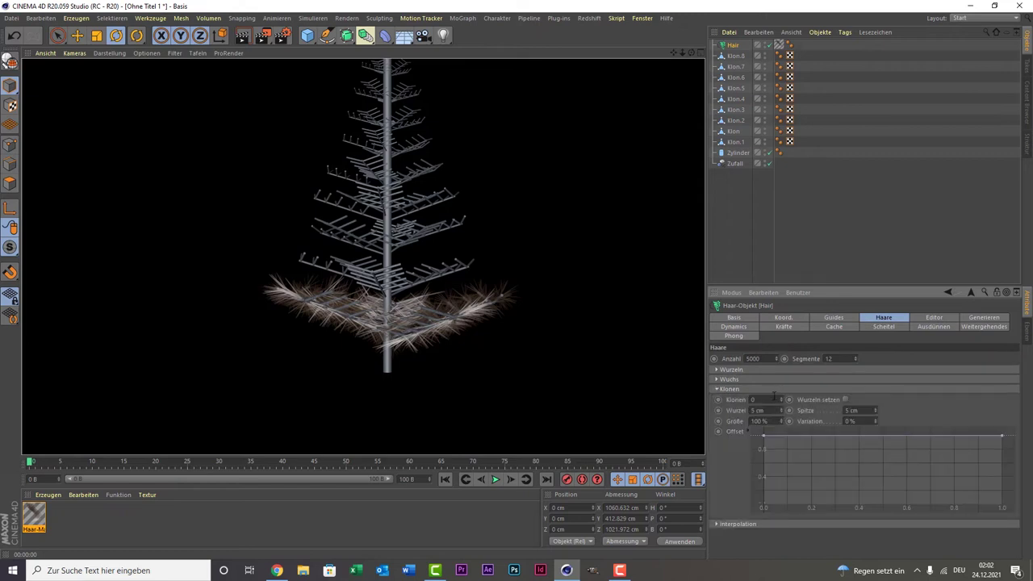
text(4)
click(851, 261)
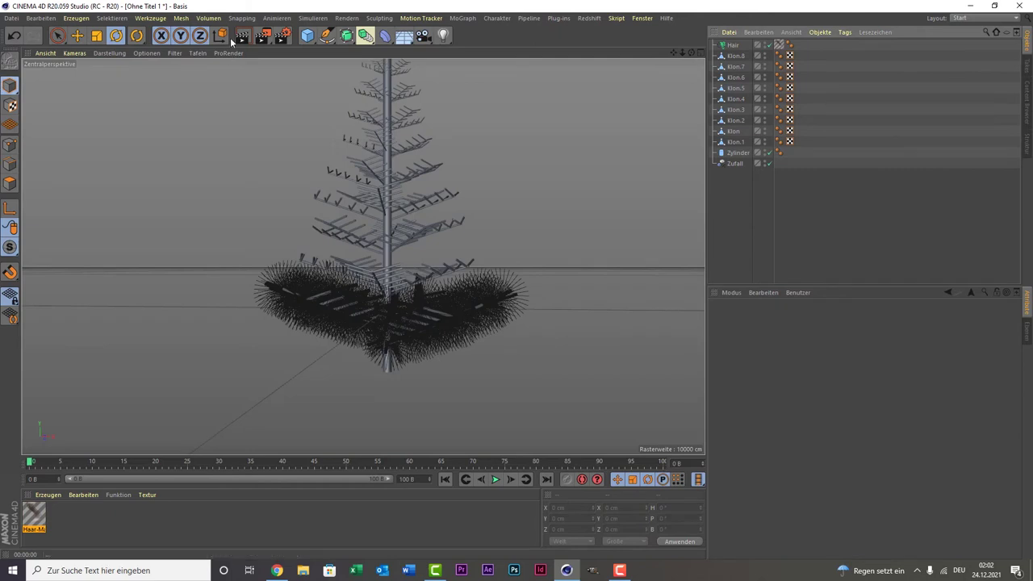
click(251, 32)
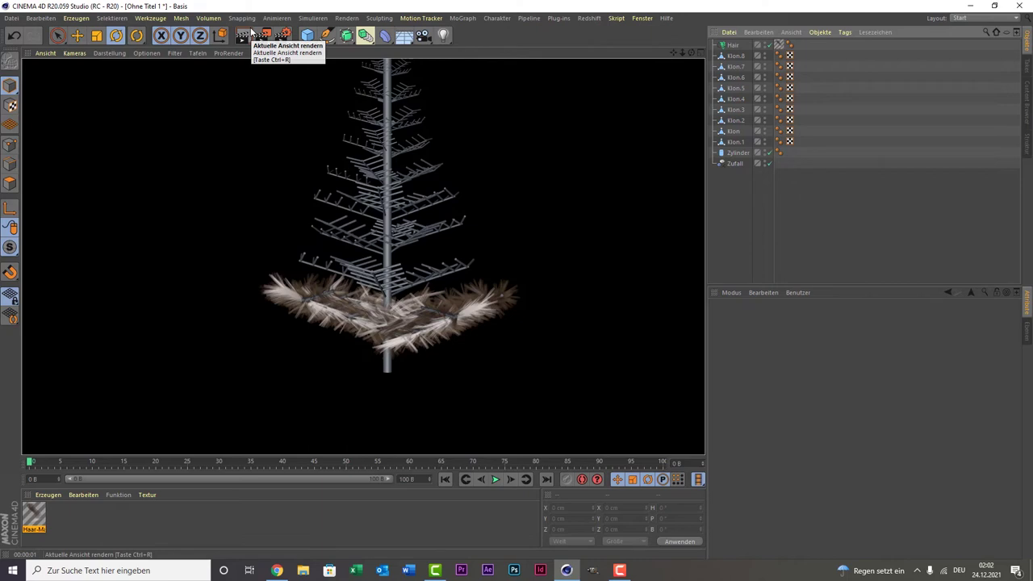
Recolour the Haar-Mat Farbe gradient from dark green at the start to bright green at the end
click(126, 511)
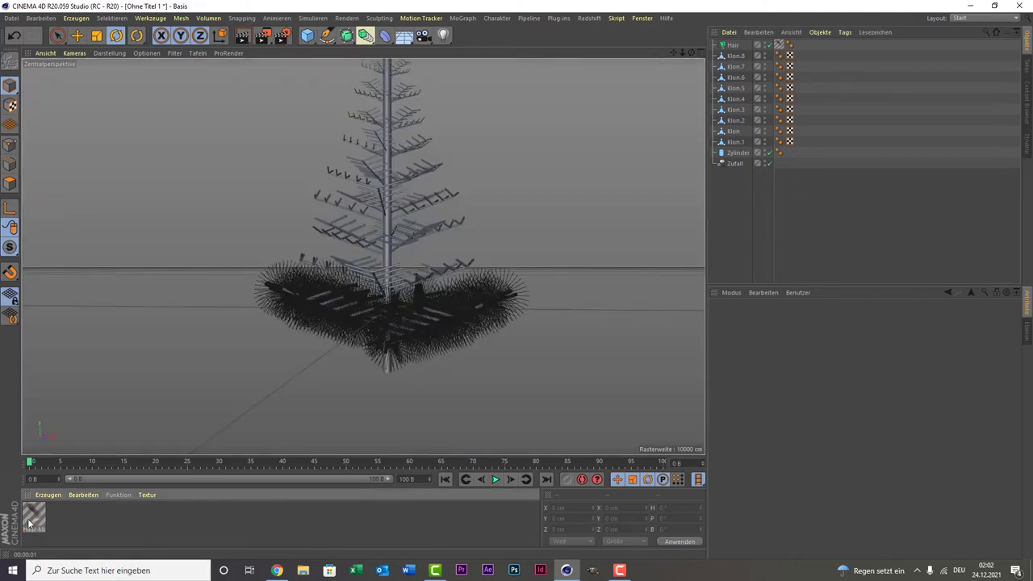
double_click(36, 512)
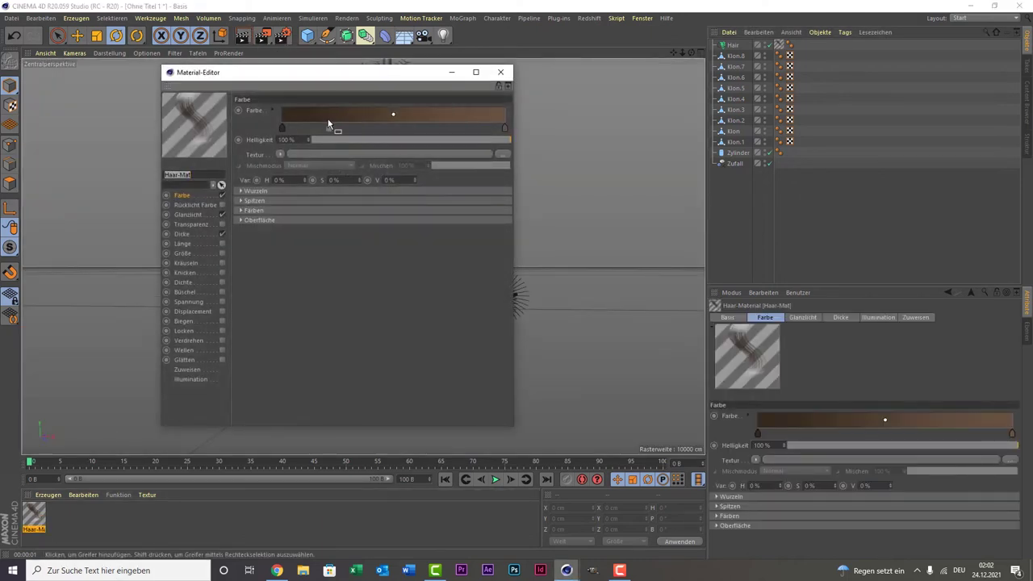
double_click(282, 129)
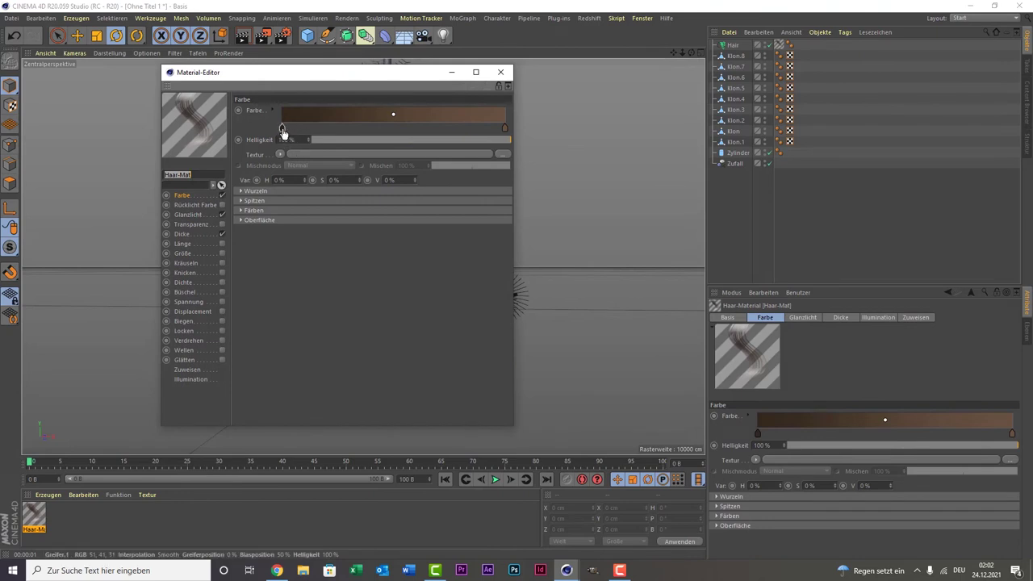
click(279, 143)
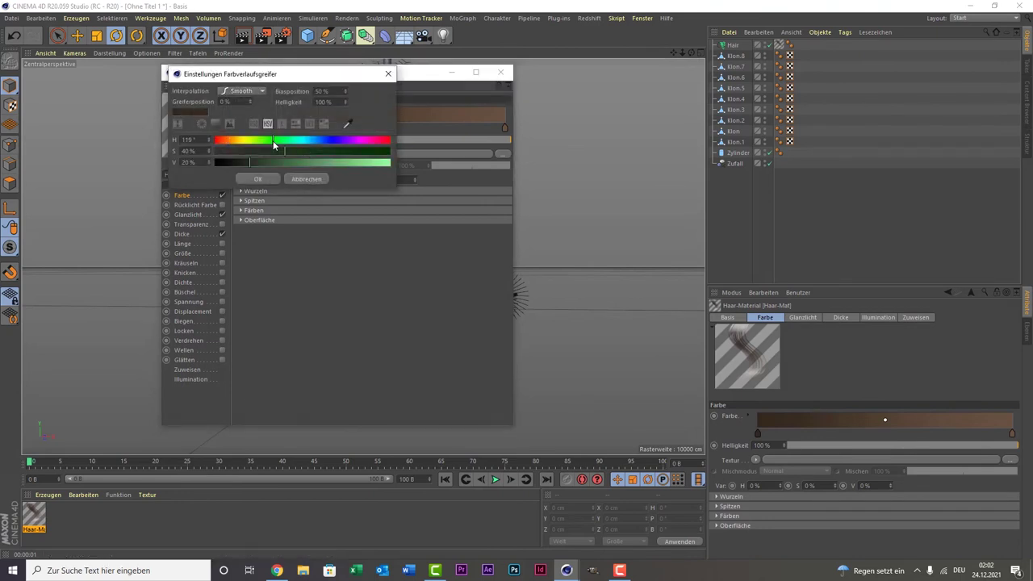
drag(273, 167, 457, 150)
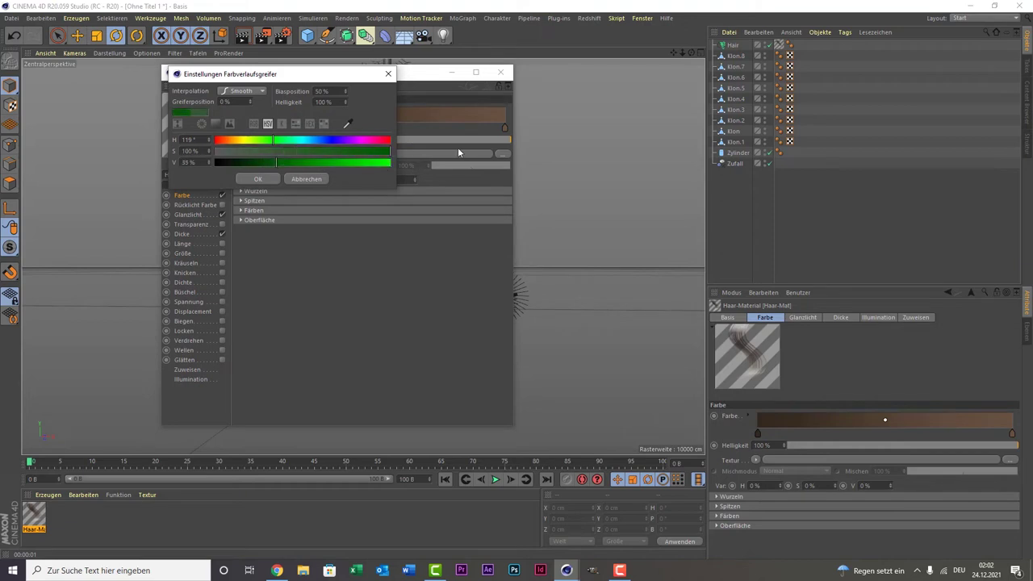
drag(277, 164, 263, 170)
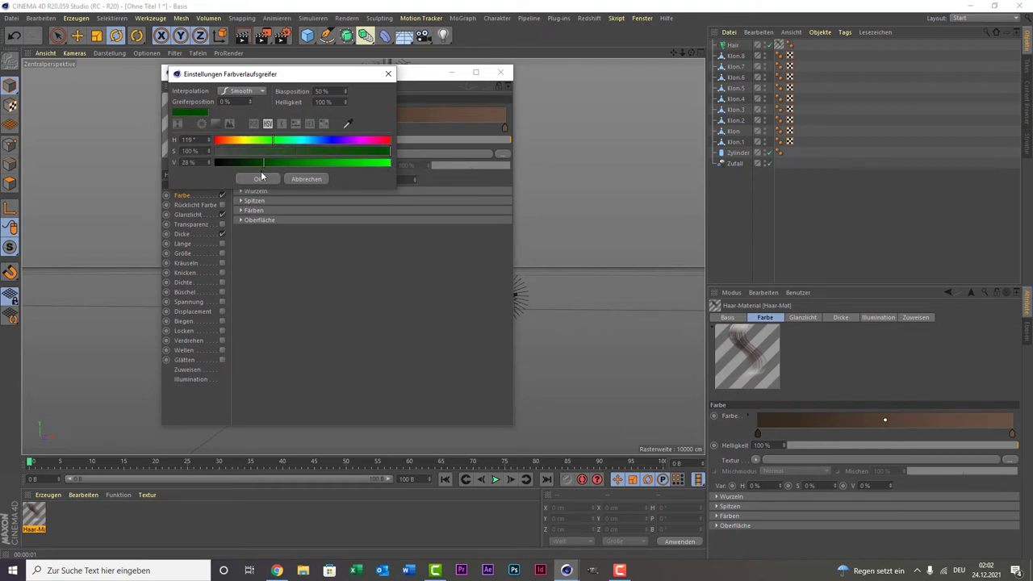
click(260, 178)
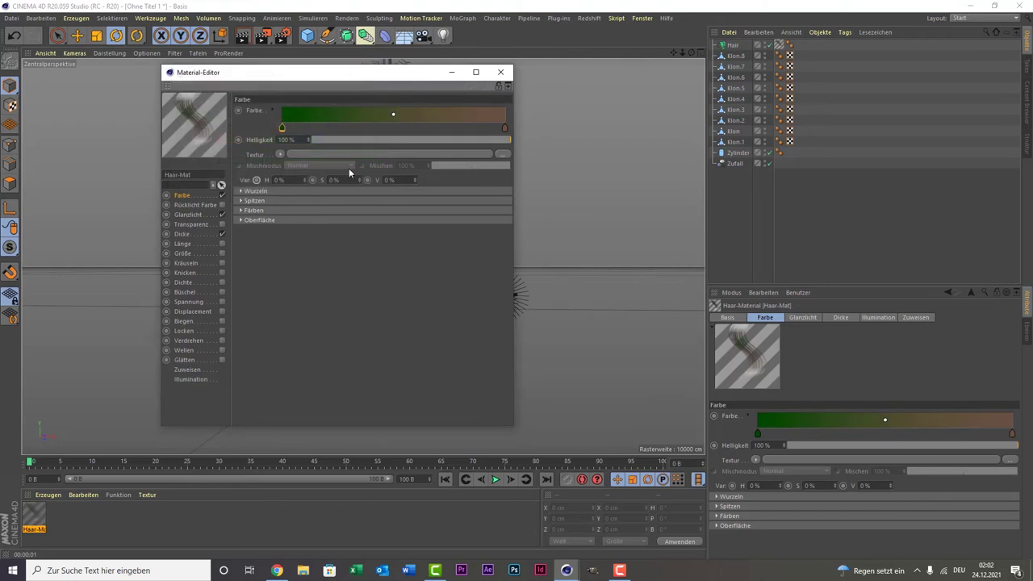
double_click(505, 132)
click(495, 143)
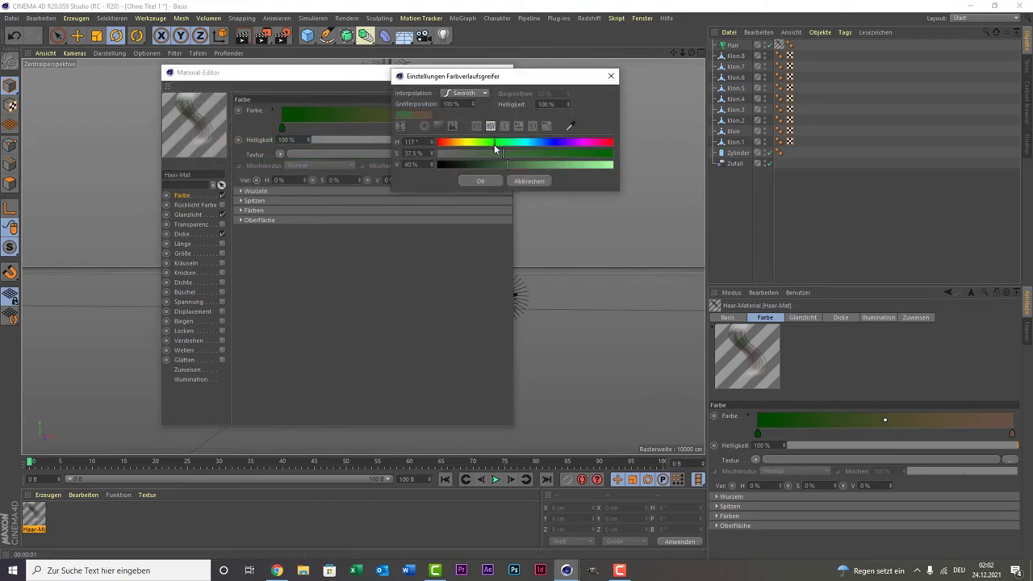
drag(507, 153, 625, 156)
click(481, 181)
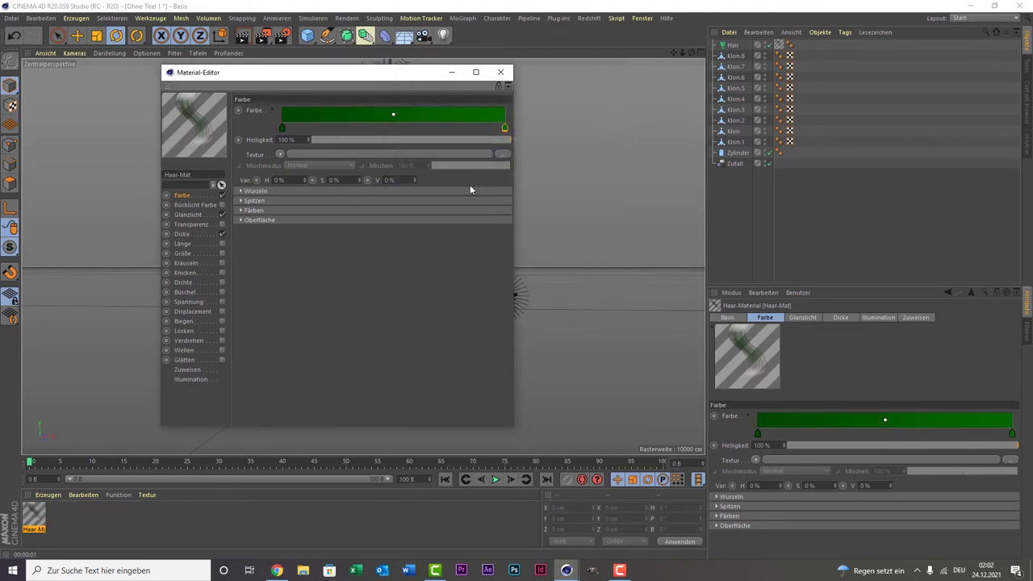
Make the Haar-Mat Glanzlicht highlight a saturated green
click(192, 215)
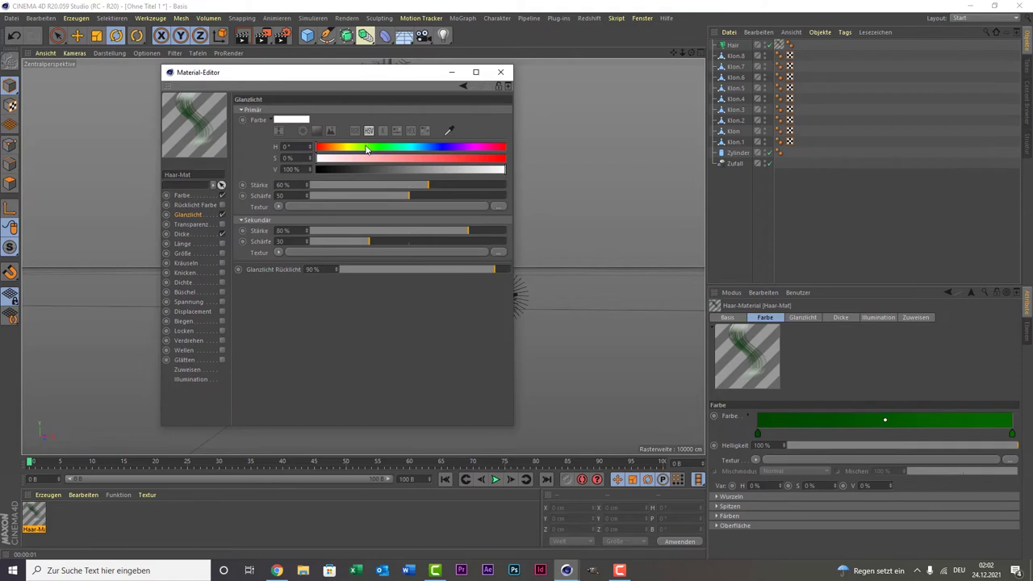
drag(368, 149, 507, 159)
drag(430, 169, 405, 171)
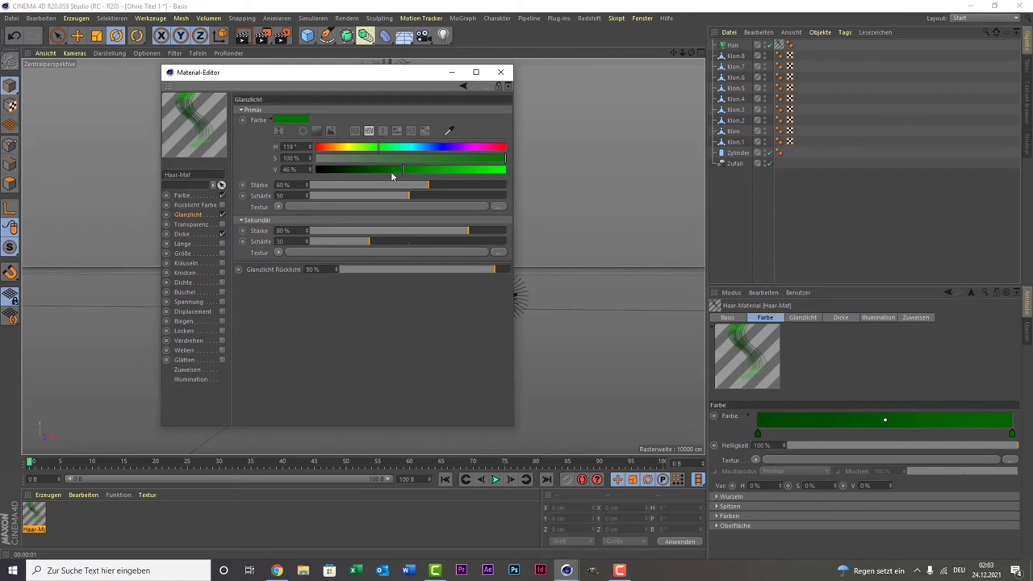
Set the hair's Dicke Wurzeln root thickness to 2 cm
click(184, 234)
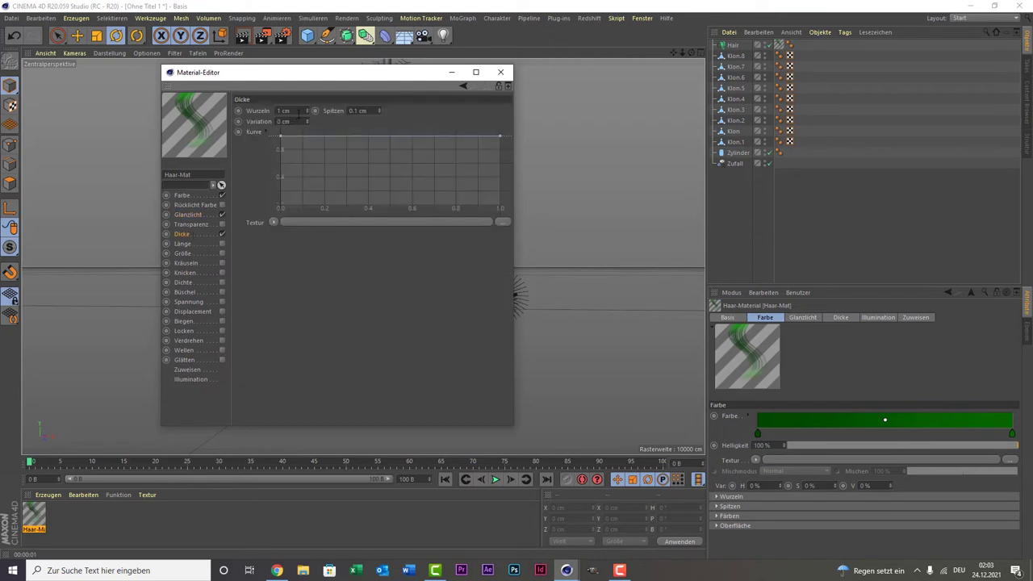
text(3)
key(Return)
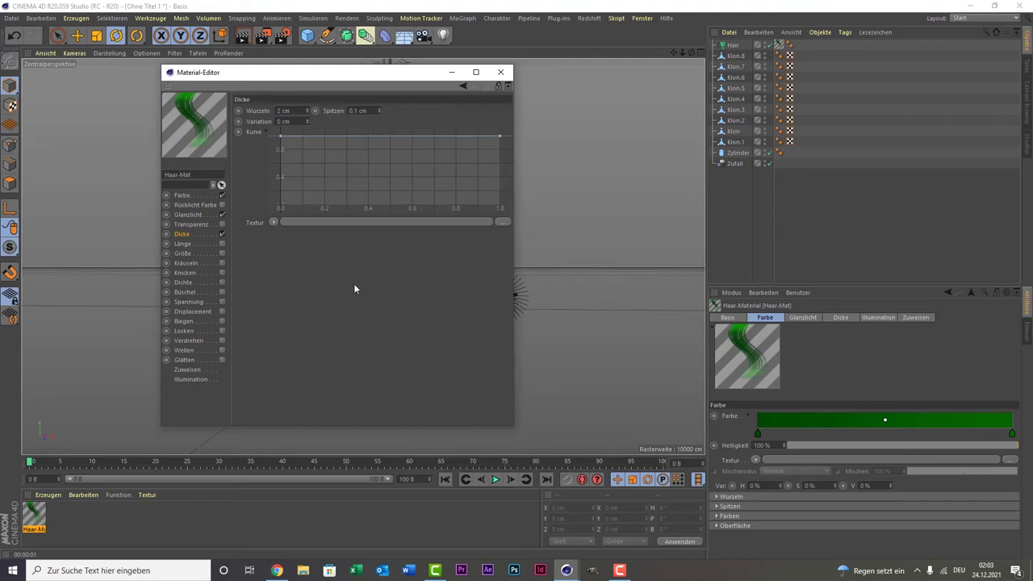
Enable Kräuseln with its curve flattened at full strength 1.0, then close the material editor
click(221, 263)
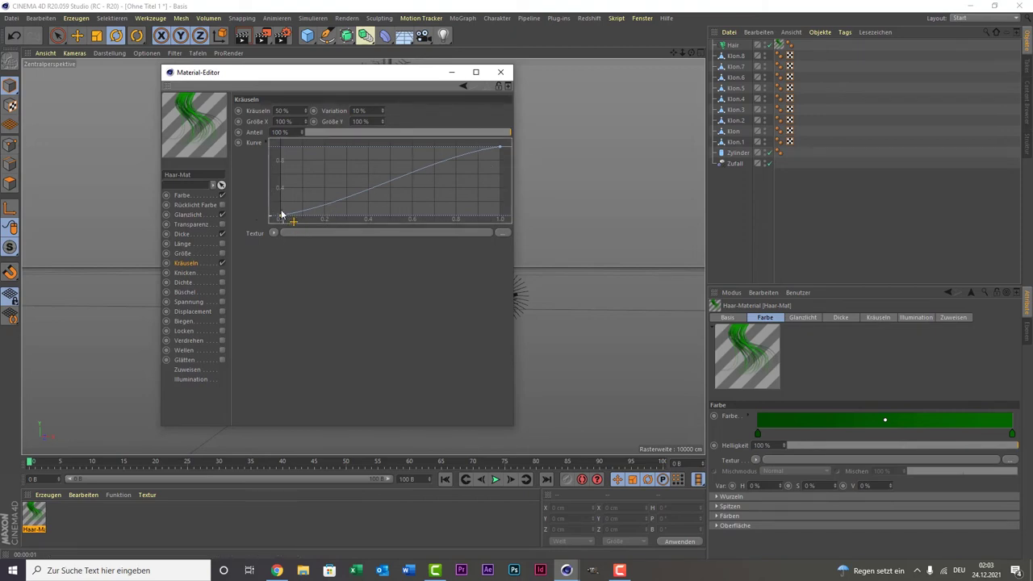
drag(283, 216, 281, 149)
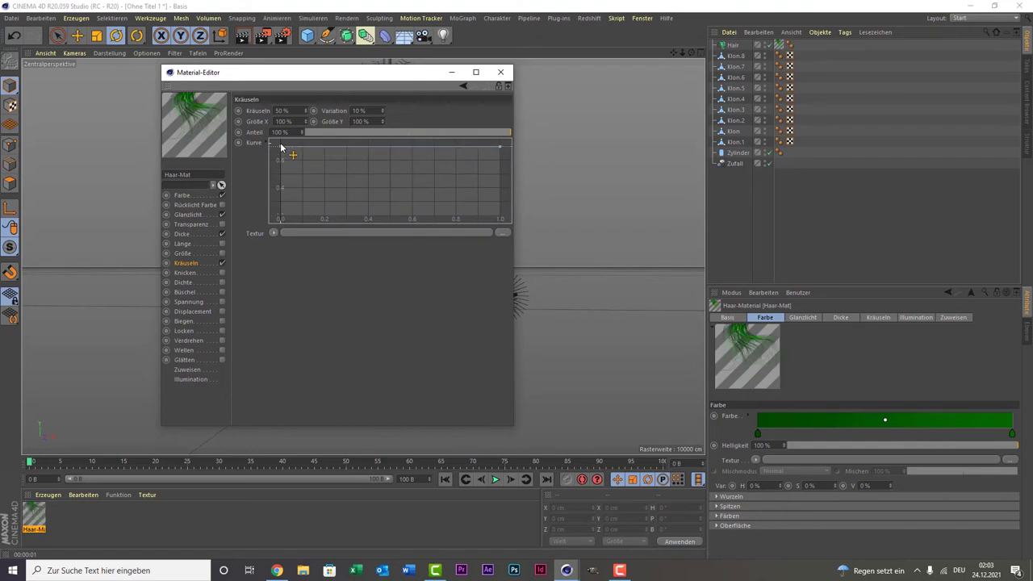
click(504, 72)
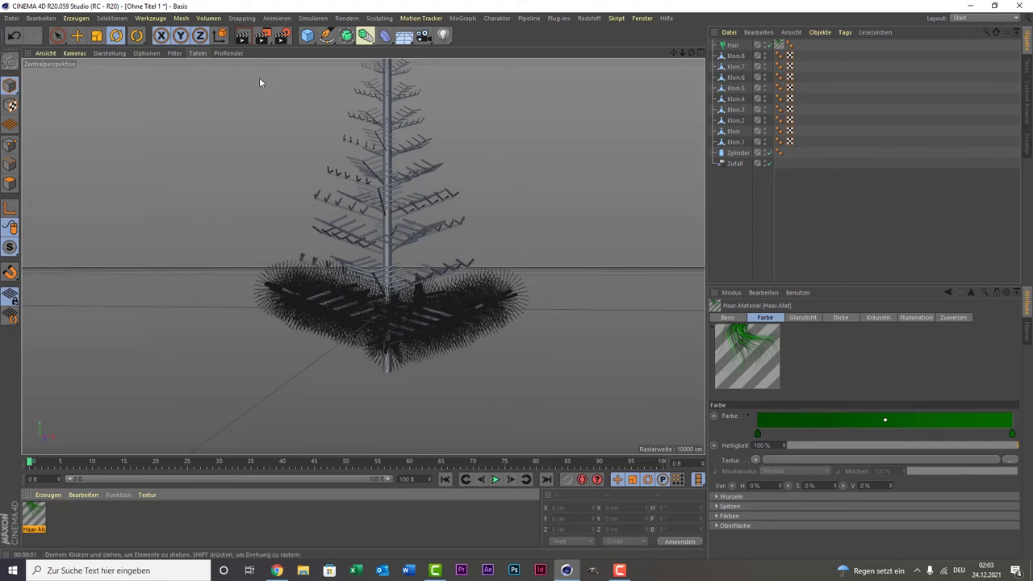
Render the tree to preview the green needles, then reopen Haar-Mat's Farbe channel
click(249, 37)
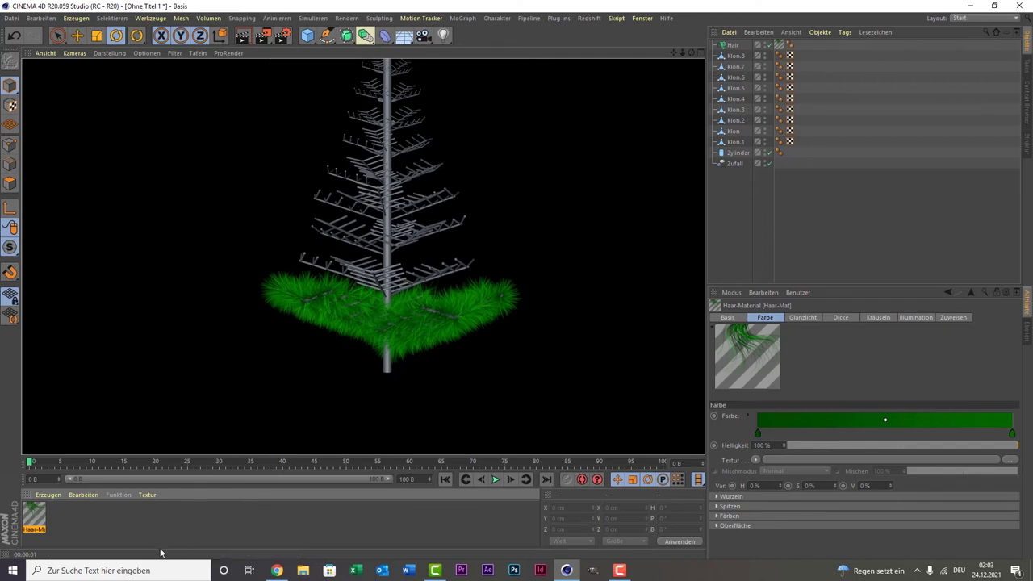
double_click(34, 516)
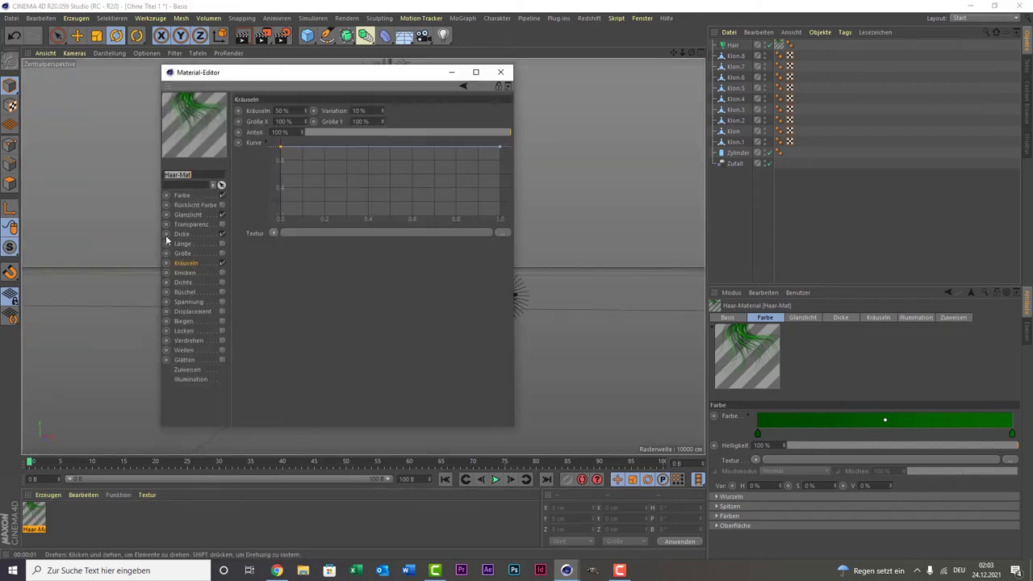
click(199, 194)
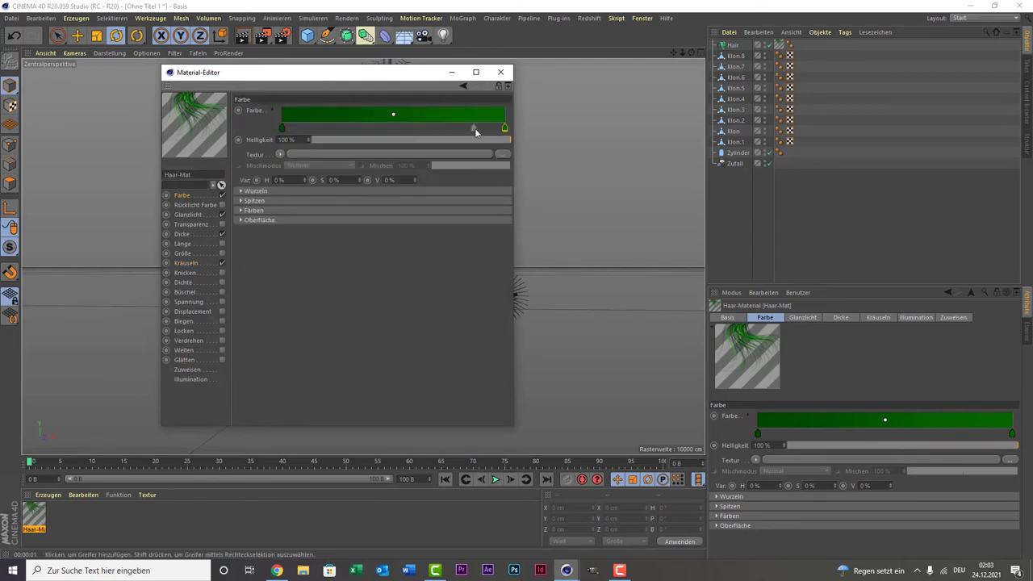
Darken both Farbe gradient knots to about 20% and 31% brightness and re-render the tree
double_click(505, 128)
drag(490, 158, 480, 159)
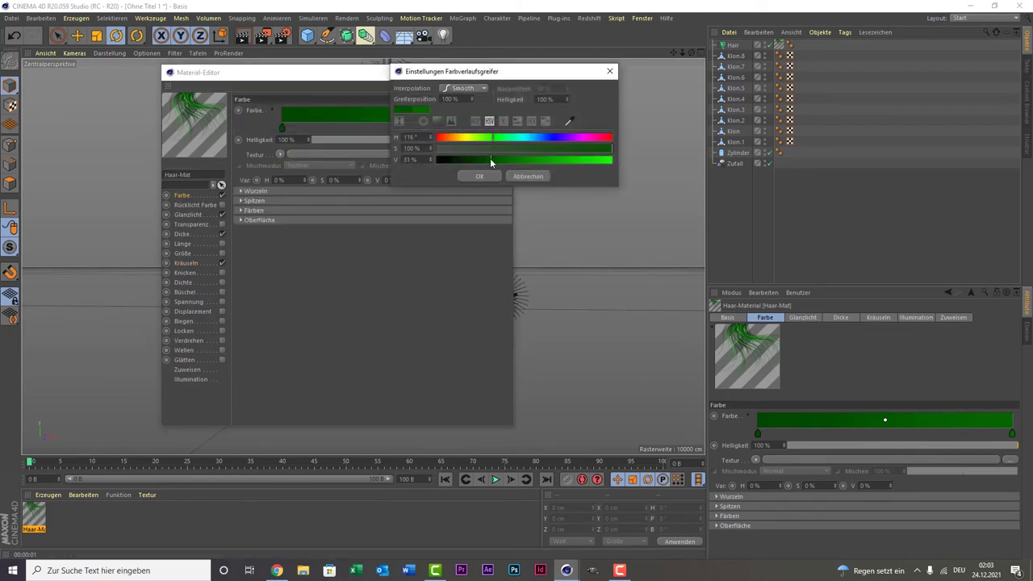
click(479, 177)
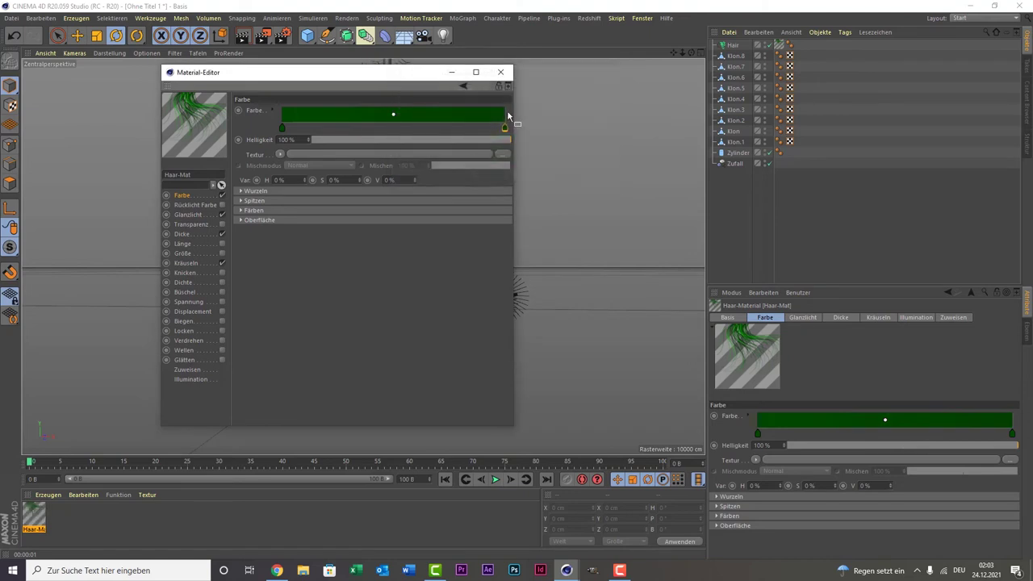
double_click(283, 128)
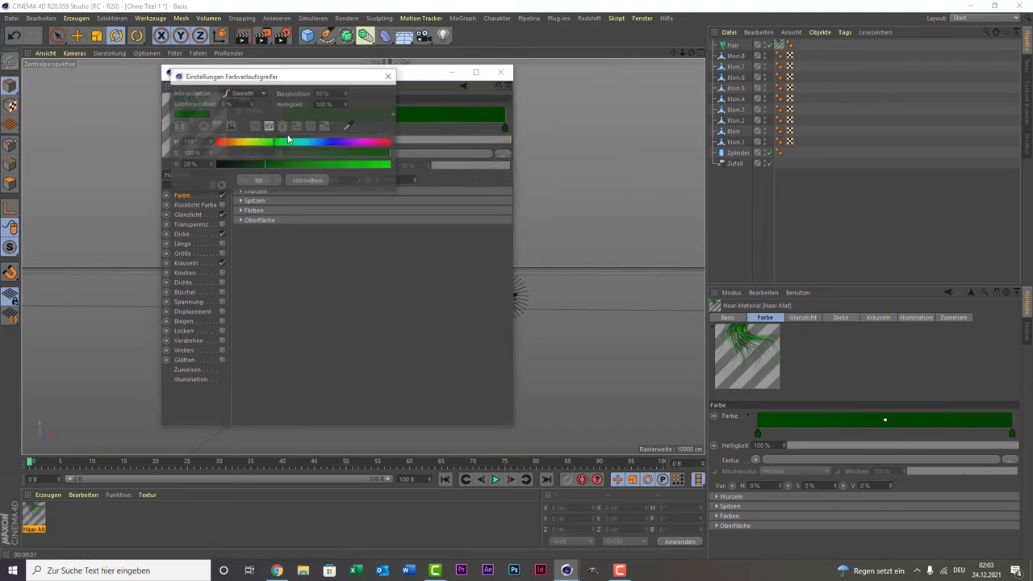
drag(259, 165, 247, 166)
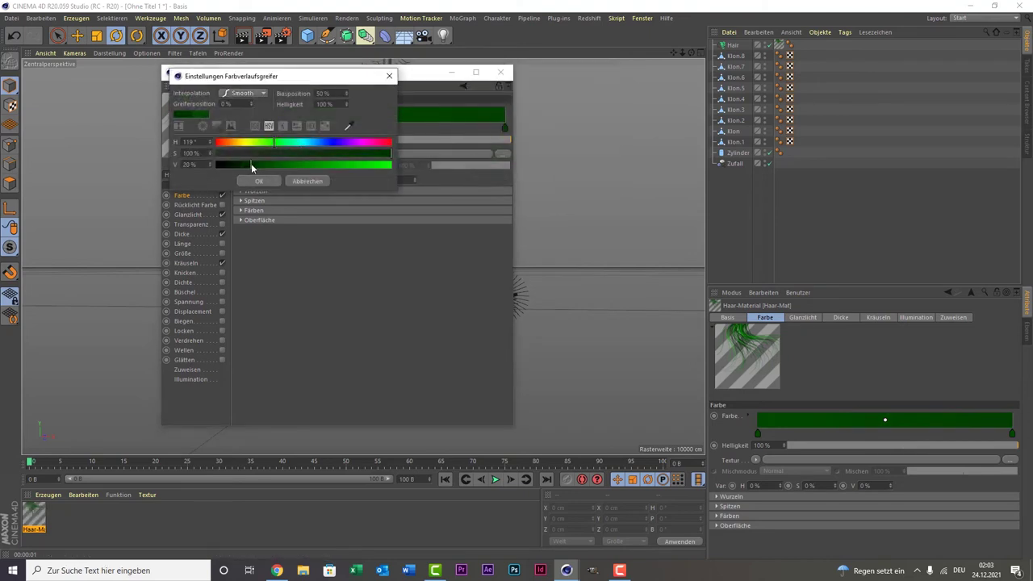
click(257, 182)
click(500, 72)
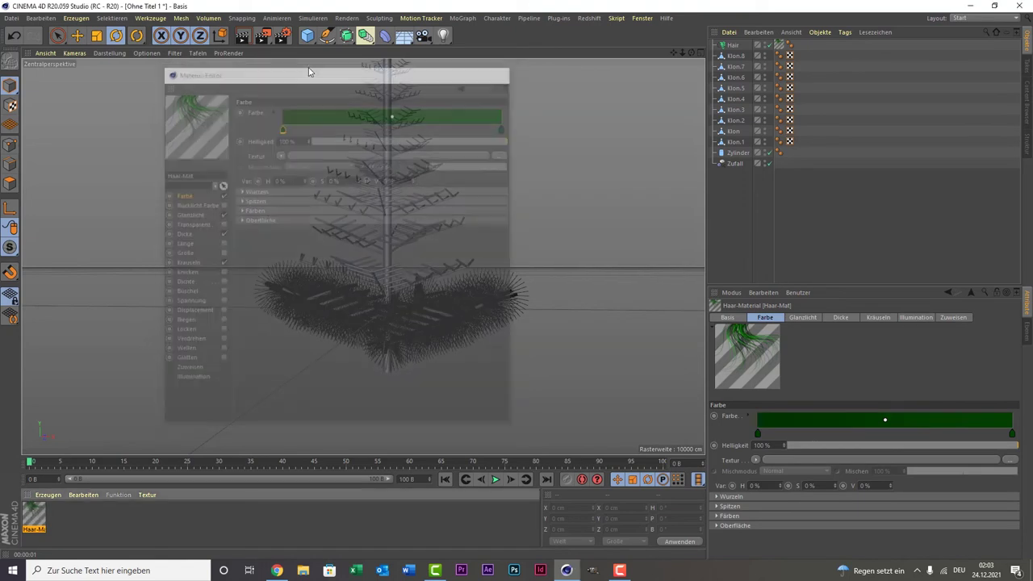
click(242, 37)
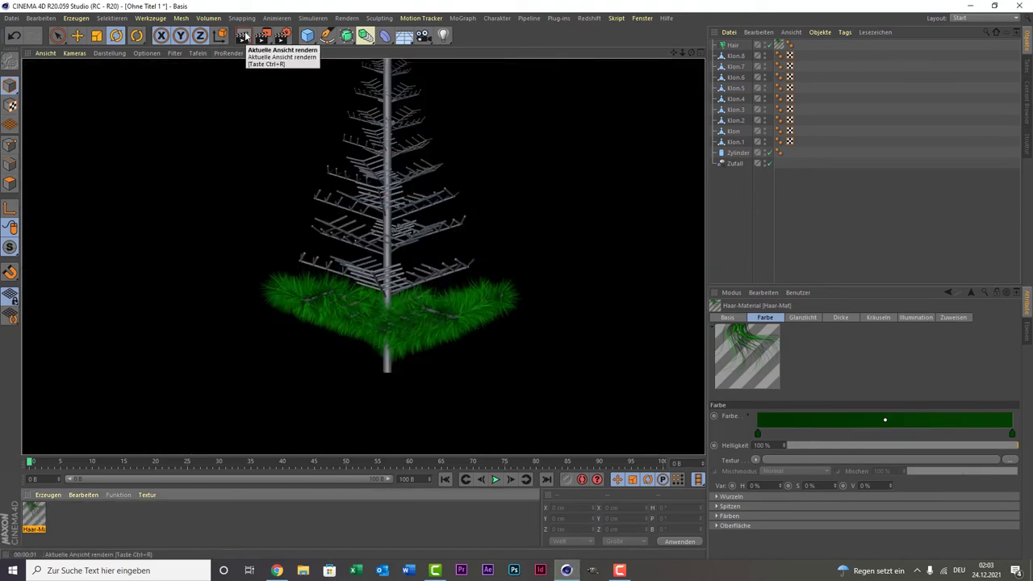
Clear the render and inspect Hair and each branch tier from Klon.1 up to Klon.8
click(237, 406)
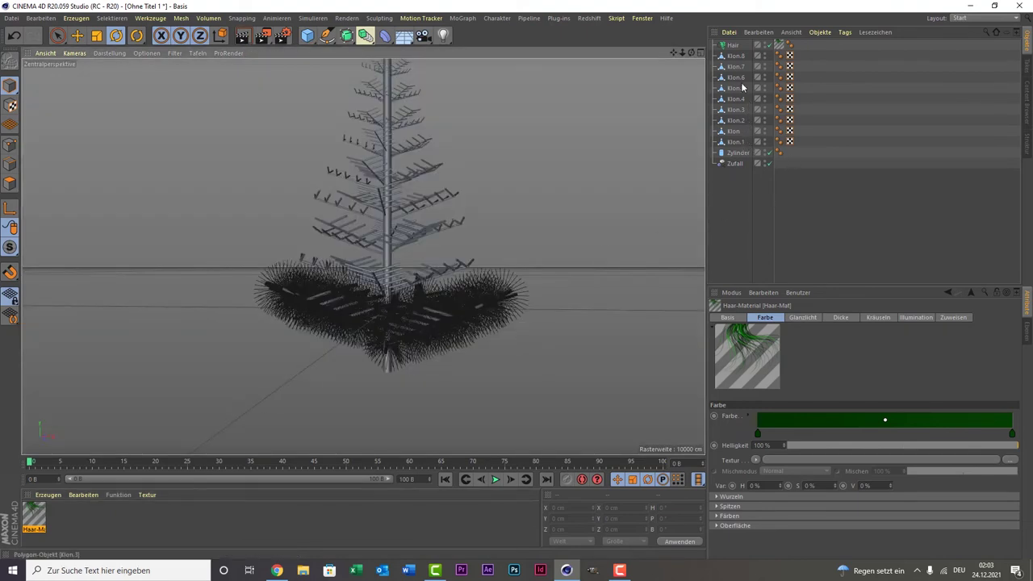
click(734, 45)
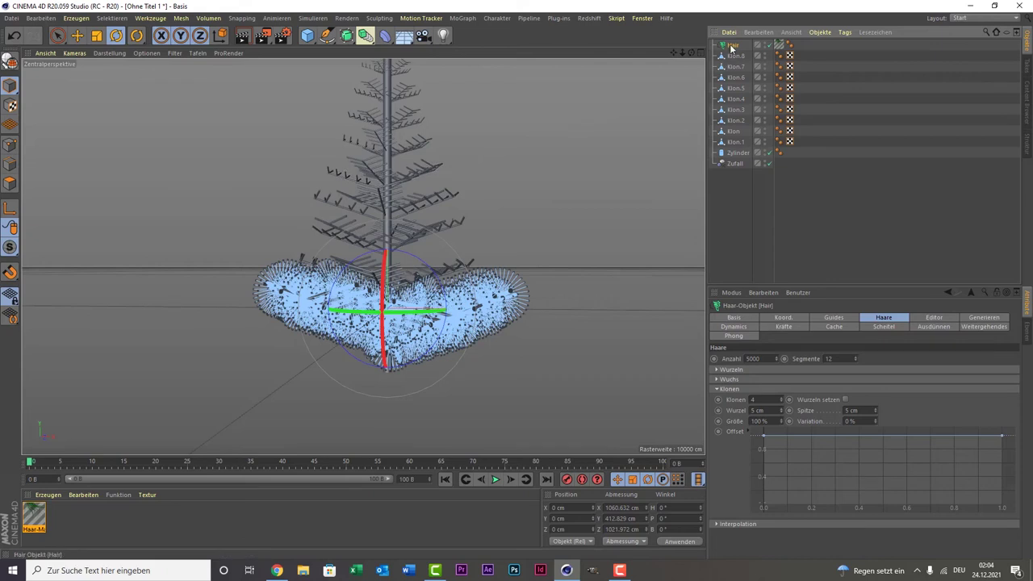
click(737, 142)
click(736, 129)
click(737, 113)
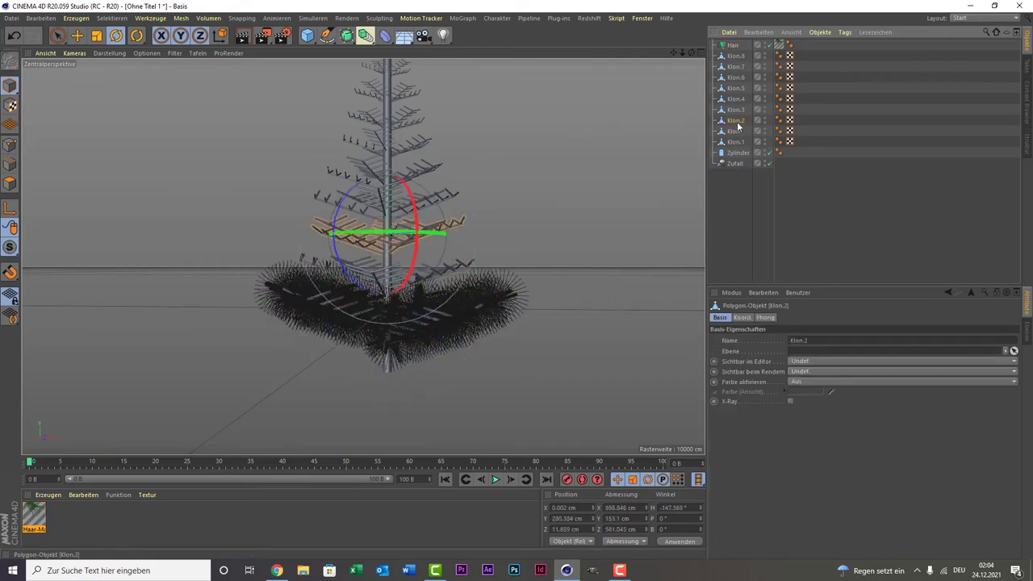
click(737, 99)
click(737, 88)
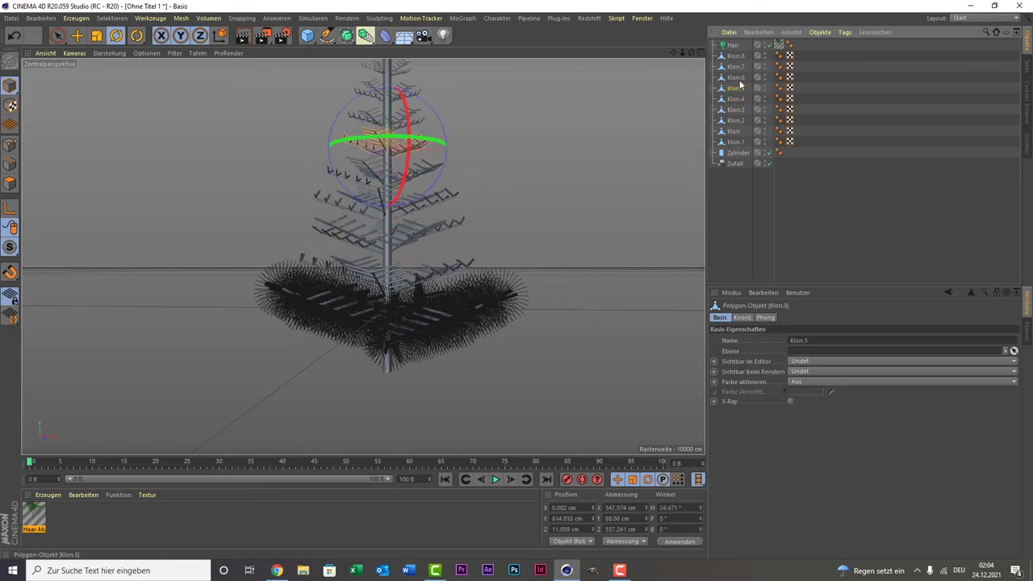
click(740, 76)
click(741, 67)
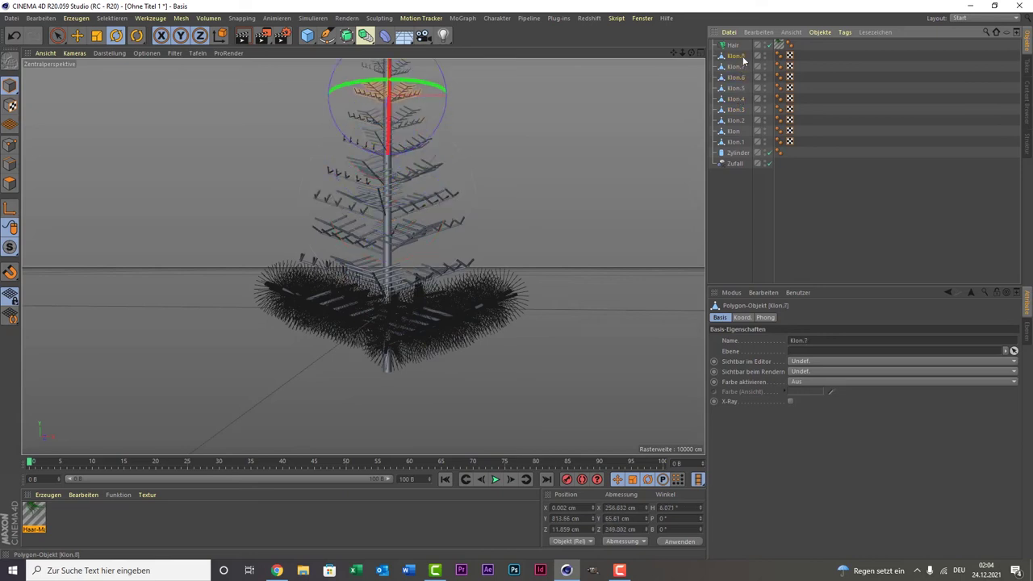
click(740, 57)
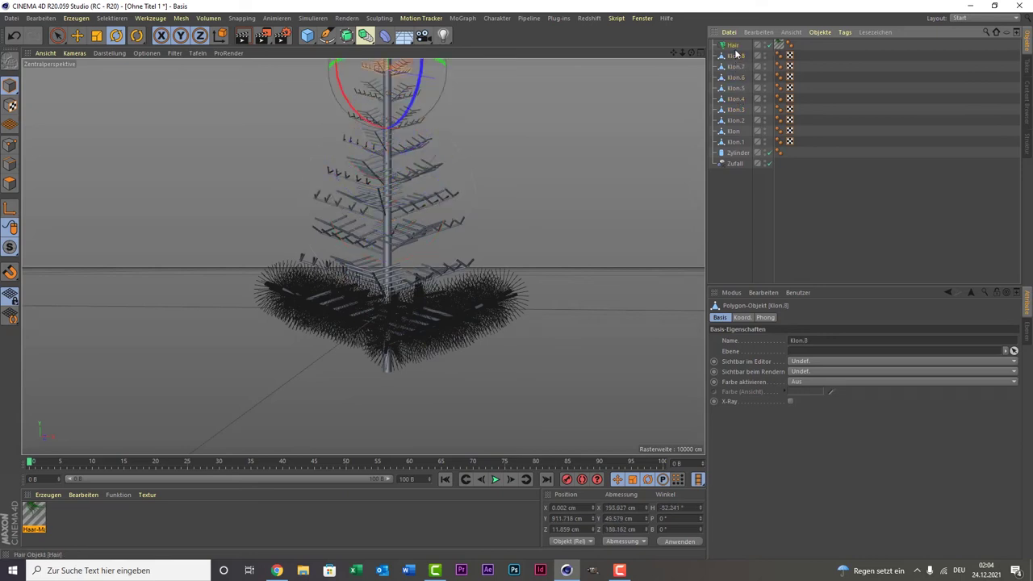
click(735, 46)
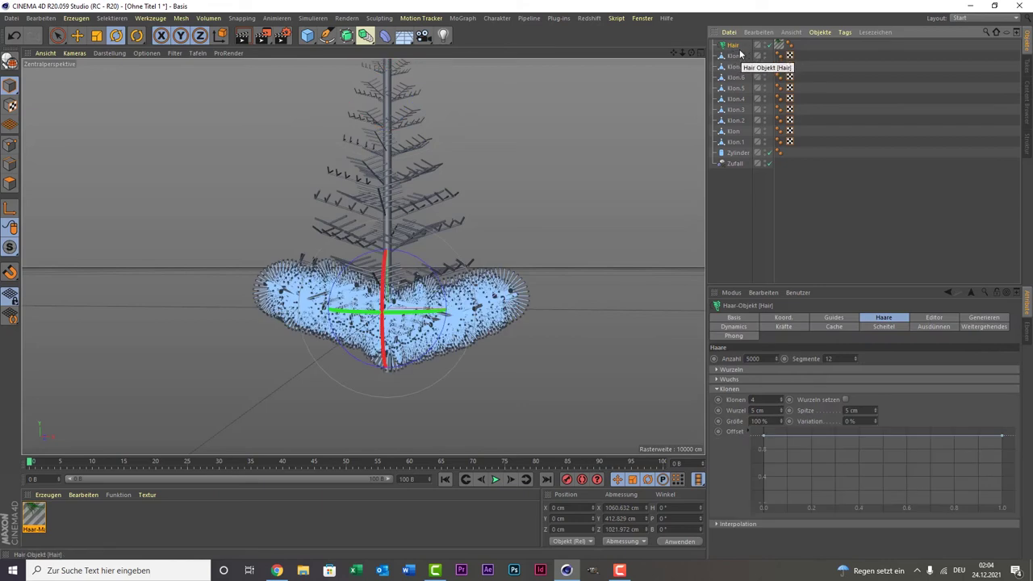
Copy and paste the Hair object to make additional hair copies
key(ctrl+c)
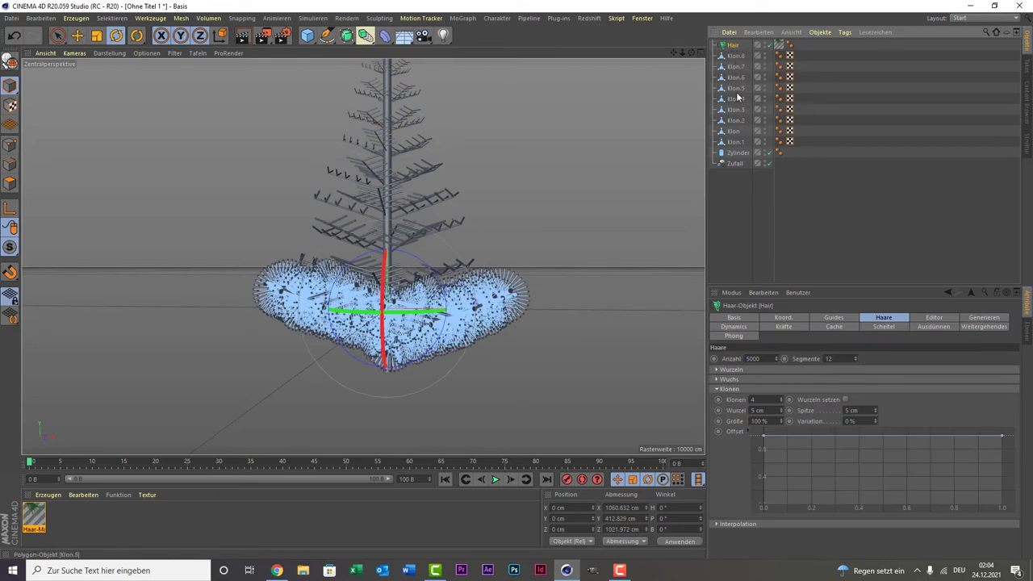
key(ctrl+v)
key(ctrl+v)
key(ctrl+v)
key(ctrl+v)
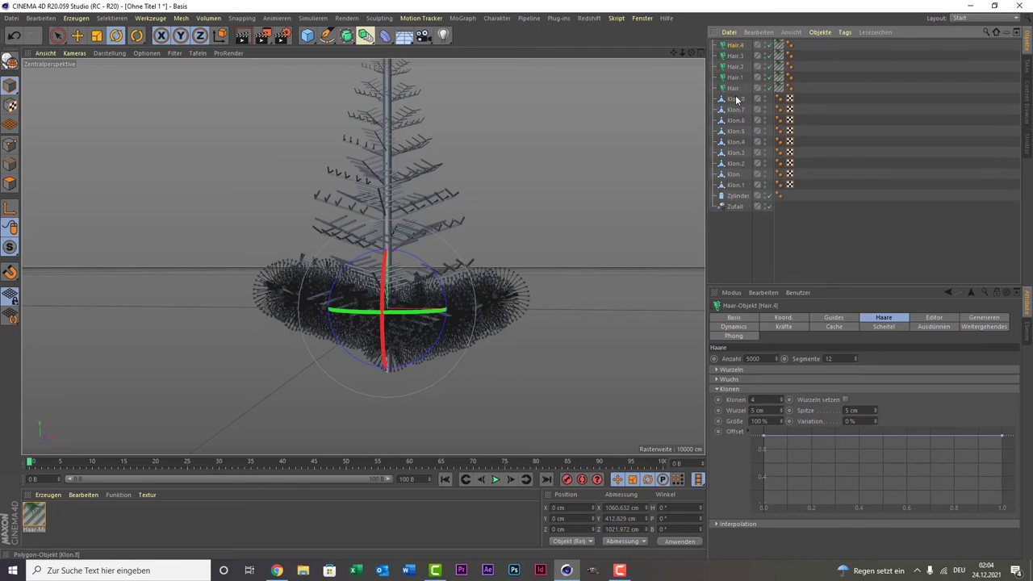
key(ctrl+v)
key(ctrl+v)
key(ctrl+v)
key(ctrl+v)
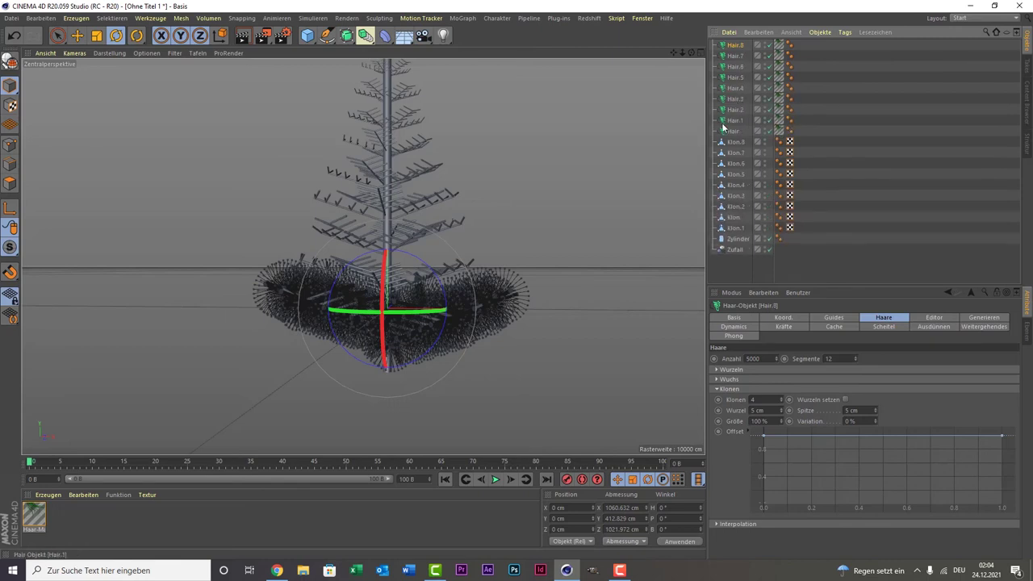
Confirm the base hair object's name as Hair and show its Guides settings
click(732, 130)
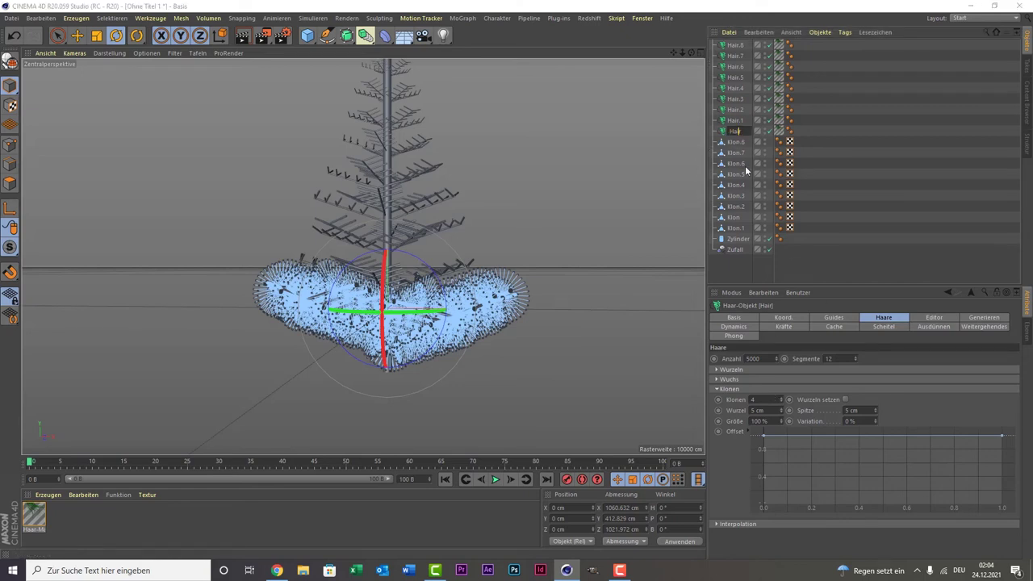
key(Return)
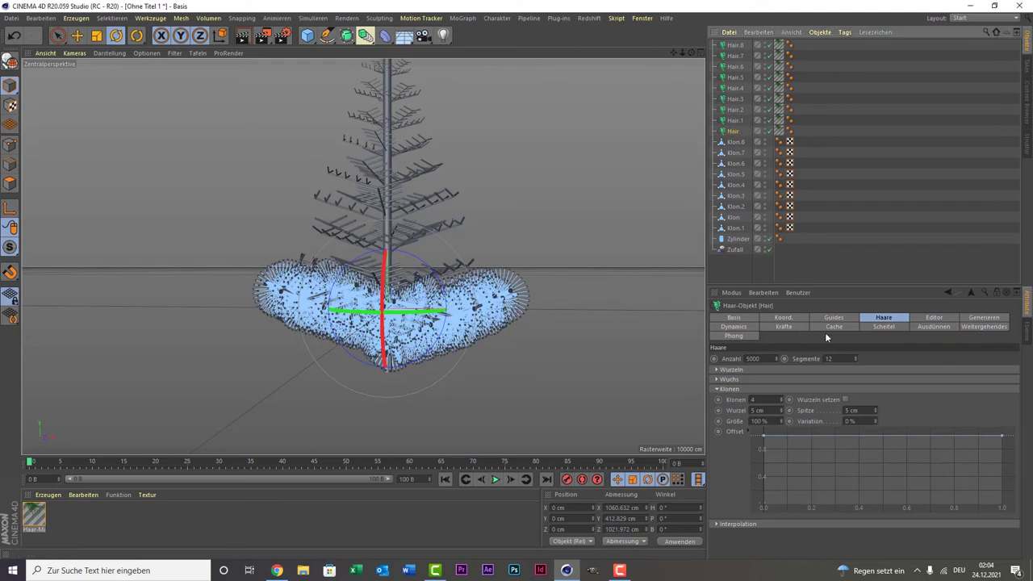
click(833, 318)
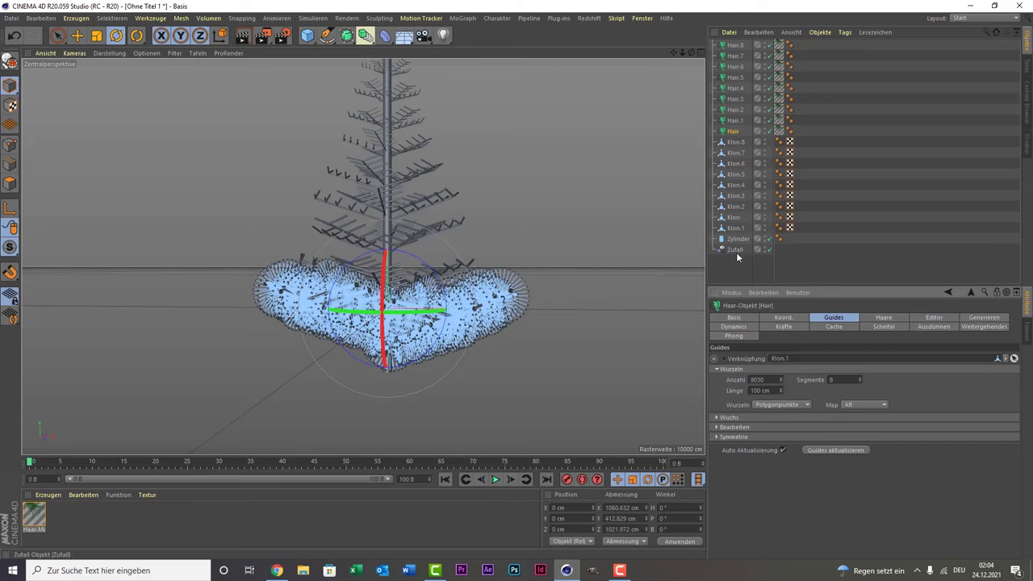
Link the roots of Hair through Hair.4 to their matching Klon branch tiers, starting with Klon.1
drag(735, 228, 791, 361)
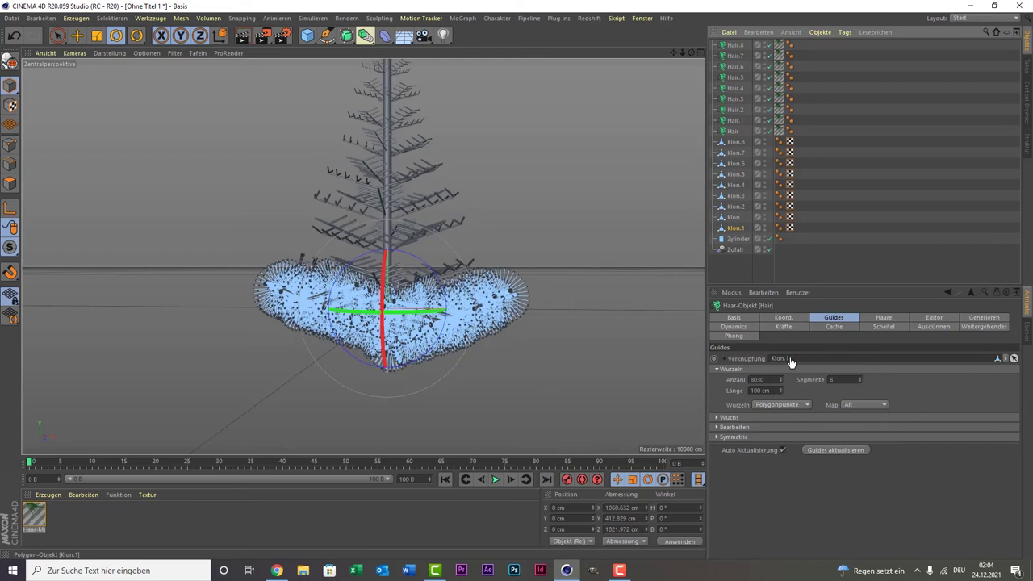
click(735, 121)
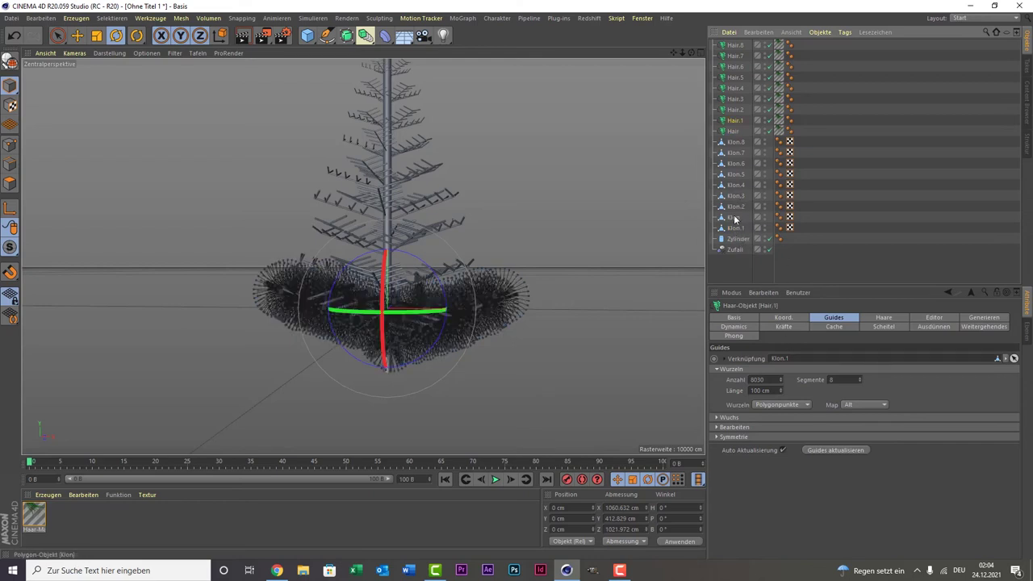
drag(735, 219, 780, 362)
click(744, 109)
drag(738, 206, 781, 355)
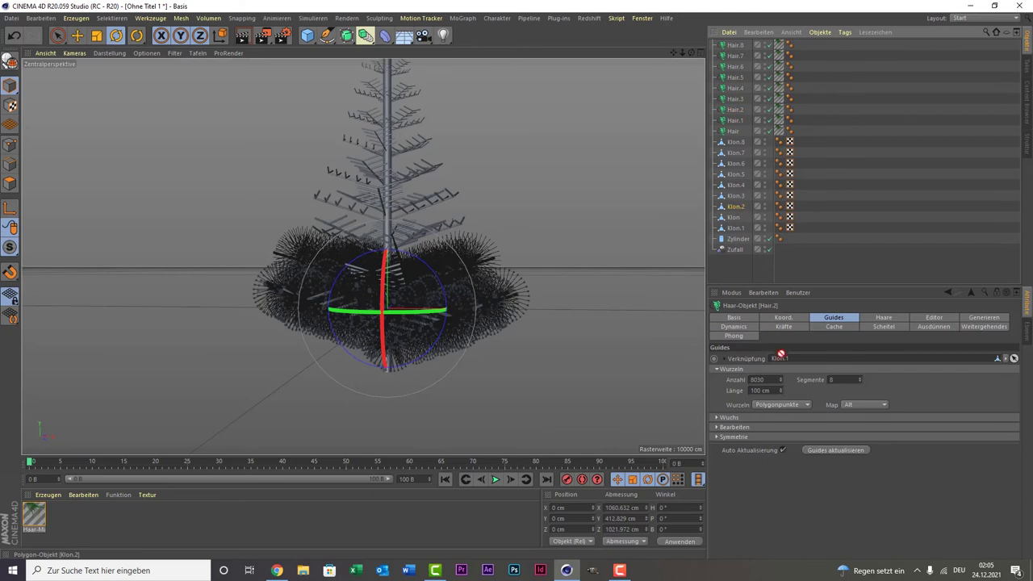
click(736, 99)
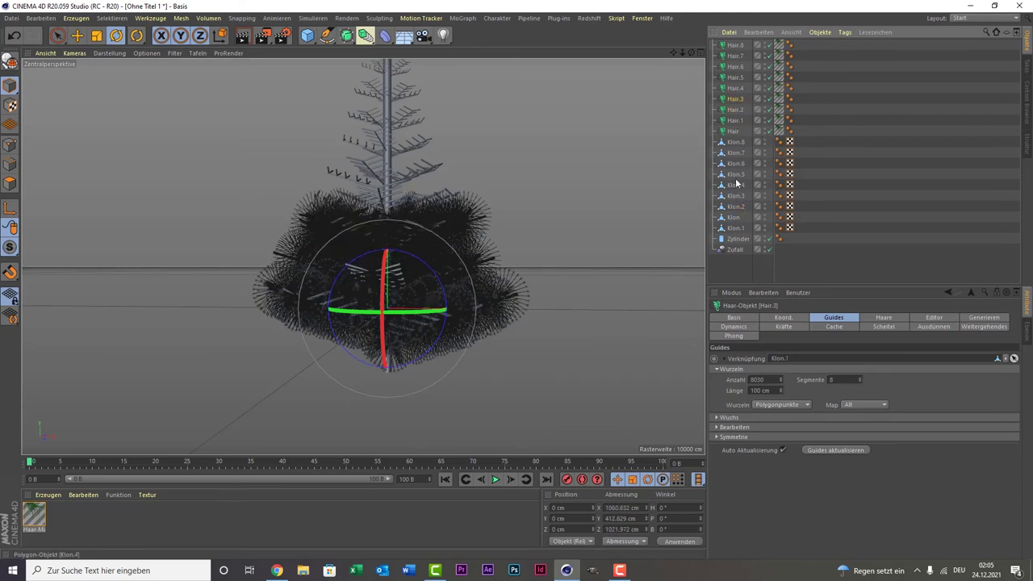
drag(737, 196, 773, 357)
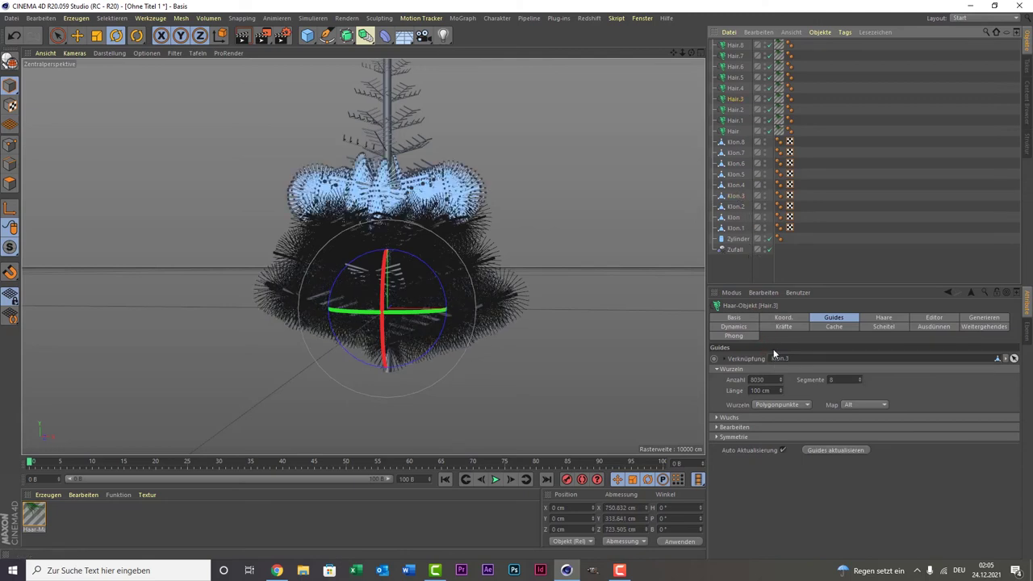
click(735, 90)
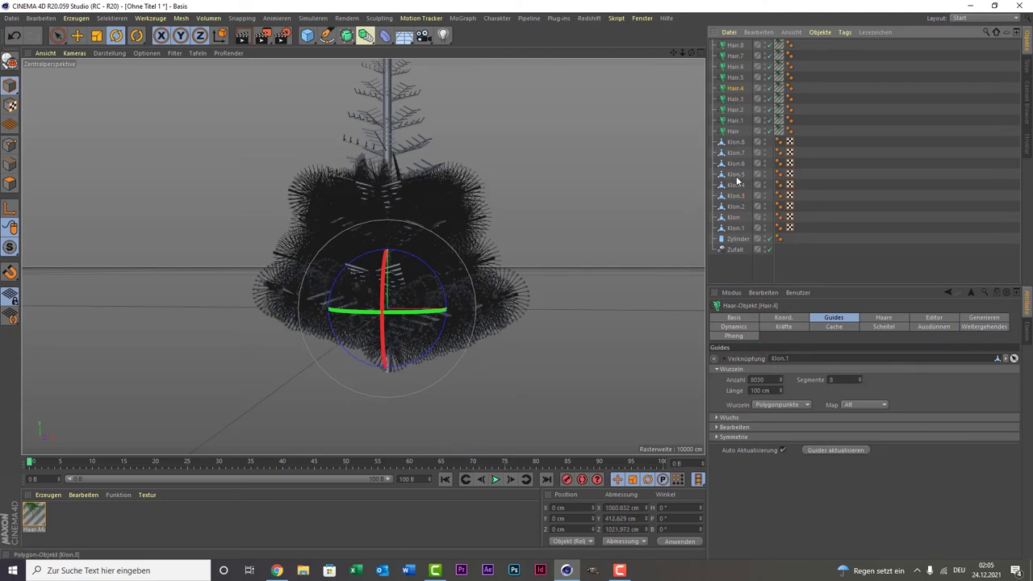
drag(741, 185, 799, 360)
Link Hair.5 through Hair.8 roots to Klon.5 through Klon.8
click(733, 78)
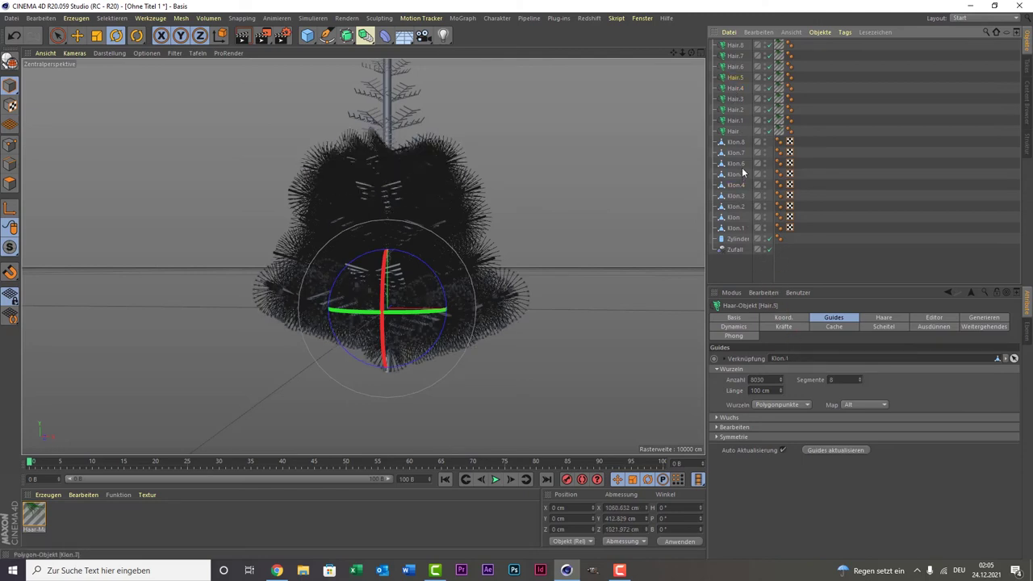
drag(738, 178, 796, 360)
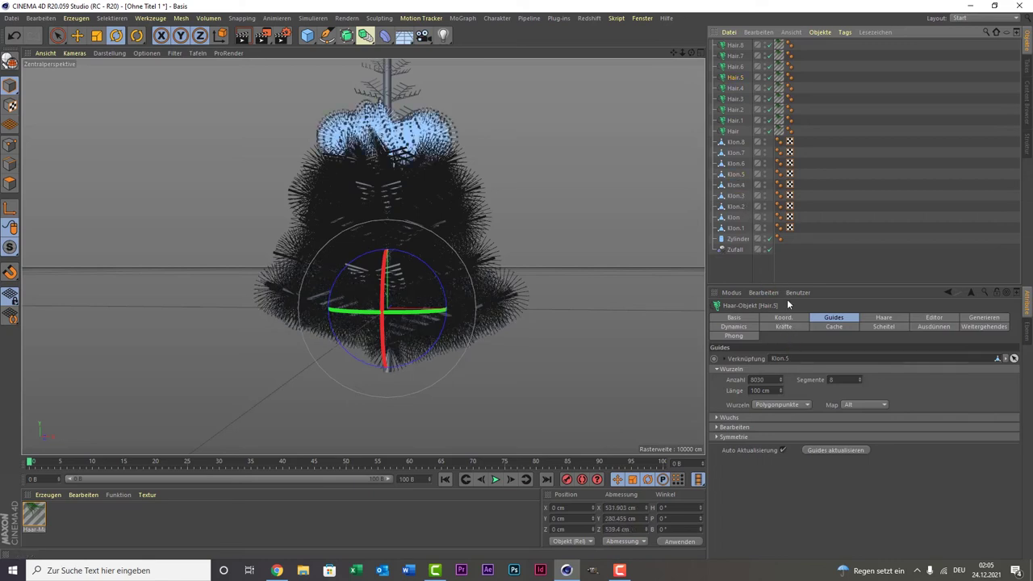
click(732, 67)
drag(741, 163, 786, 357)
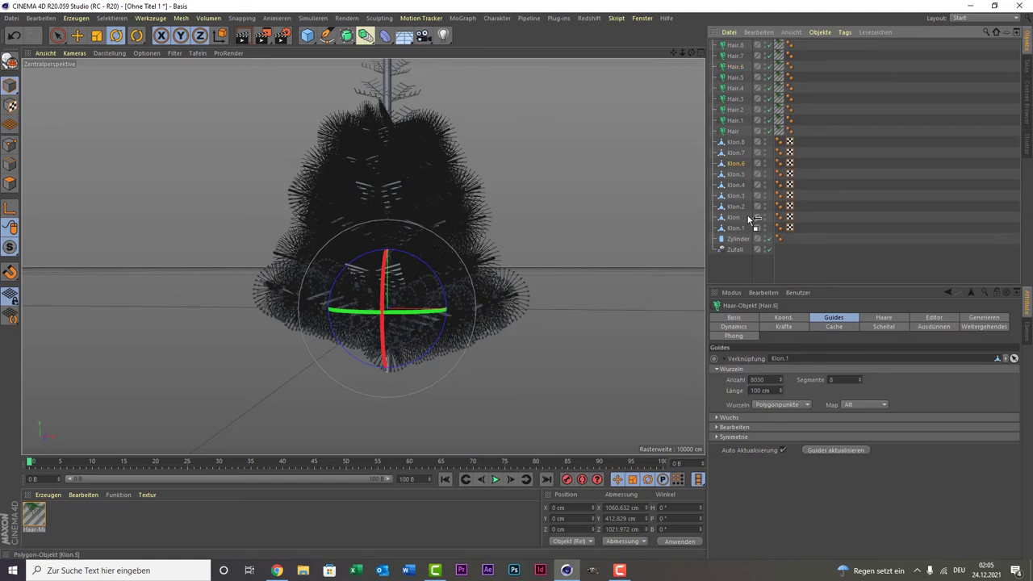
click(743, 58)
drag(738, 154, 792, 358)
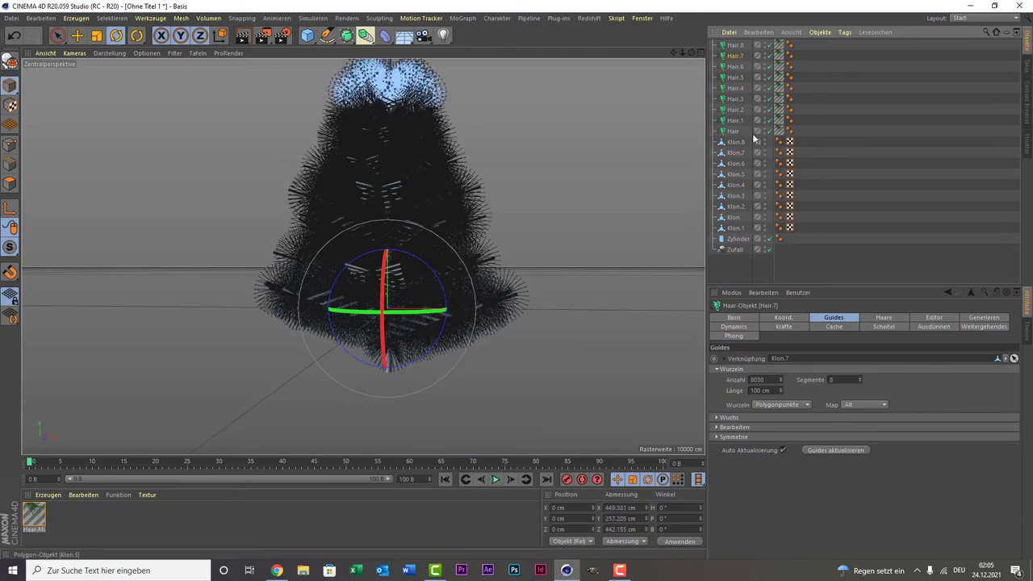
click(730, 45)
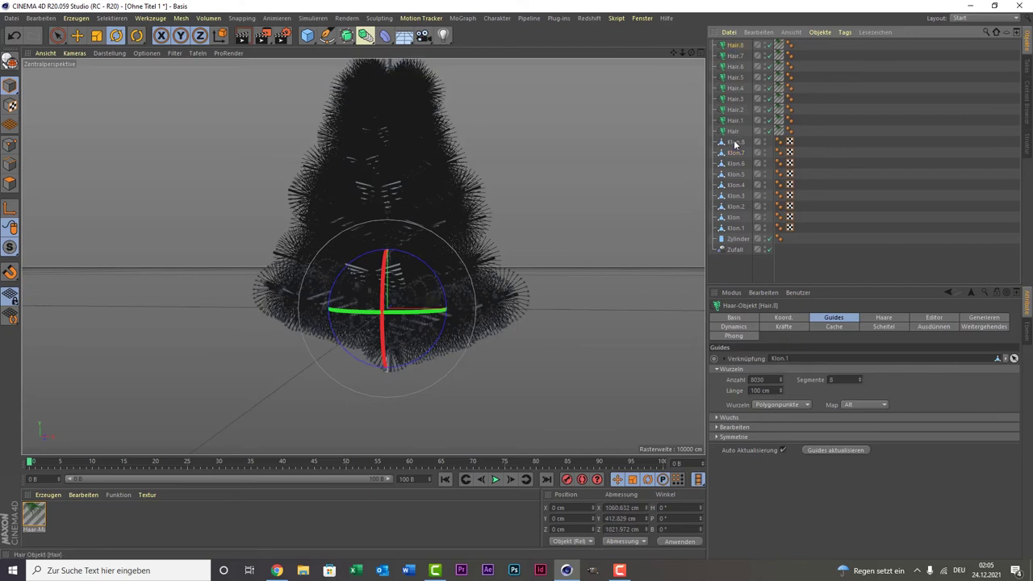
drag(773, 348, 779, 357)
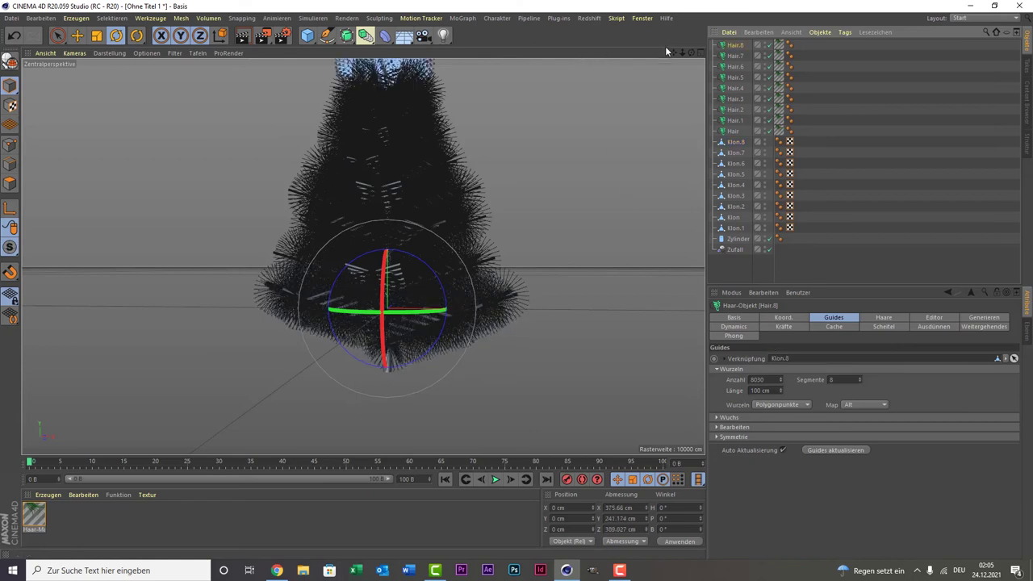
drag(674, 52, 675, 97)
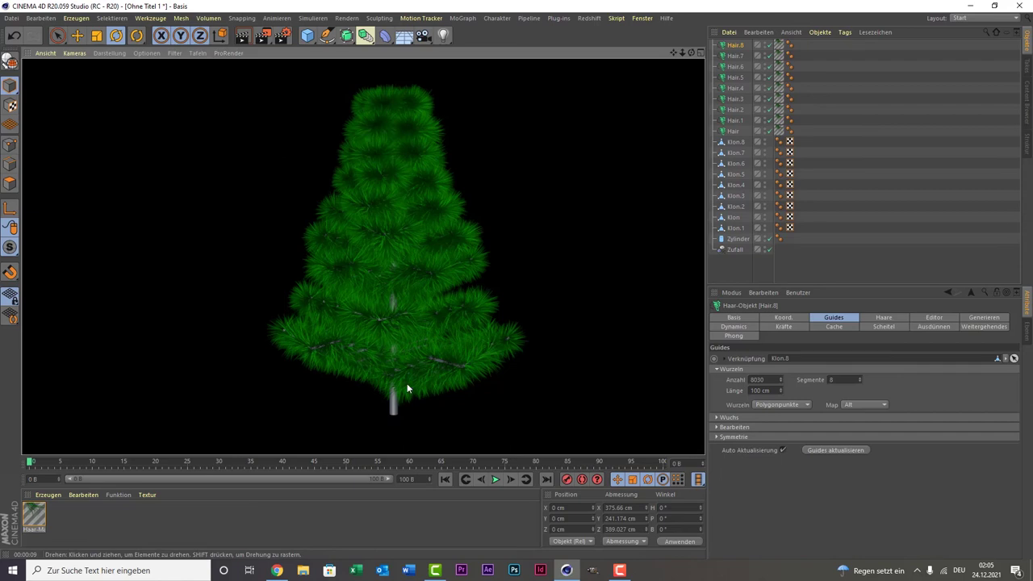
Clear the render and turn off editor visibility for Hair through Hair.8
click(259, 381)
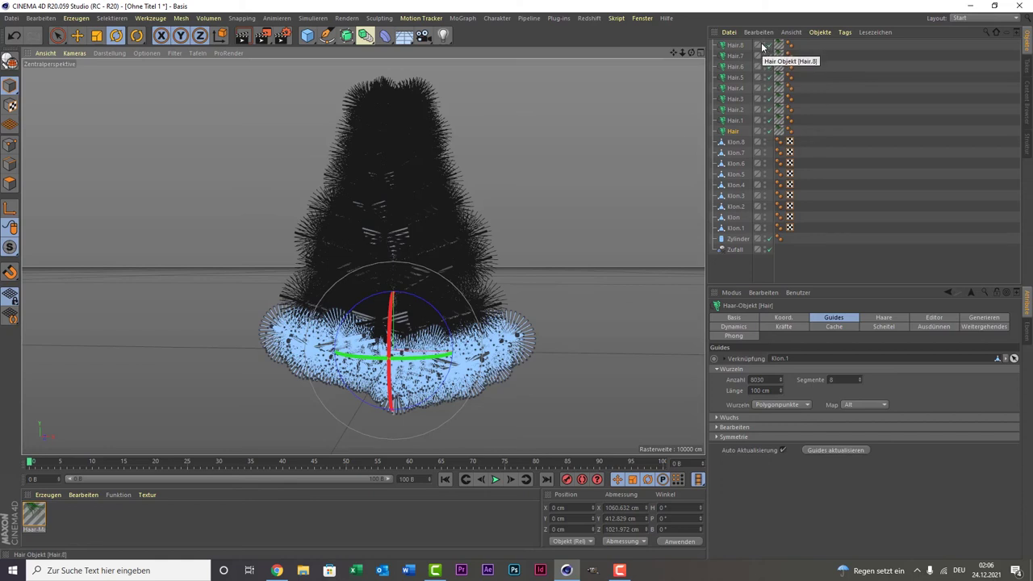
drag(762, 49, 771, 120)
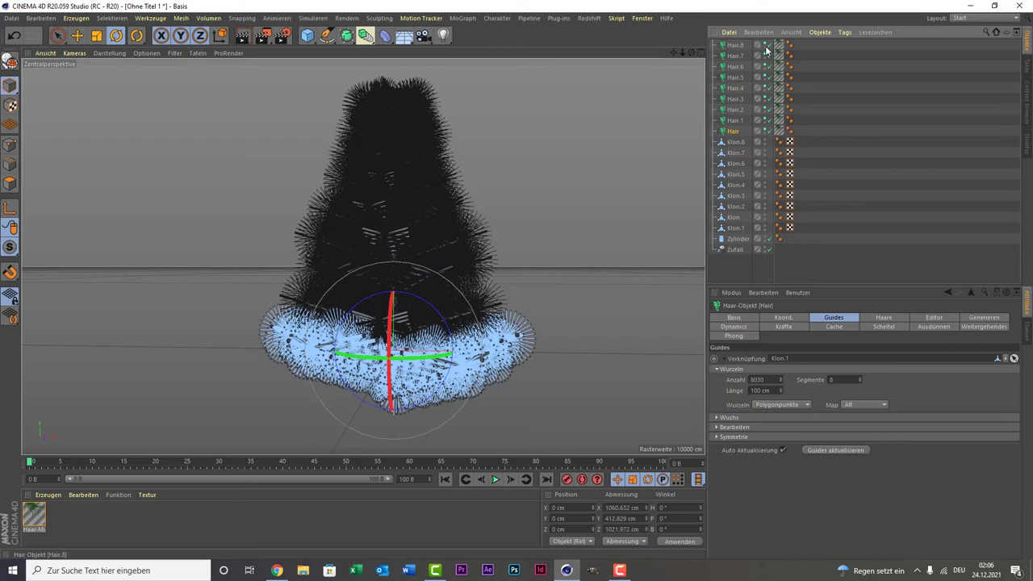
drag(767, 46, 765, 132)
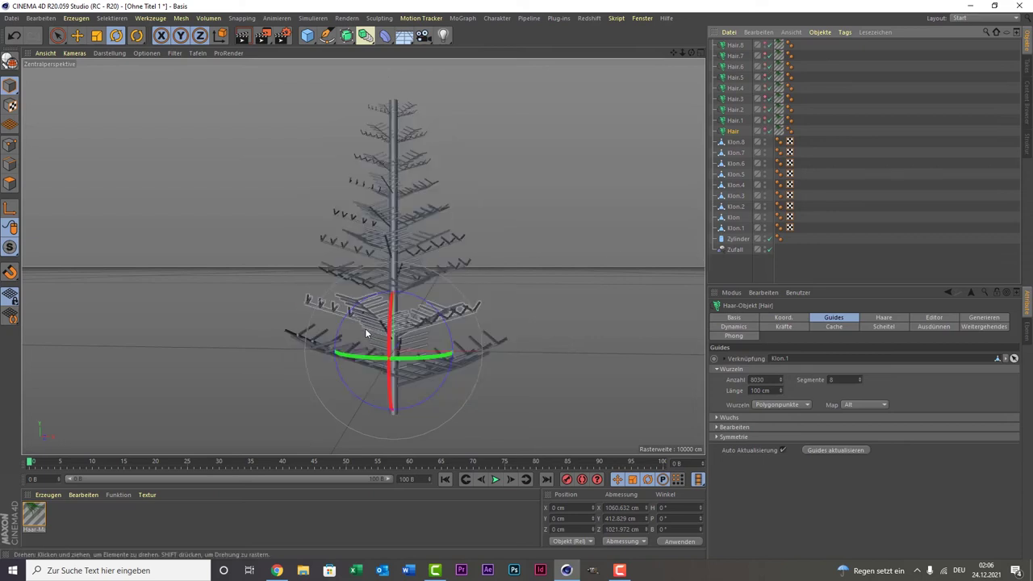
Create a new material Mat coloured dark brown at H 32°, S 97%, V 42%
double_click(60, 517)
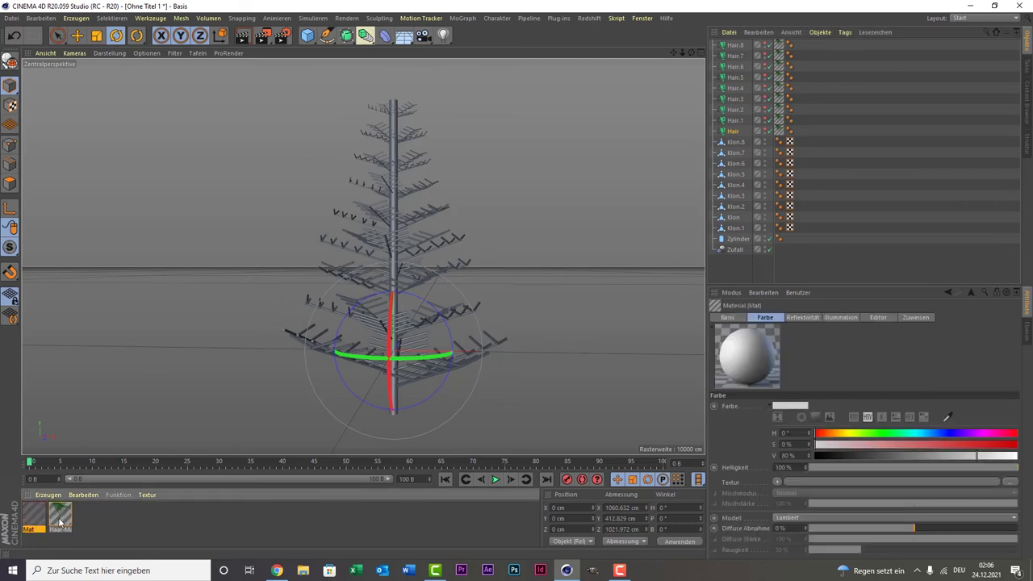
double_click(34, 517)
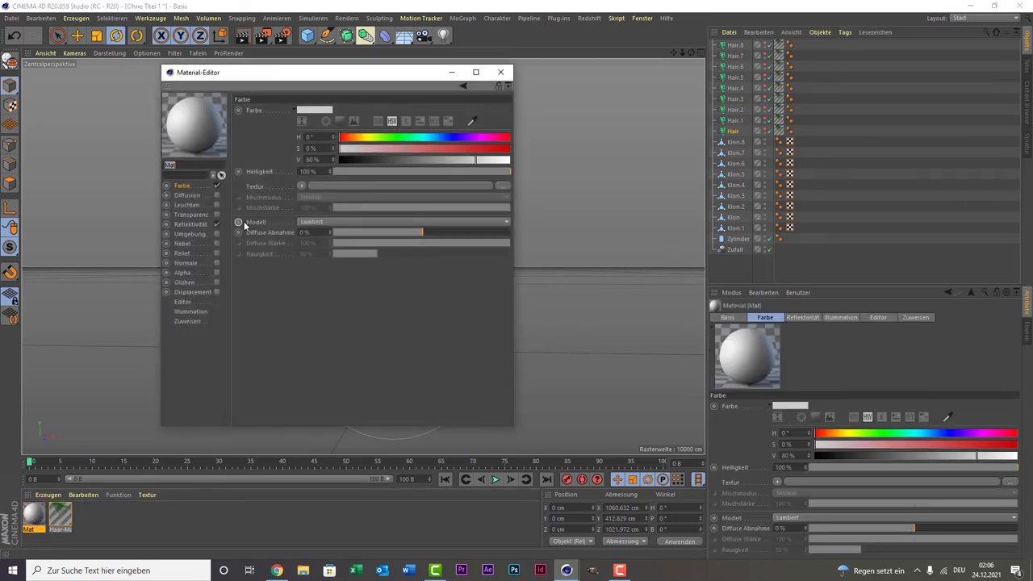
click(361, 139)
mouse_move(361, 138)
mouse_down()
mouse_move(505, 164)
mouse_move(410, 164)
mouse_up()
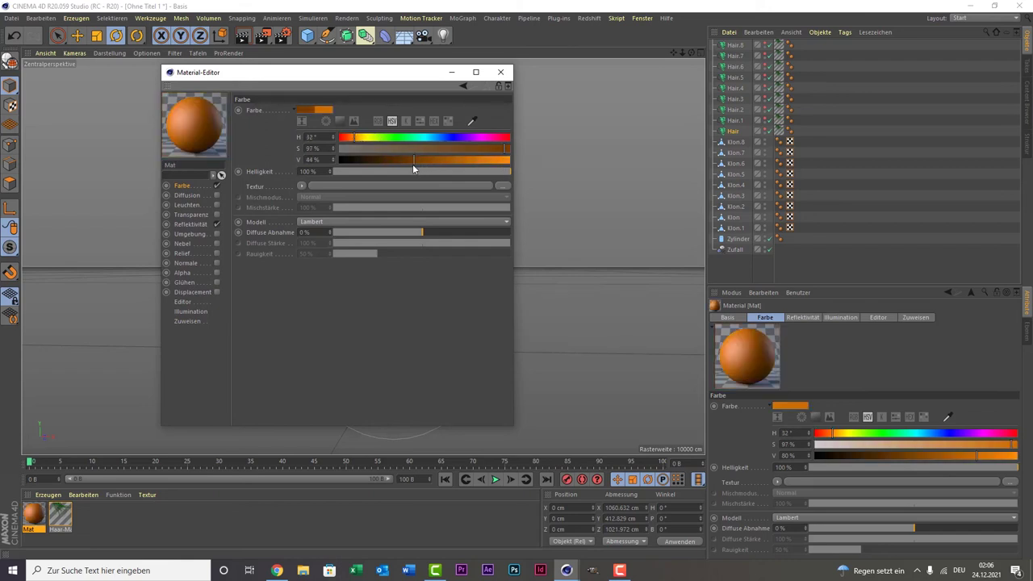
click(500, 72)
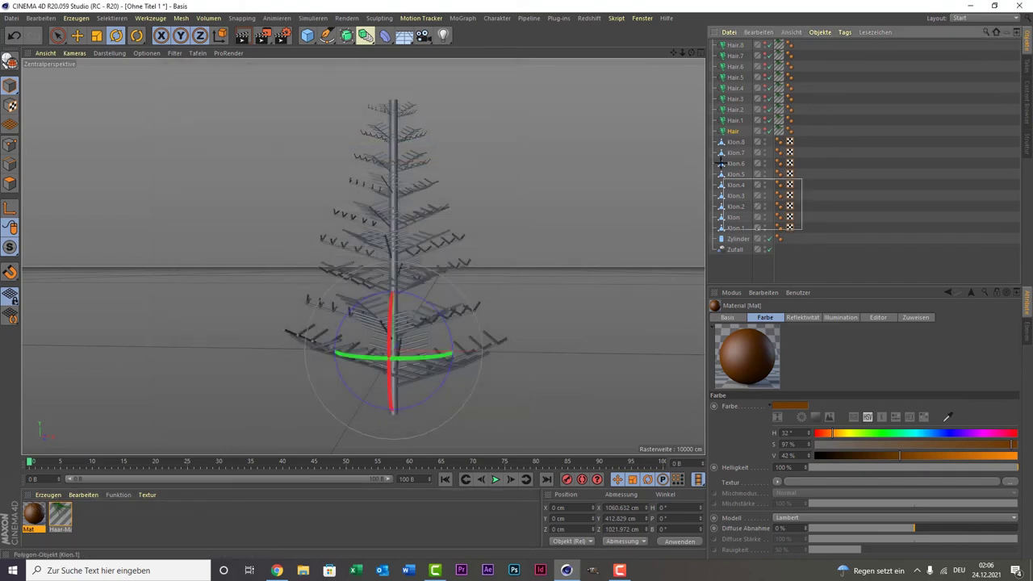
Group the Klon branch tiers and Zylinder trunk into a Null and apply Mat to it
drag(801, 229, 717, 139)
drag(803, 238, 707, 145)
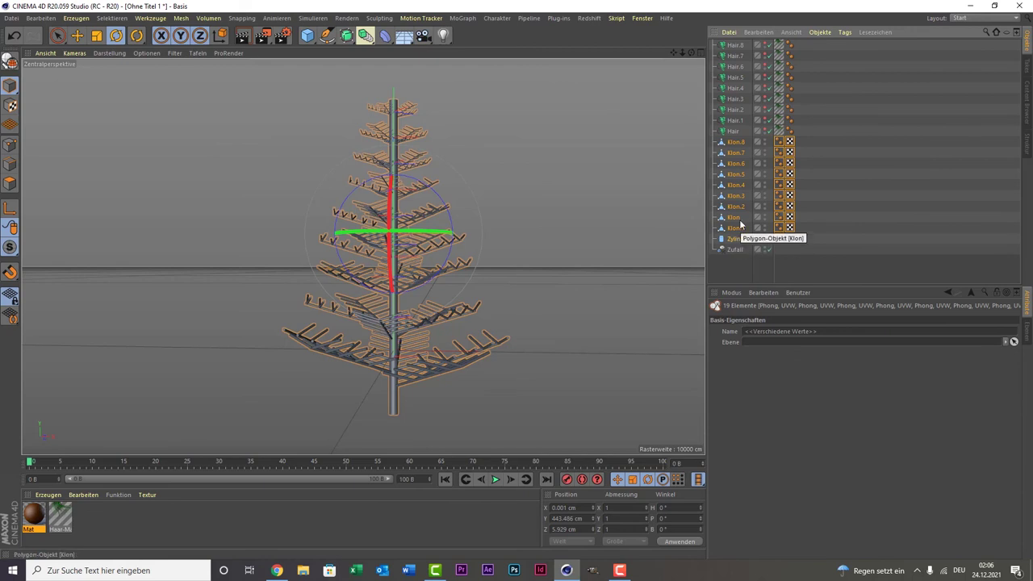
key(alt+g)
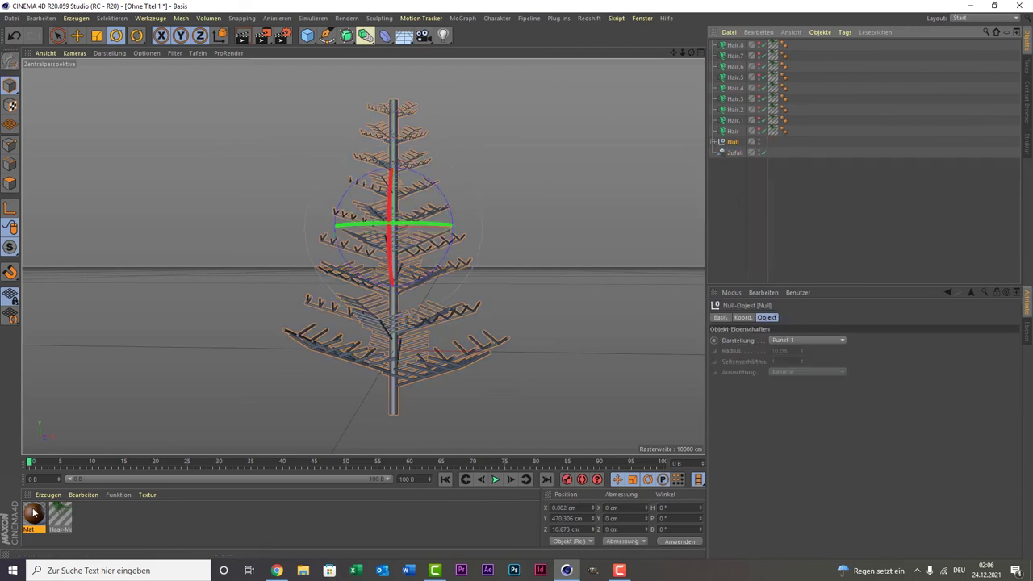
drag(721, 144, 719, 142)
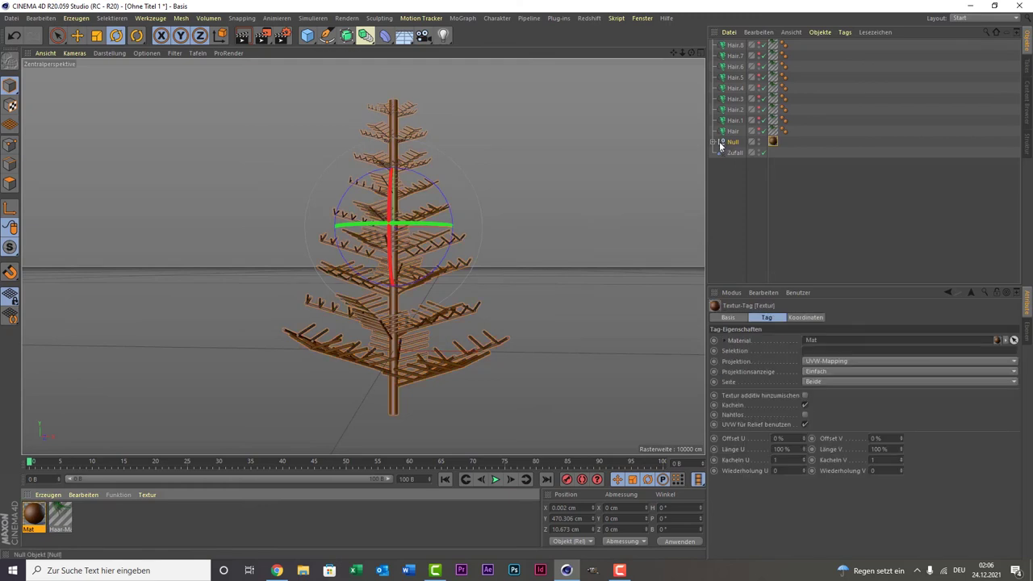
click(745, 263)
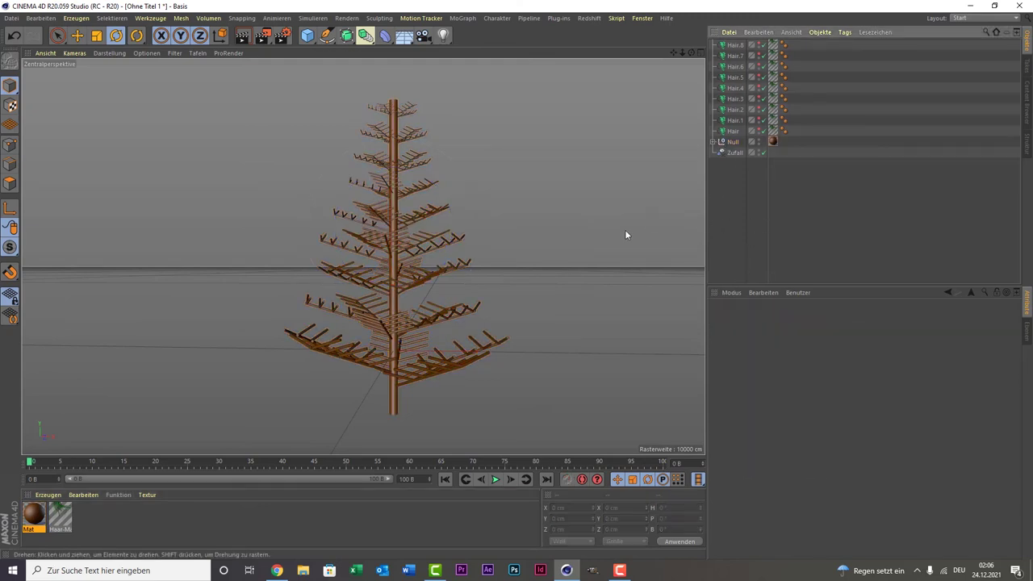
Render the current view of the finished pine tree
click(245, 38)
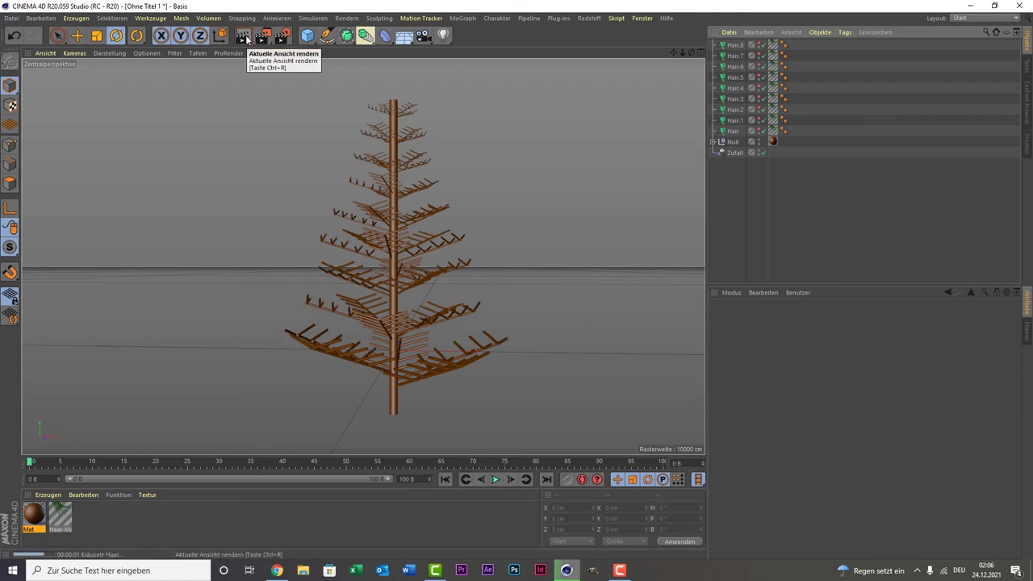